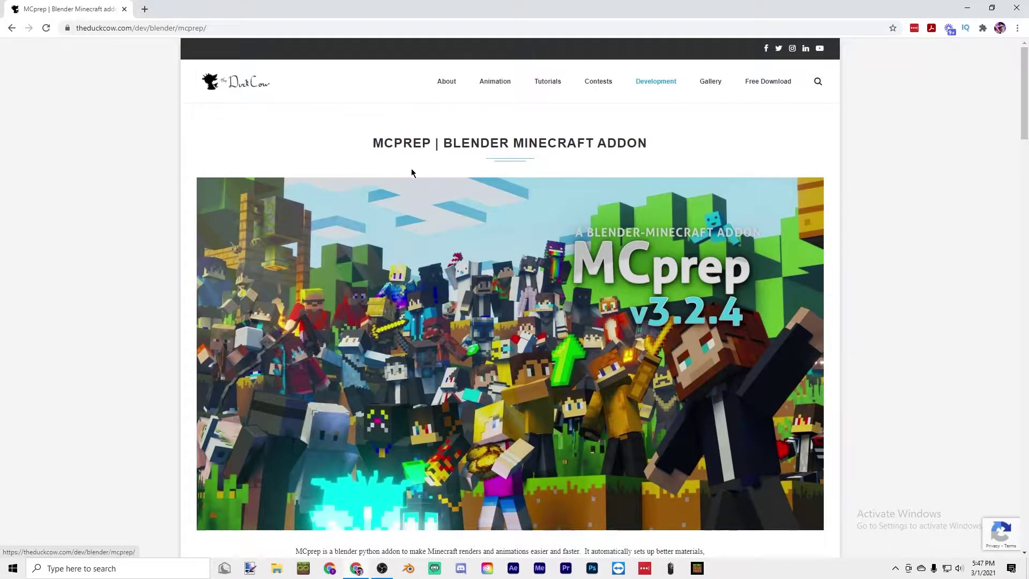
Look over the MCprep project page to find its download button
{"action": "left_click_drag", "start_coordinate": [367, 143], "coordinate": [700, 148]}
{"action": "left_click", "coordinate": [708, 147]}
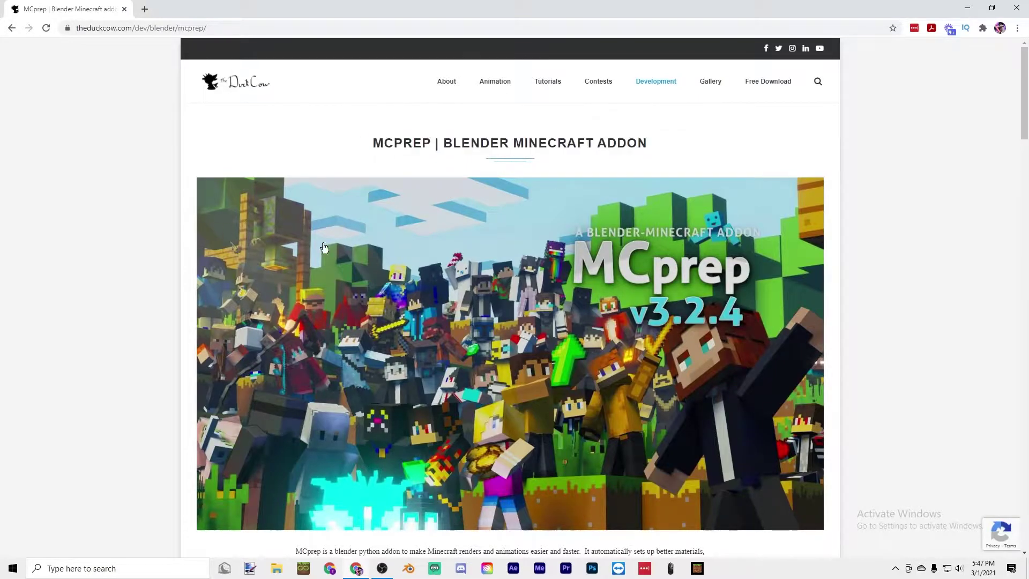
{"action": "scroll", "coordinate": [369, 322], "scroll_direction": "down", "scroll_amount": 3}
{"action": "scroll", "coordinate": [369, 321], "scroll_direction": "up", "scroll_amount": 3}
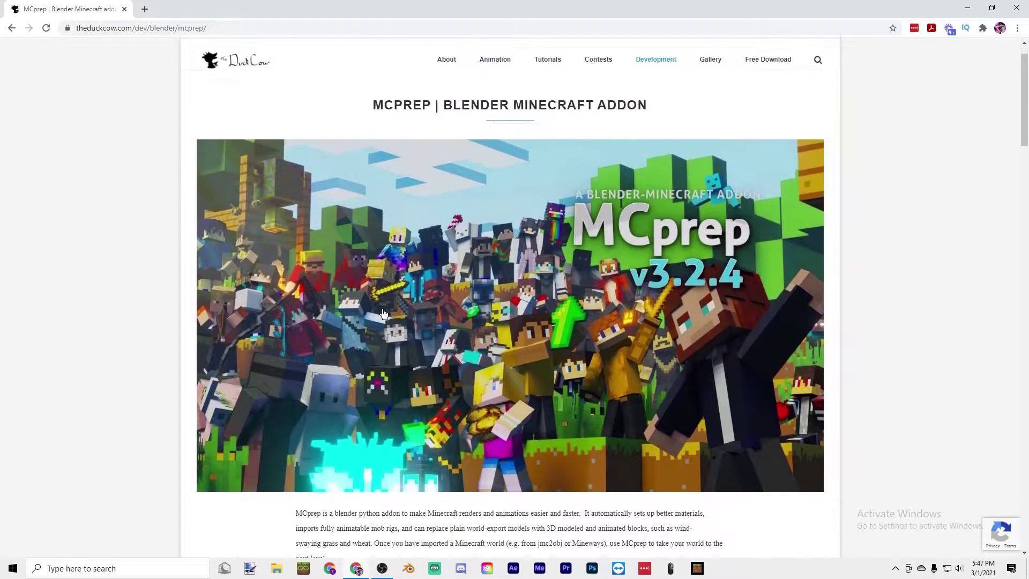
{"action": "scroll", "coordinate": [568, 353], "scroll_direction": "down", "scroll_amount": 3}
{"action": "scroll", "coordinate": [541, 278], "scroll_direction": "up", "scroll_amount": 4}
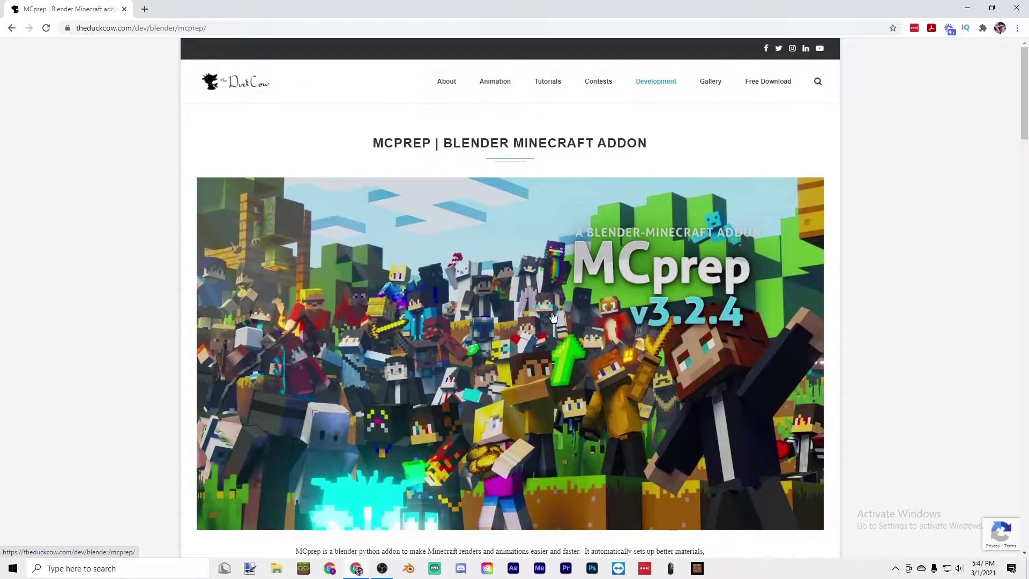
{"action": "scroll", "coordinate": [529, 371], "scroll_direction": "down", "scroll_amount": 3}
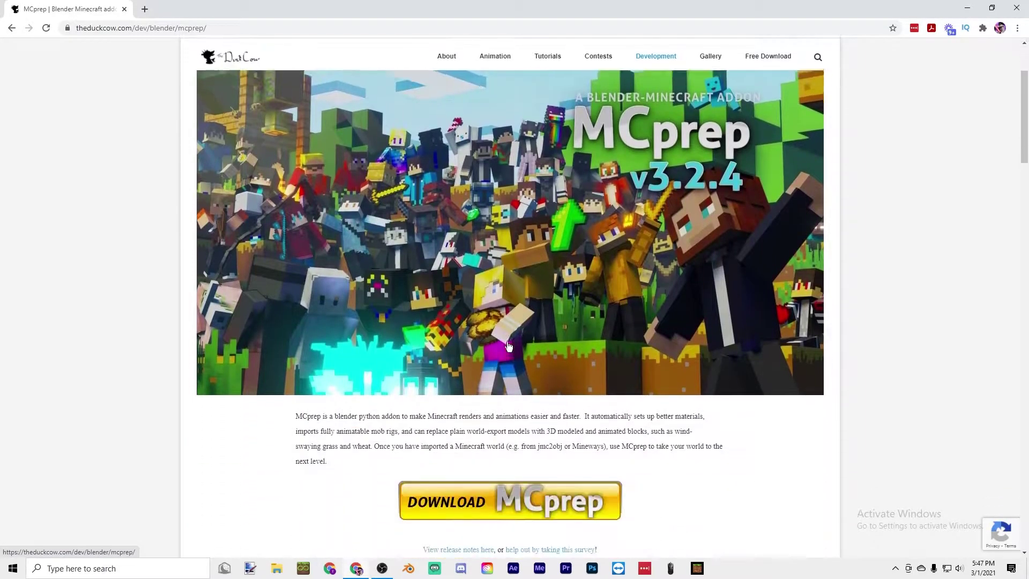
{"action": "scroll", "coordinate": [529, 371], "scroll_direction": "up", "scroll_amount": 2}
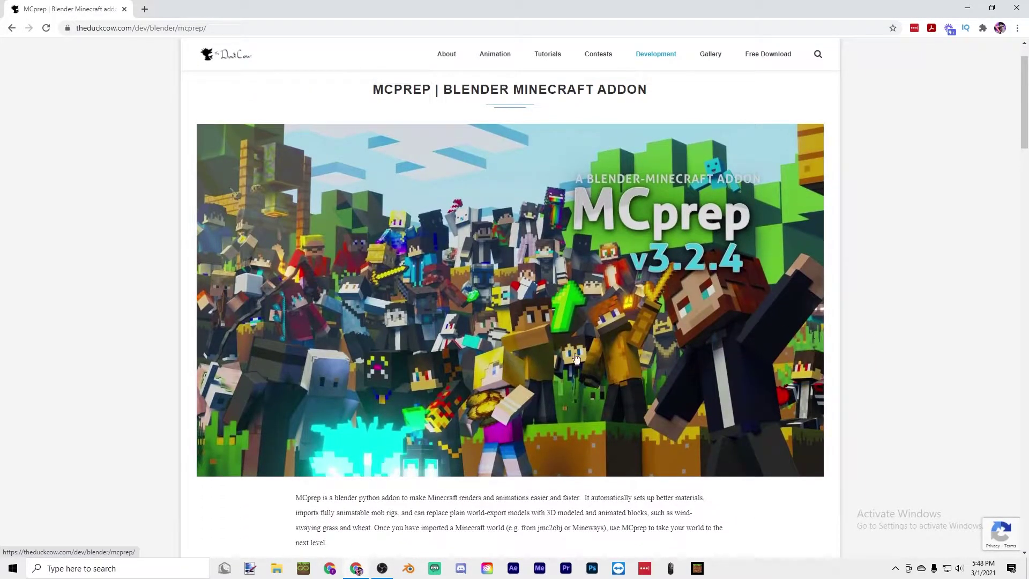
{"action": "scroll", "coordinate": [438, 369], "scroll_direction": "down", "scroll_amount": 3}
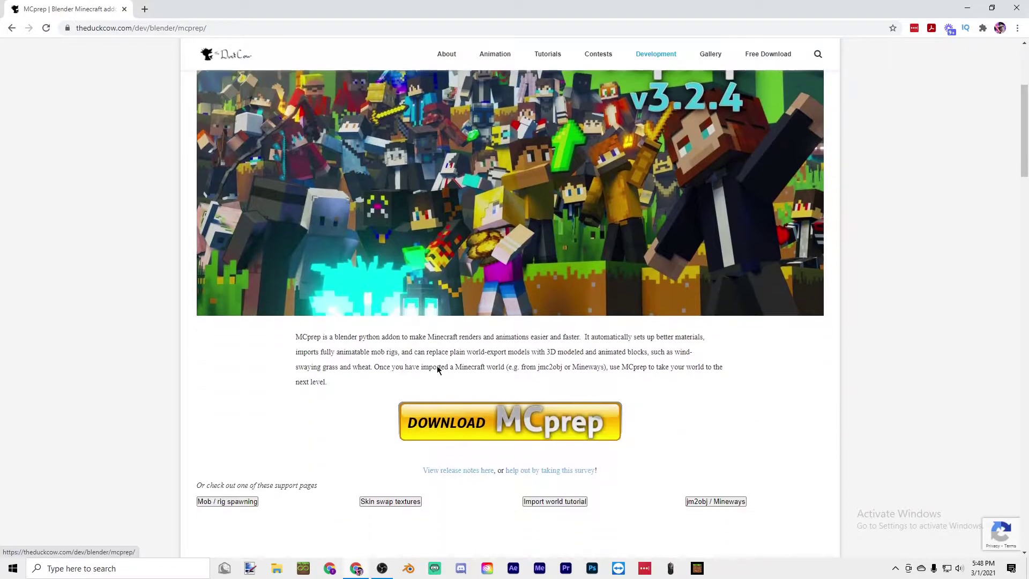
Download the MCprep add-on zip (22.9 MB)
{"action": "left_click", "coordinate": [468, 426]}
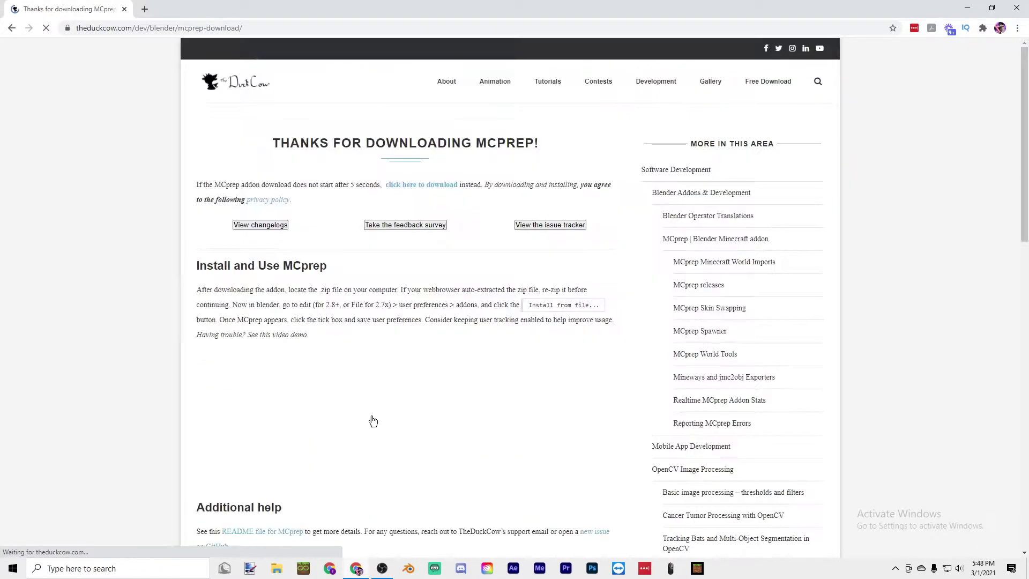
{"action": "scroll", "coordinate": [436, 336], "scroll_direction": "down", "scroll_amount": 3}
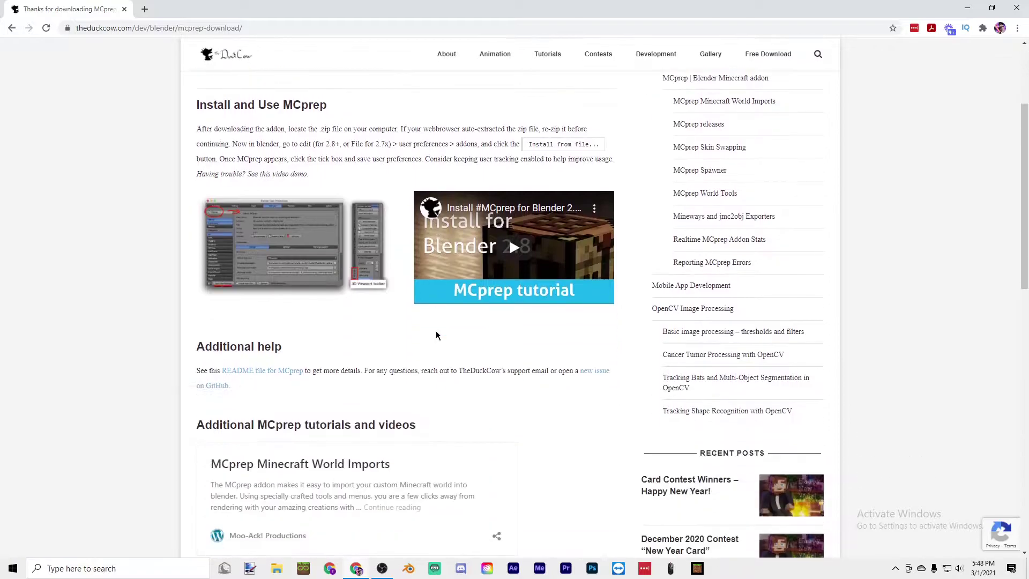
{"action": "scroll", "coordinate": [437, 335], "scroll_direction": "up", "scroll_amount": 3}
{"action": "scroll", "coordinate": [540, 329], "scroll_direction": "down", "scroll_amount": 5}
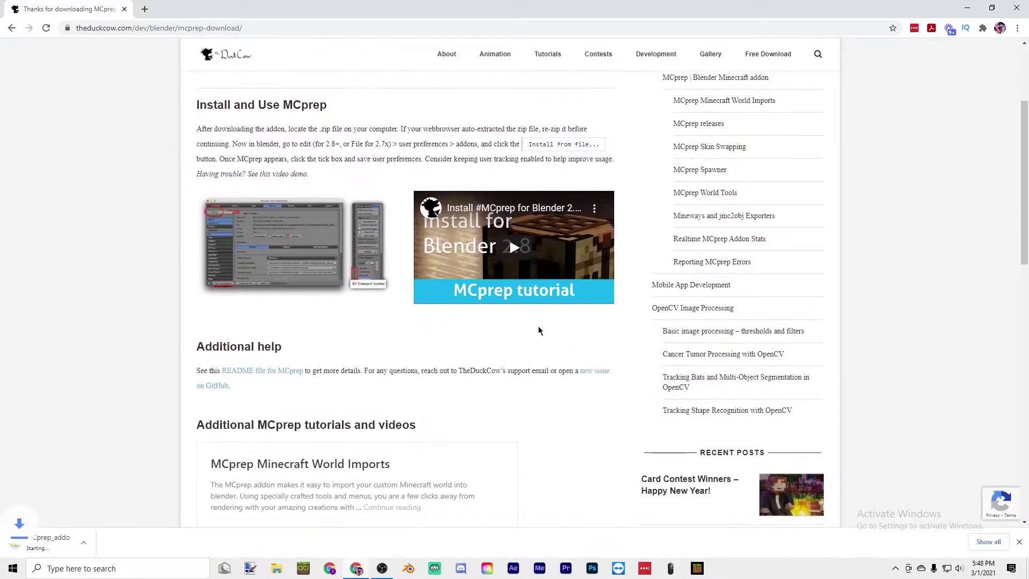
{"action": "scroll", "coordinate": [540, 329], "scroll_direction": "up", "scroll_amount": 5}
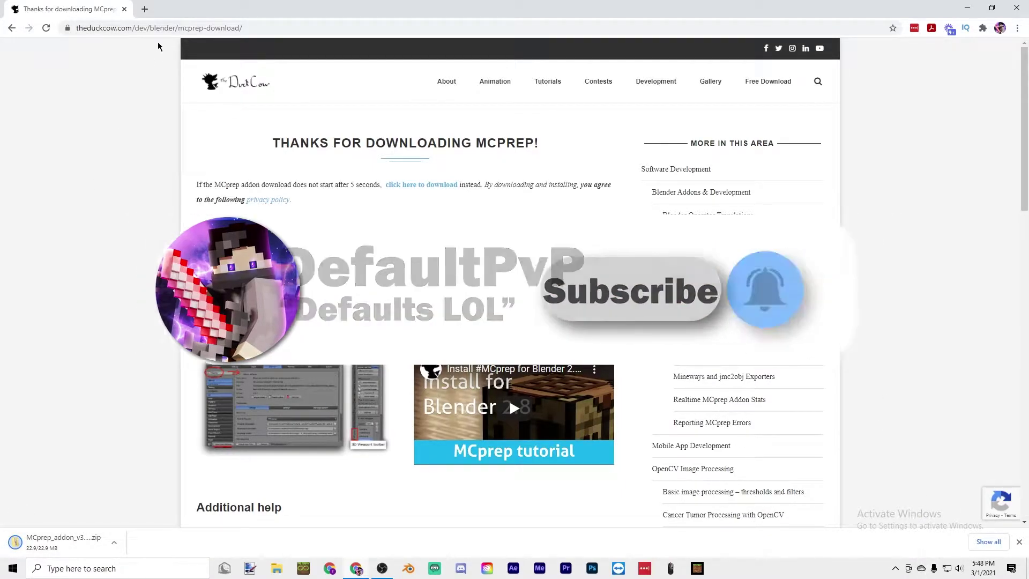
Search 'blender' in a new tab, go to blender.org and download the 2.92.0 installer
{"action": "left_click", "coordinate": [145, 9]}
{"action": "type", "text": "blender"}
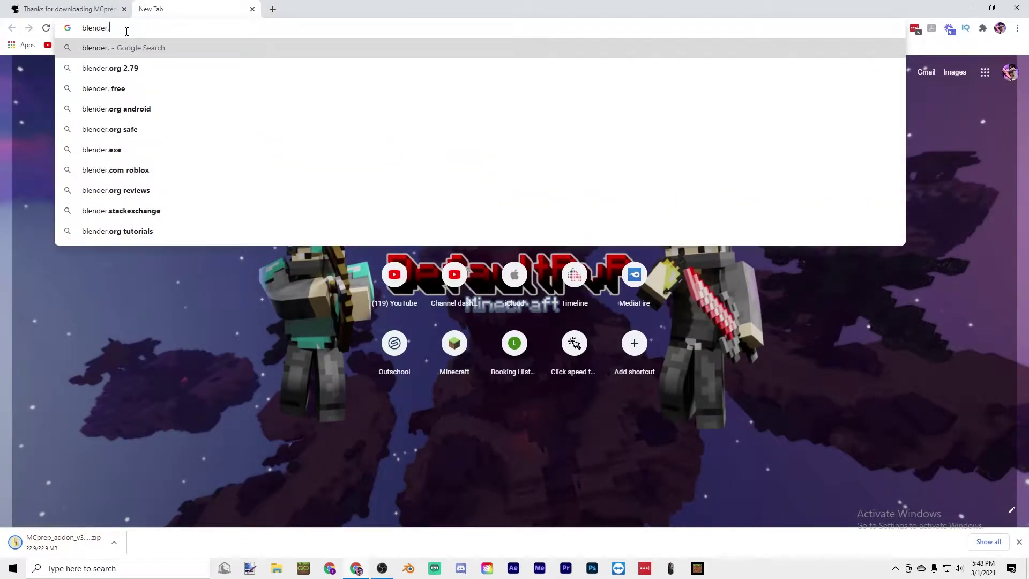
{"action": "key", "text": "Return"}
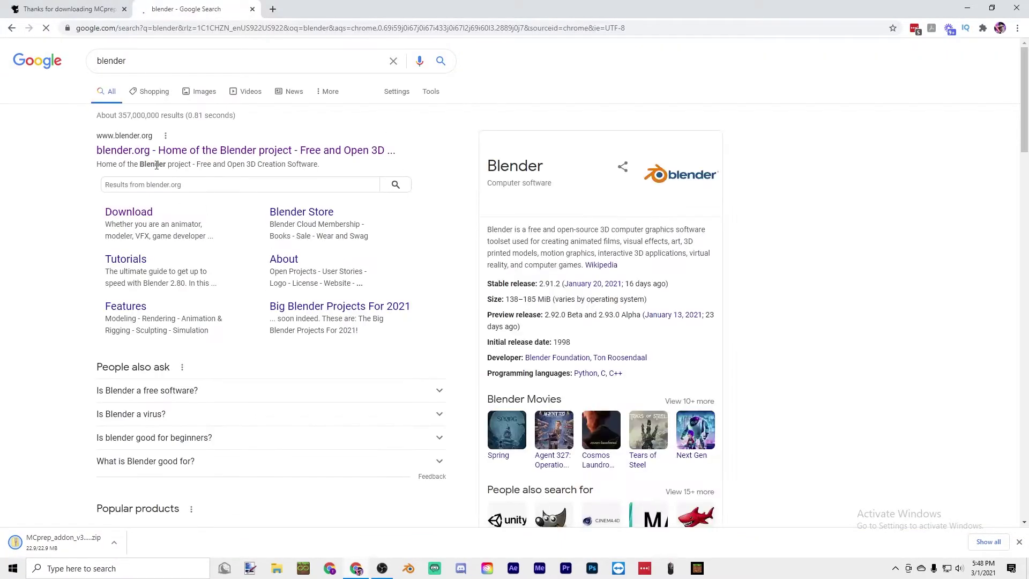
{"action": "left_click", "coordinate": [161, 151]}
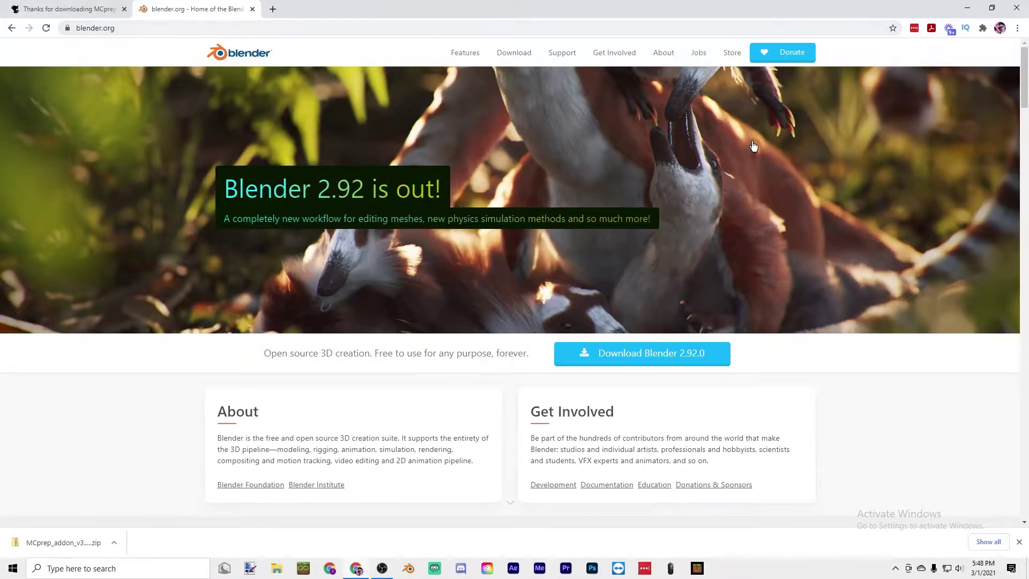
{"action": "left_click", "coordinate": [688, 362]}
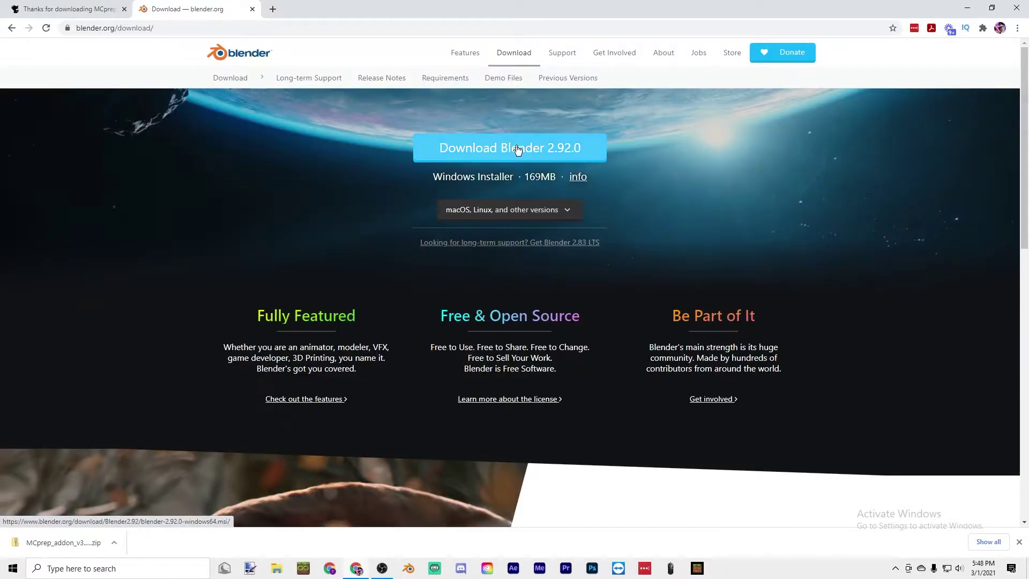
{"action": "left_click", "coordinate": [538, 147]}
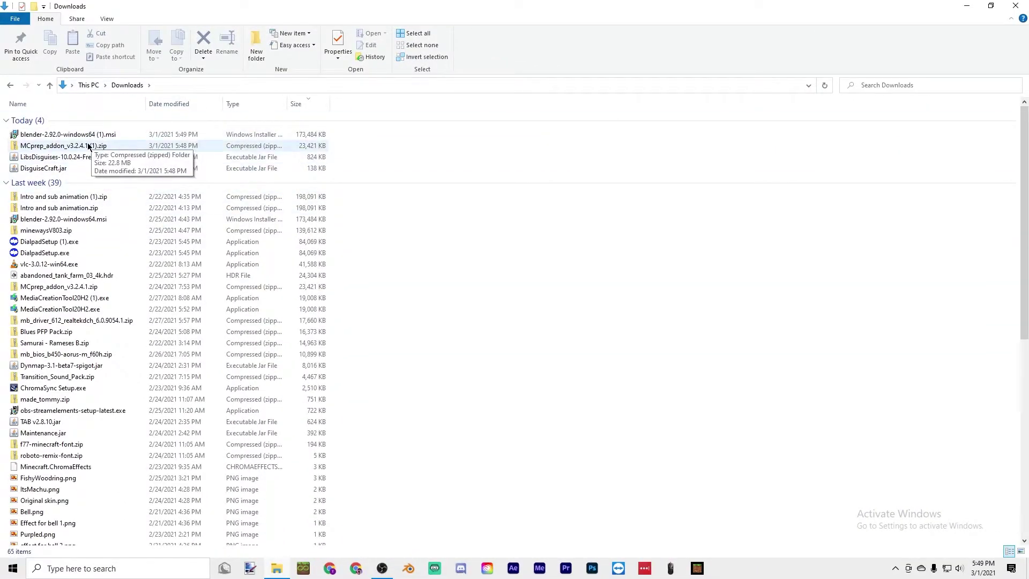
Run the blender-2.92.0 installer from Downloads, allowing the unverified app and continuing the wizard
{"action": "left_click", "coordinate": [144, 135]}
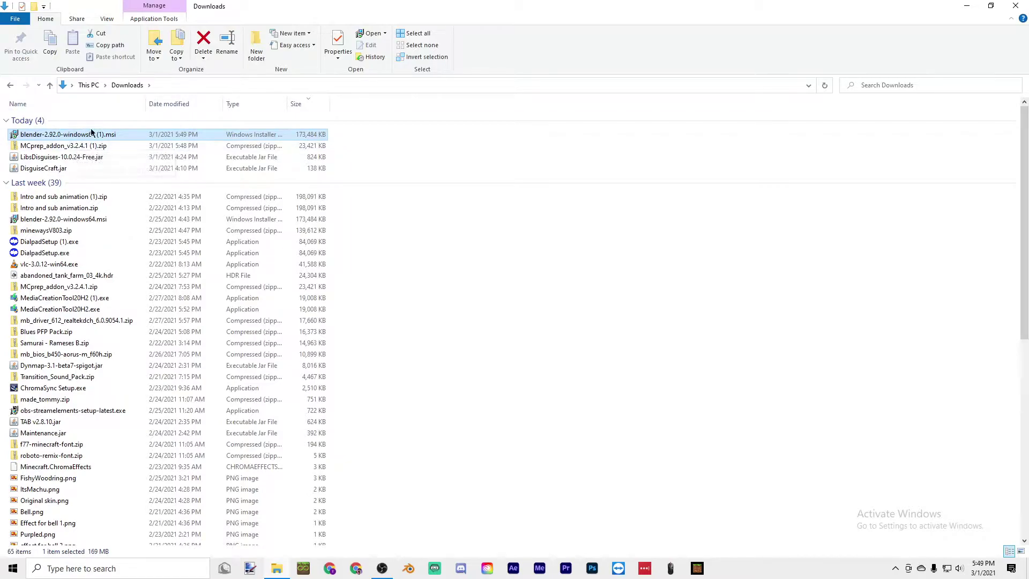
{"action": "double_click", "coordinate": [113, 134]}
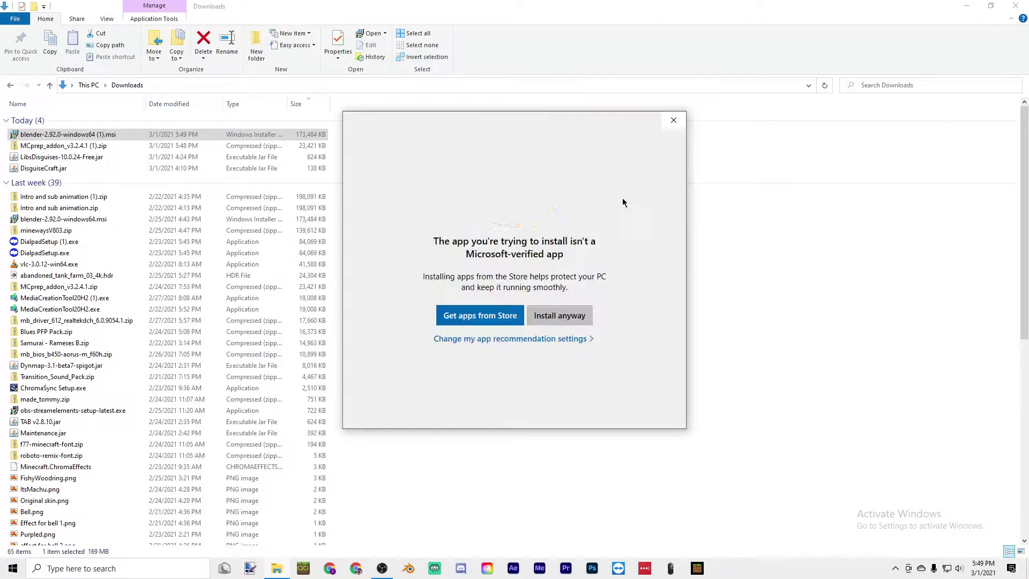
{"action": "left_click", "coordinate": [560, 317]}
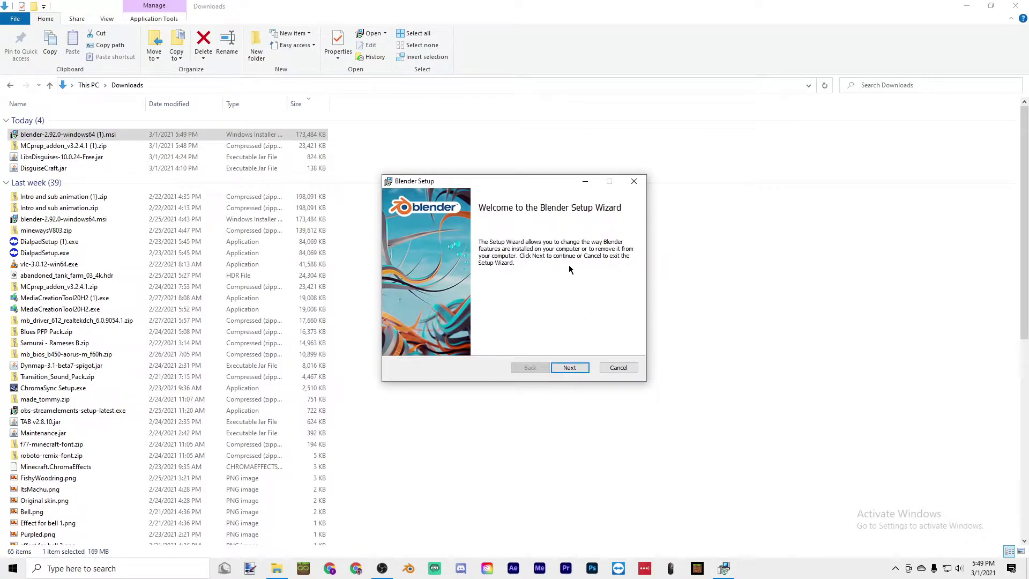
{"action": "left_click", "coordinate": [570, 368]}
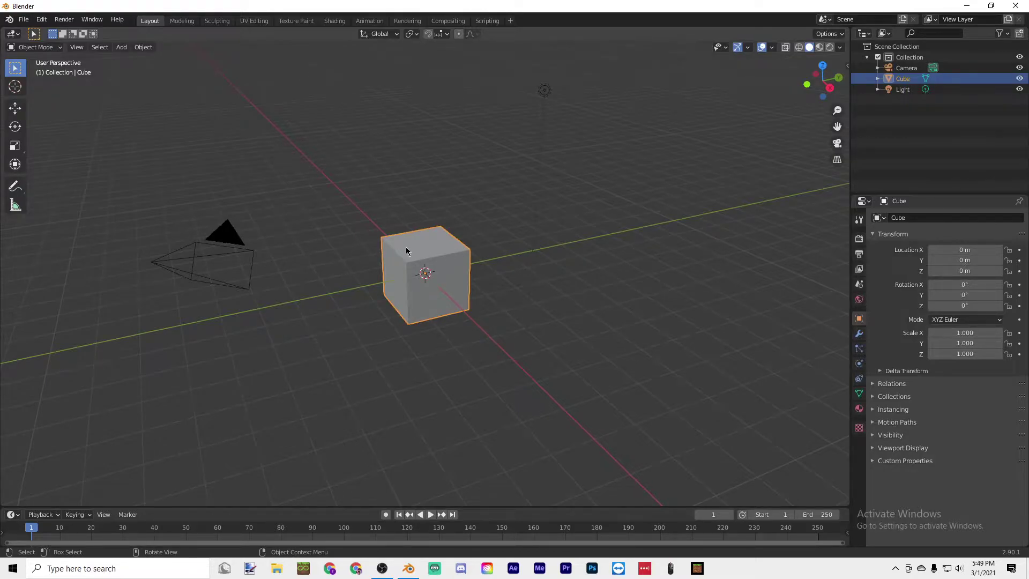
Delete the default cube and the light, leaving only the camera
{"action": "key", "text": "Delete"}
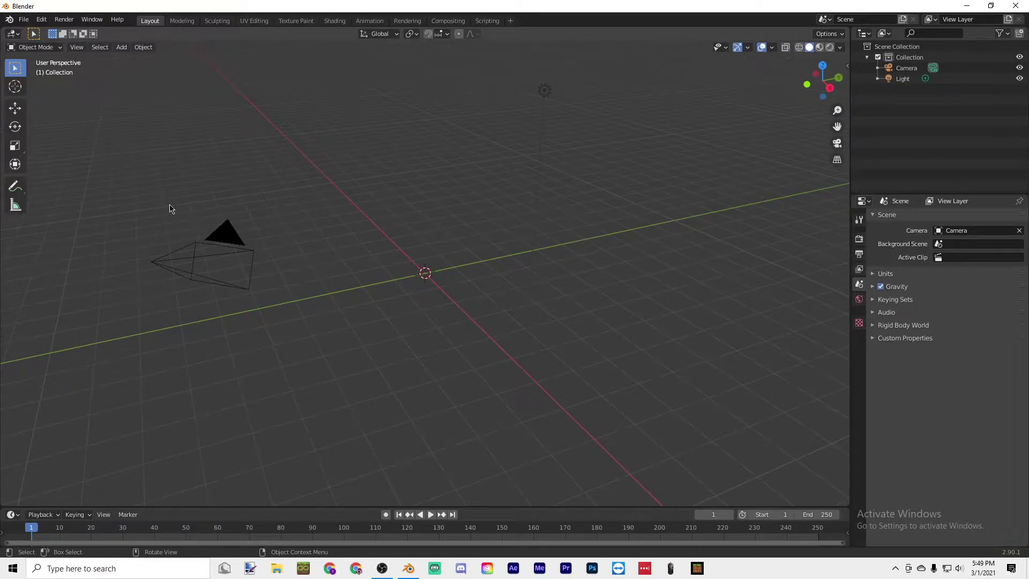
{"action": "middle_click_drag", "start_coordinate": [178, 203], "coordinate": [547, 204]}
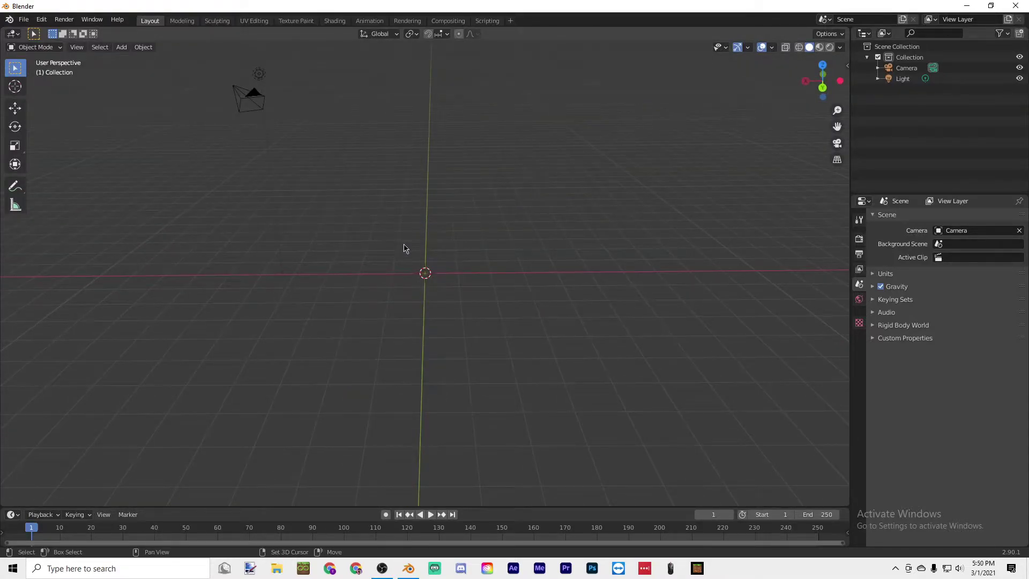
{"action": "mouse_move", "coordinate": [405, 248]}
{"action": "middle_mouse_down"}
{"action": "mouse_move", "coordinate": [604, 243]}
{"action": "mouse_move", "coordinate": [323, 248]}
{"action": "mouse_move", "coordinate": [452, 271]}
{"action": "mouse_move", "coordinate": [475, 294]}
{"action": "mouse_move", "coordinate": [400, 269]}
{"action": "mouse_move", "coordinate": [469, 259]}
{"action": "mouse_move", "coordinate": [395, 269]}
{"action": "mouse_move", "coordinate": [391, 260]}
{"action": "middle_mouse_up"}
{"action": "left_click", "coordinate": [236, 108]}
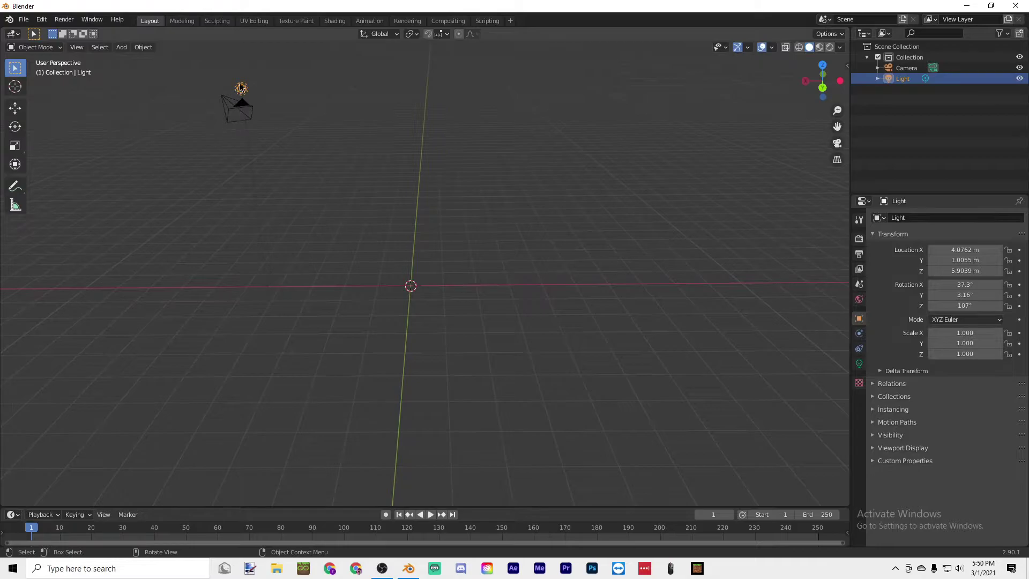
{"action": "key", "text": "Delete"}
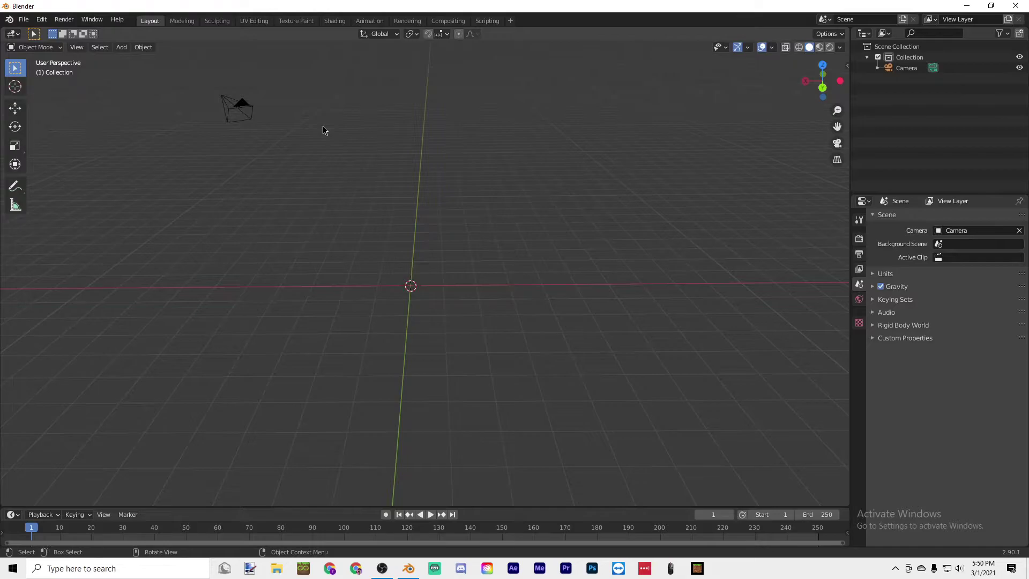
Lock the camera to the view in the sidebar, orbit it, then unlock it
{"action": "key", "text": "KP_0"}
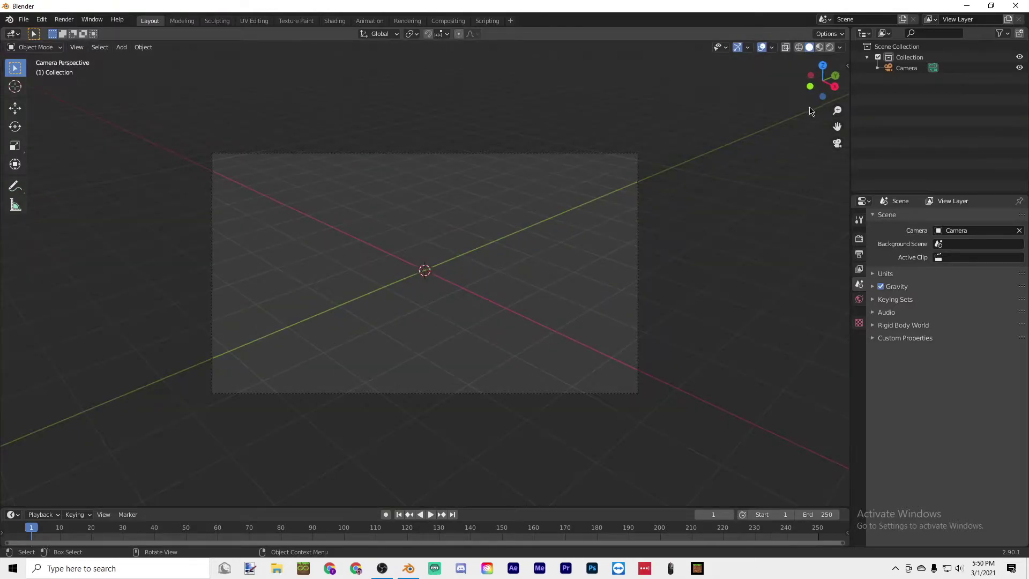
{"action": "left_click", "coordinate": [847, 66]}
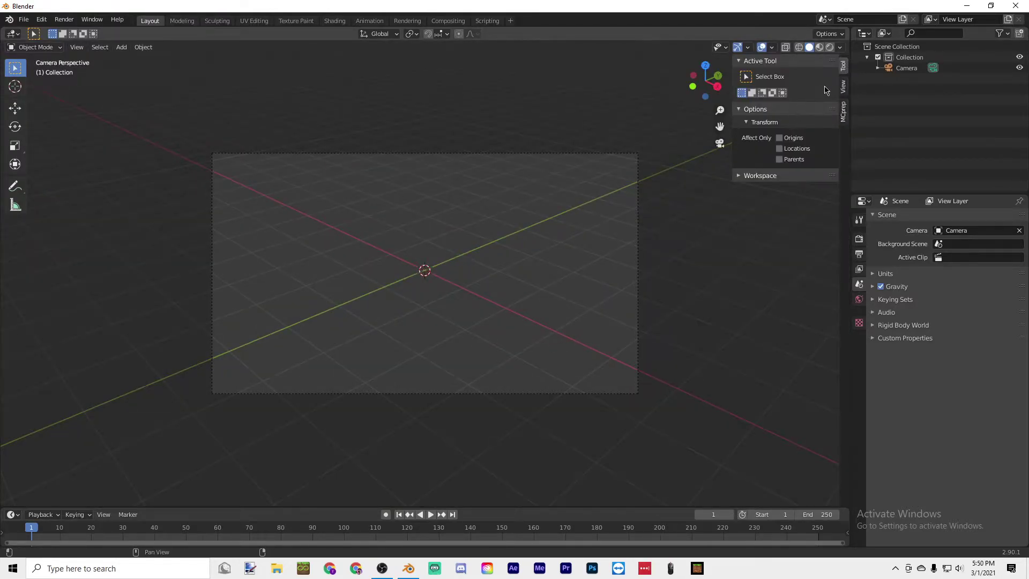
{"action": "left_click", "coordinate": [843, 85]}
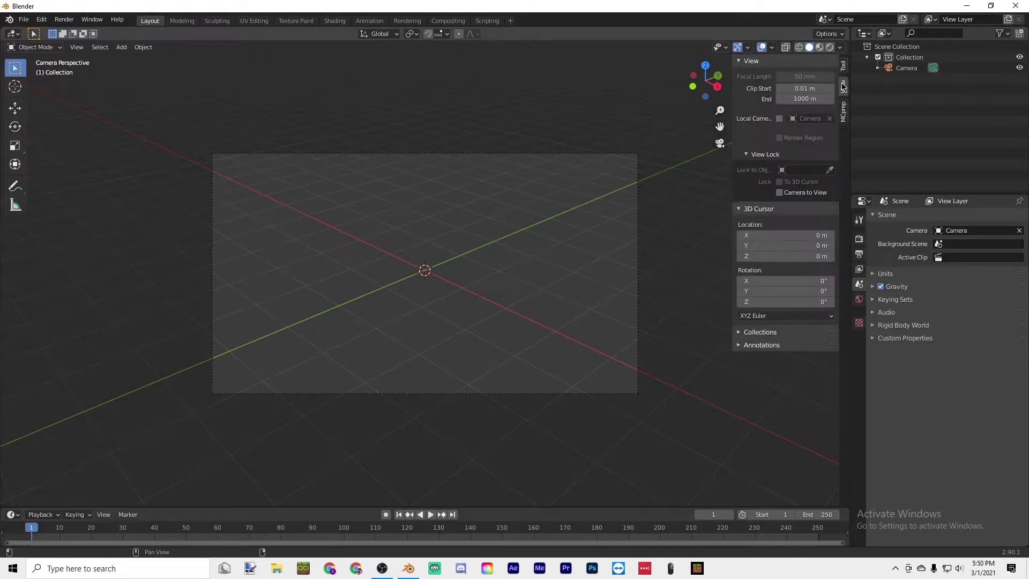
{"action": "left_click", "coordinate": [779, 192]}
{"action": "middle_click_drag", "start_coordinate": [542, 182], "coordinate": [478, 161]}
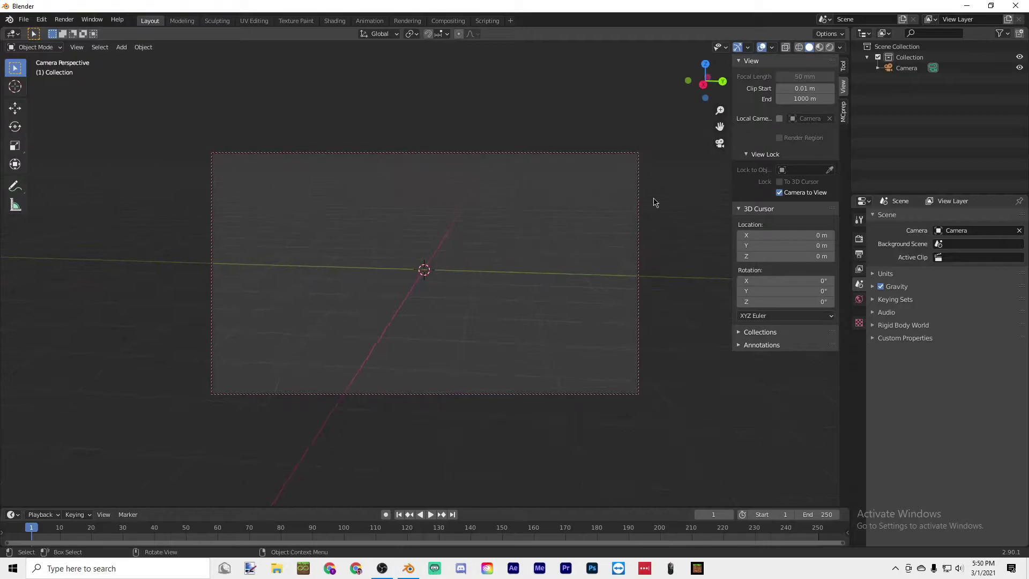
{"action": "left_click", "coordinate": [780, 192]}
Orbit to a new angle and align the camera to it with Ctrl+Alt+Numpad 0
{"action": "middle_click_drag", "start_coordinate": [513, 192], "coordinate": [231, 171]}
{"action": "key", "text": "ctrl+alt+KP_0"}
{"action": "middle_click_drag", "start_coordinate": [405, 229], "coordinate": [482, 248]}
{"action": "key", "text": "ctrl+alt+KP_0"}
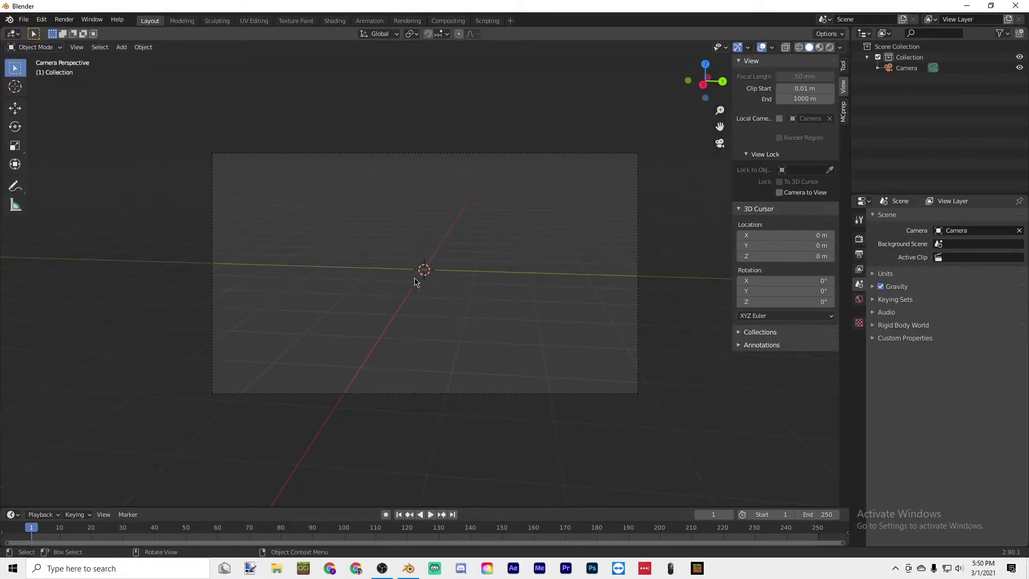
{"action": "left_click", "coordinate": [45, 20]}
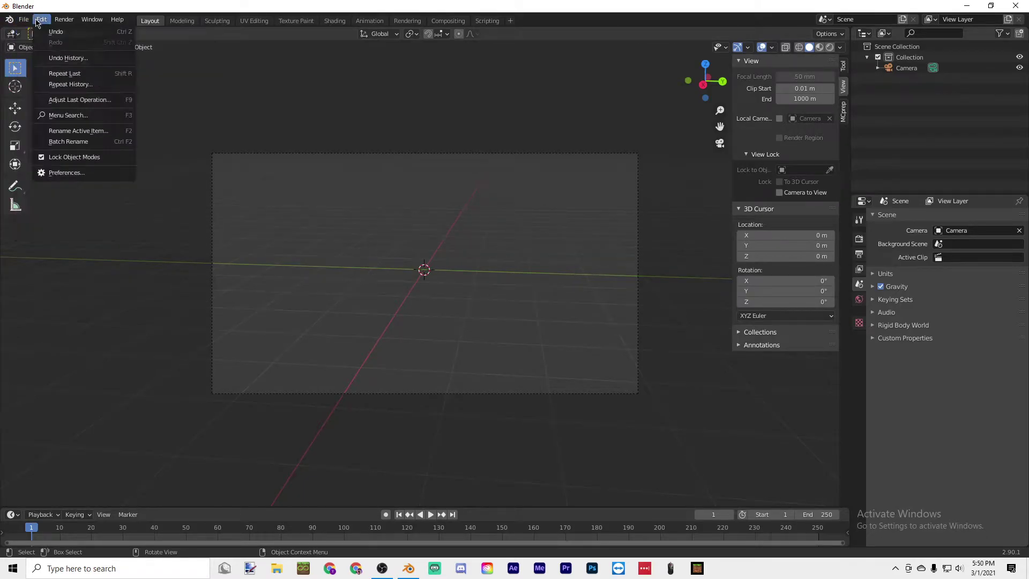
Install mmc-stable-win32.zip from Downloads in Preferences > Add-ons and show only enabled add-ons
{"action": "left_click", "coordinate": [95, 174]}
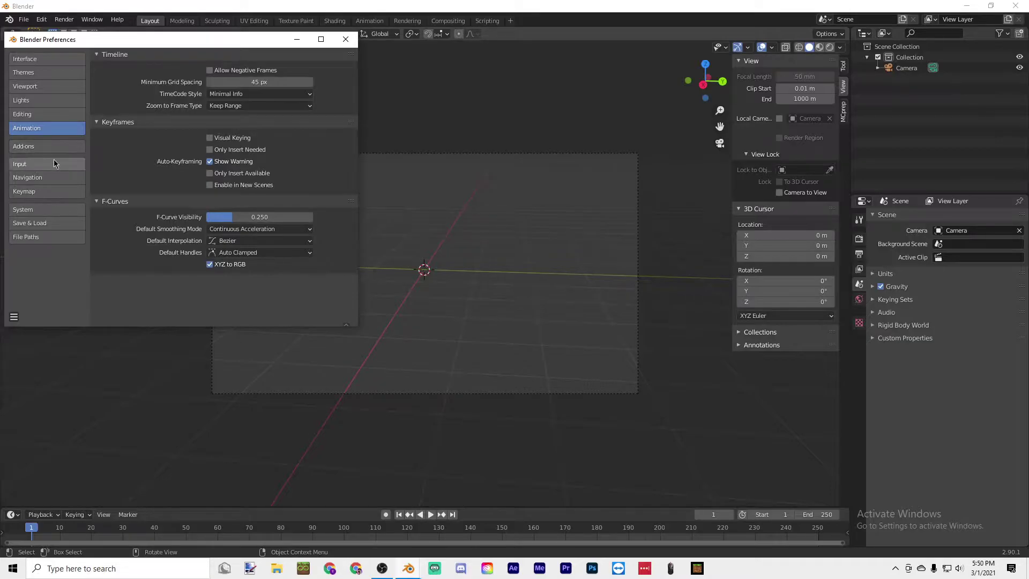
{"action": "left_click", "coordinate": [36, 147]}
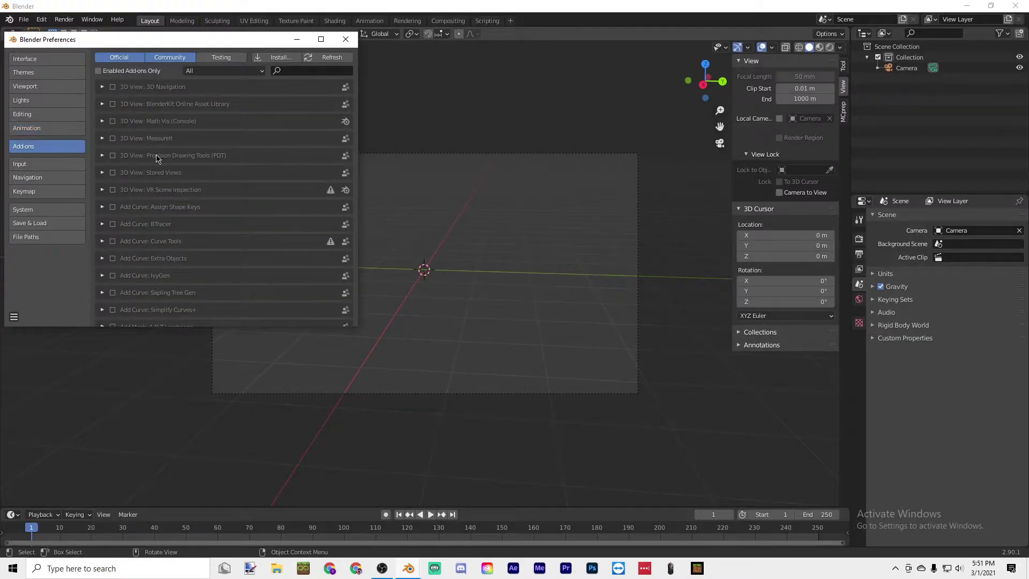
{"action": "left_click", "coordinate": [274, 57]}
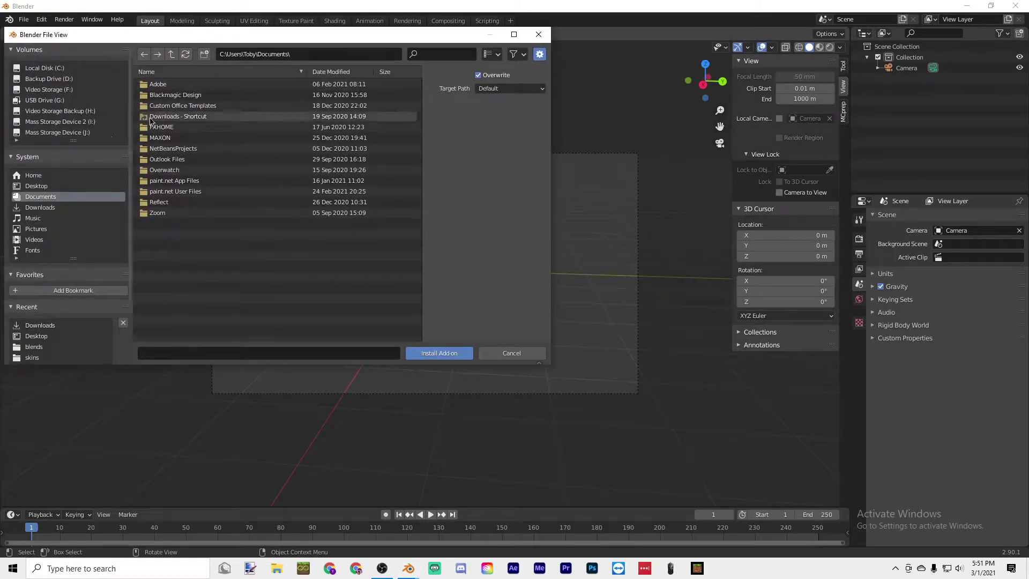
{"action": "left_click", "coordinate": [29, 209]}
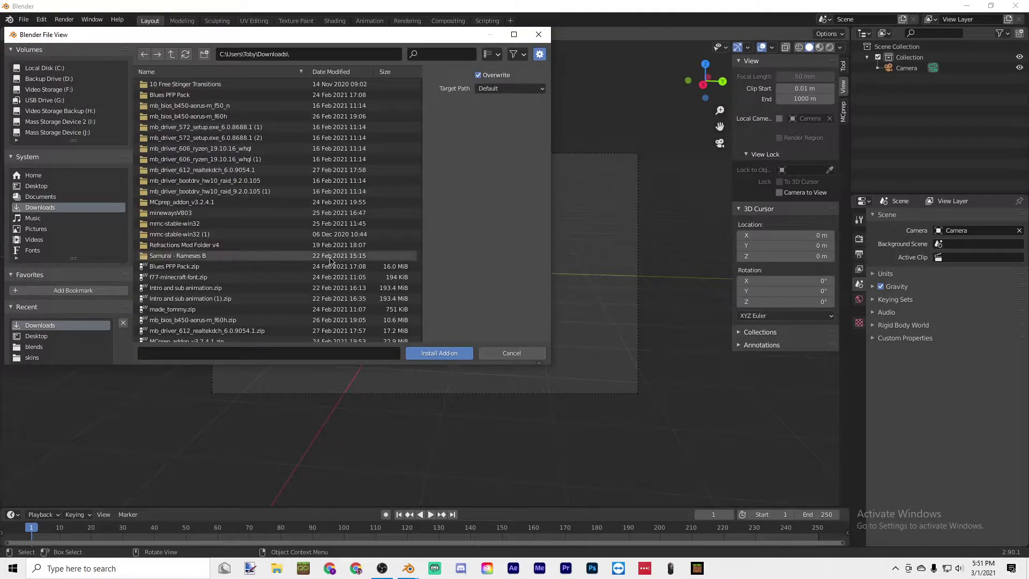
{"action": "scroll", "coordinate": [259, 268], "scroll_direction": "down", "scroll_amount": 5}
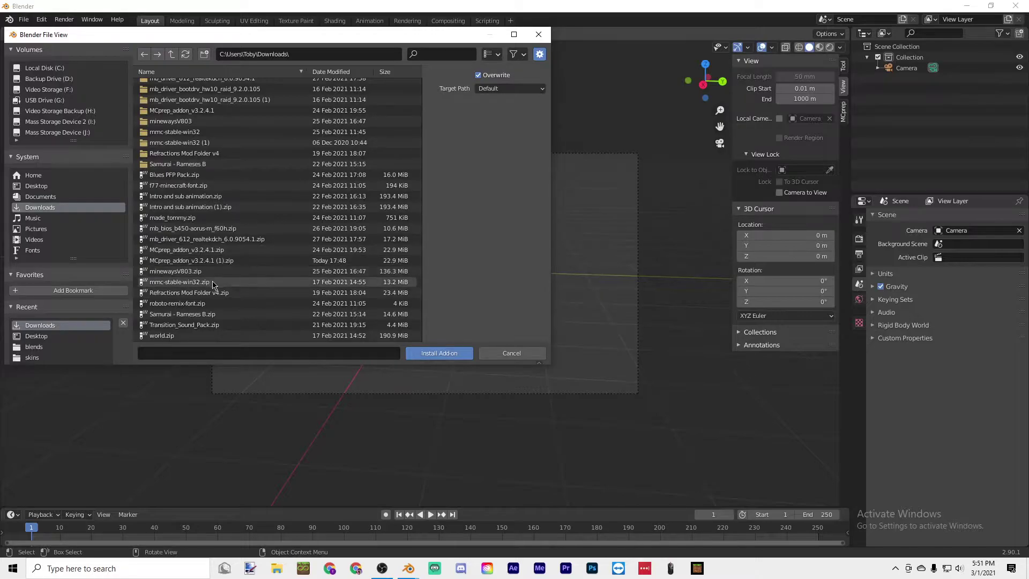
{"action": "double_click", "coordinate": [240, 282]}
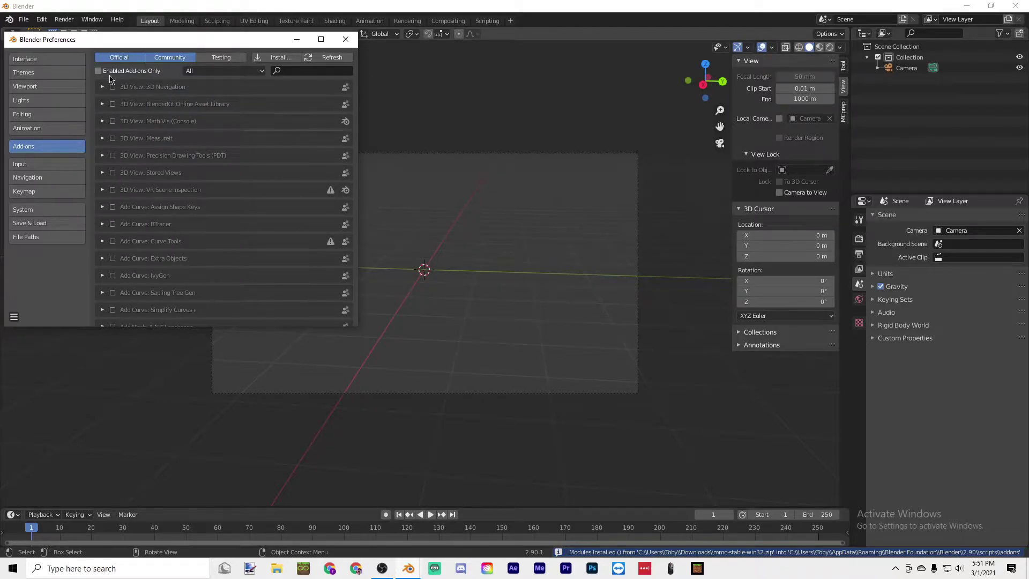
{"action": "left_click", "coordinate": [159, 72]}
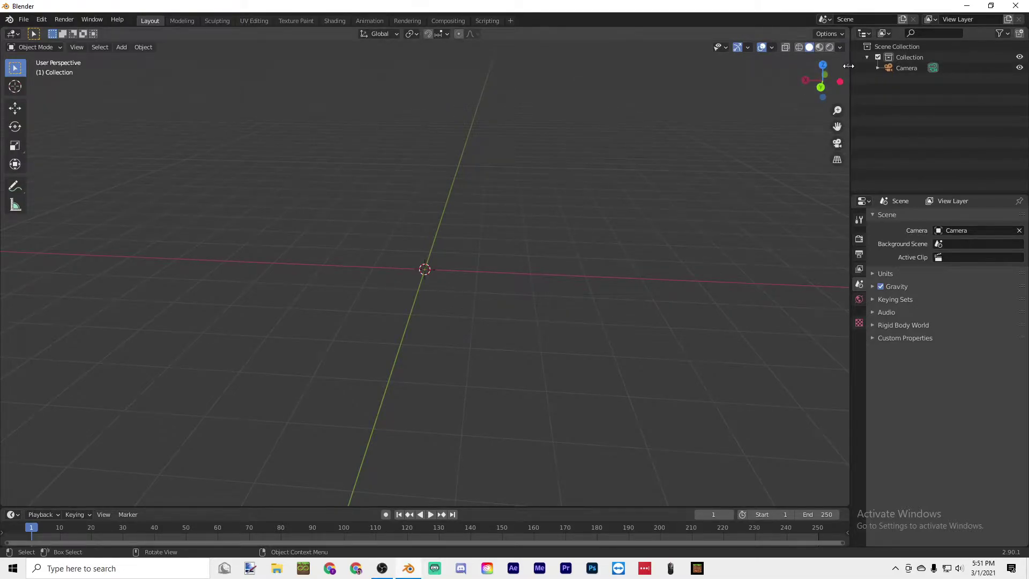
Open the viewport sidebar with N and switch to the MCprep tab
{"action": "key", "text": "n"}
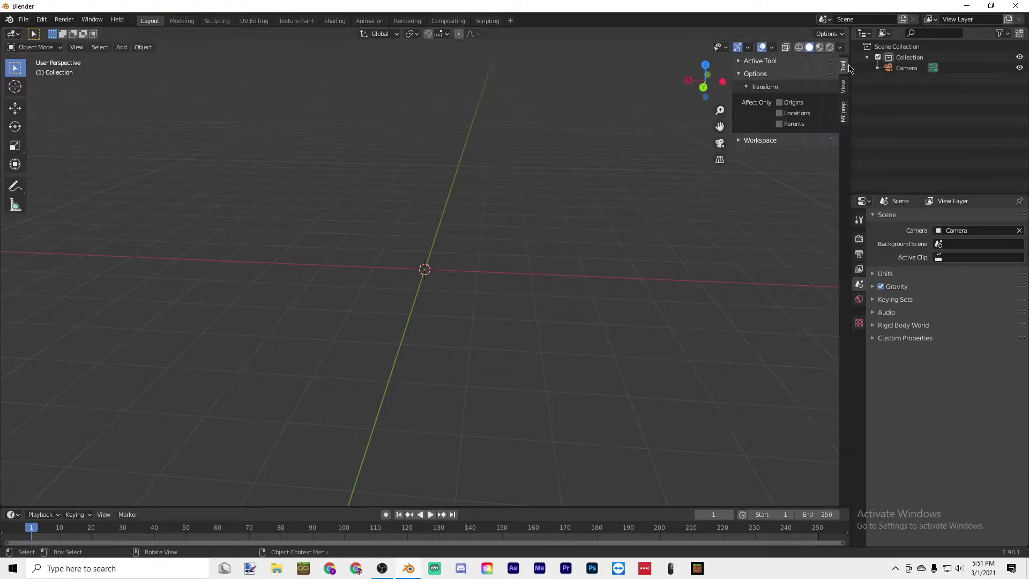
{"action": "left_click", "coordinate": [845, 113]}
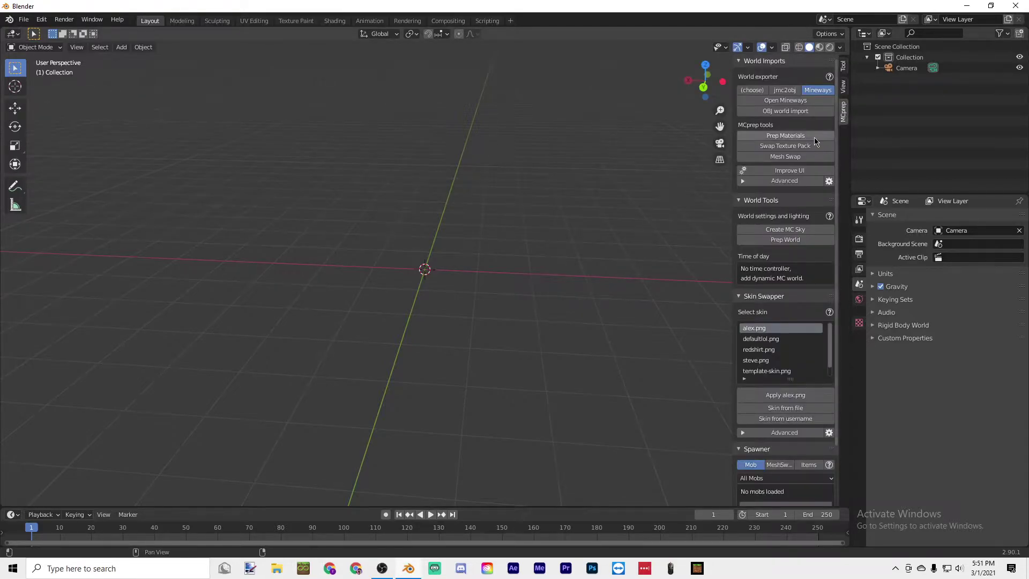
Reload the MCprep Spawner mob assets and browse the mob list from Ghast to Squid
{"action": "scroll", "coordinate": [777, 353], "scroll_direction": "down", "scroll_amount": 1}
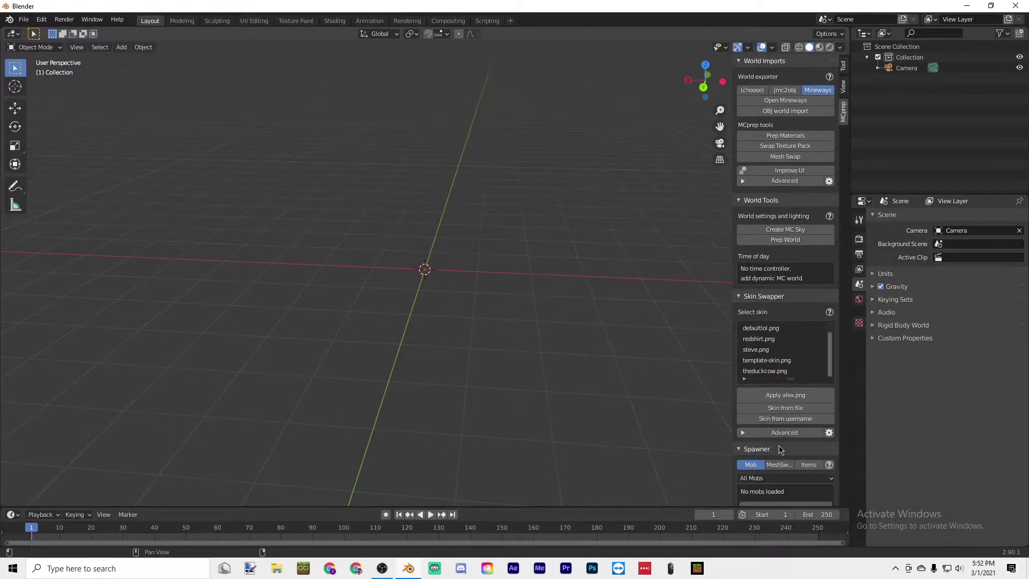
{"action": "scroll", "coordinate": [781, 448], "scroll_direction": "down", "scroll_amount": 2}
{"action": "scroll", "coordinate": [775, 413], "scroll_direction": "down", "scroll_amount": 1}
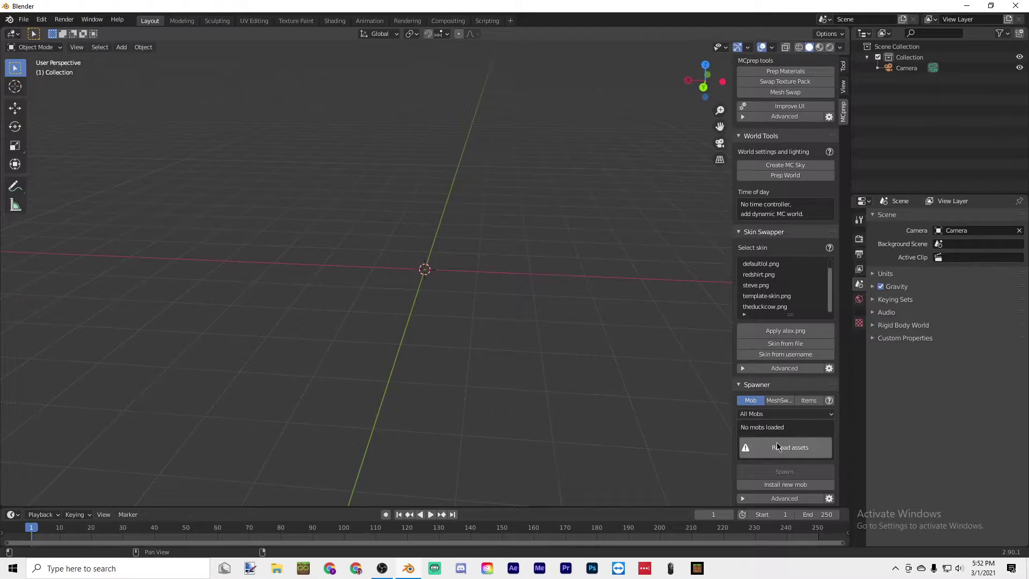
{"action": "left_click", "coordinate": [778, 447]}
{"action": "left_click", "coordinate": [810, 453]}
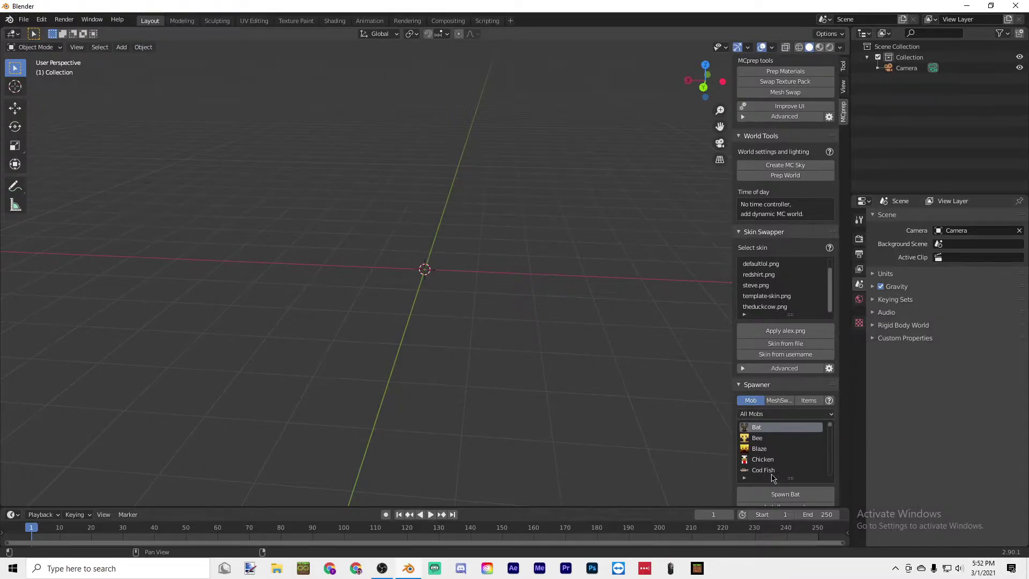
{"action": "scroll", "coordinate": [772, 456], "scroll_direction": "down", "scroll_amount": 20}
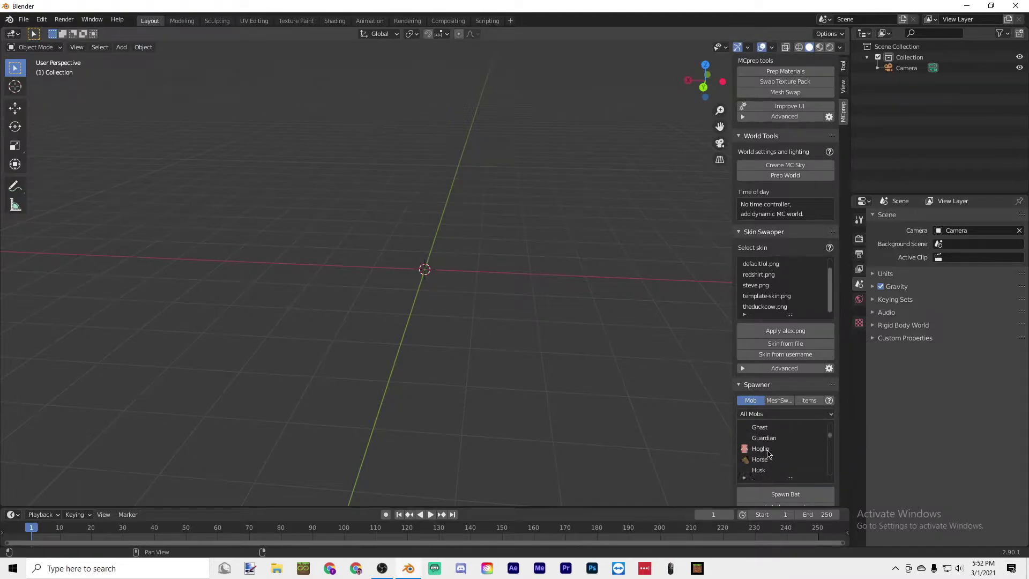
{"action": "scroll", "coordinate": [772, 456], "scroll_direction": "down", "scroll_amount": 20}
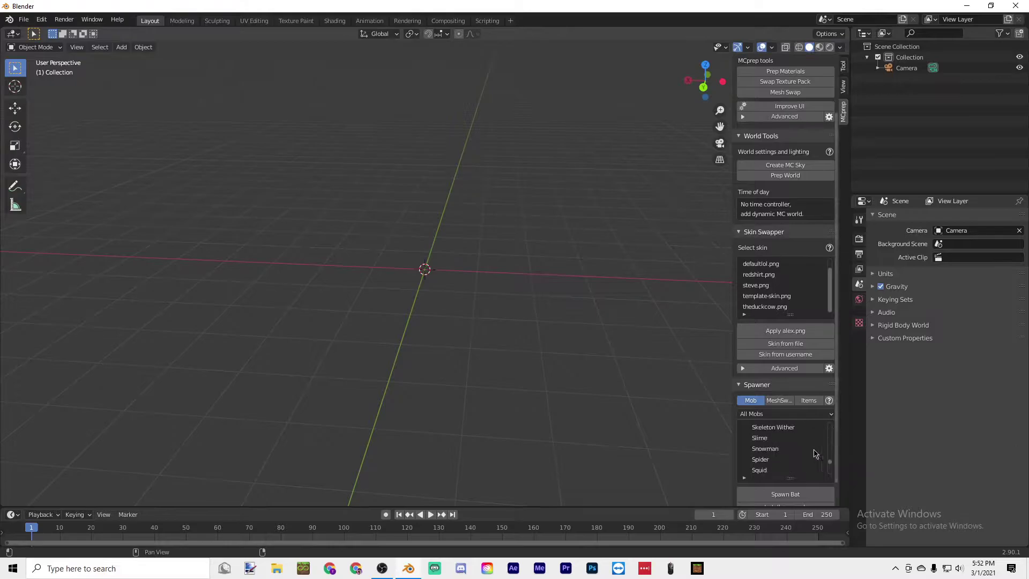
{"action": "scroll", "coordinate": [787, 448], "scroll_direction": "up", "scroll_amount": 3}
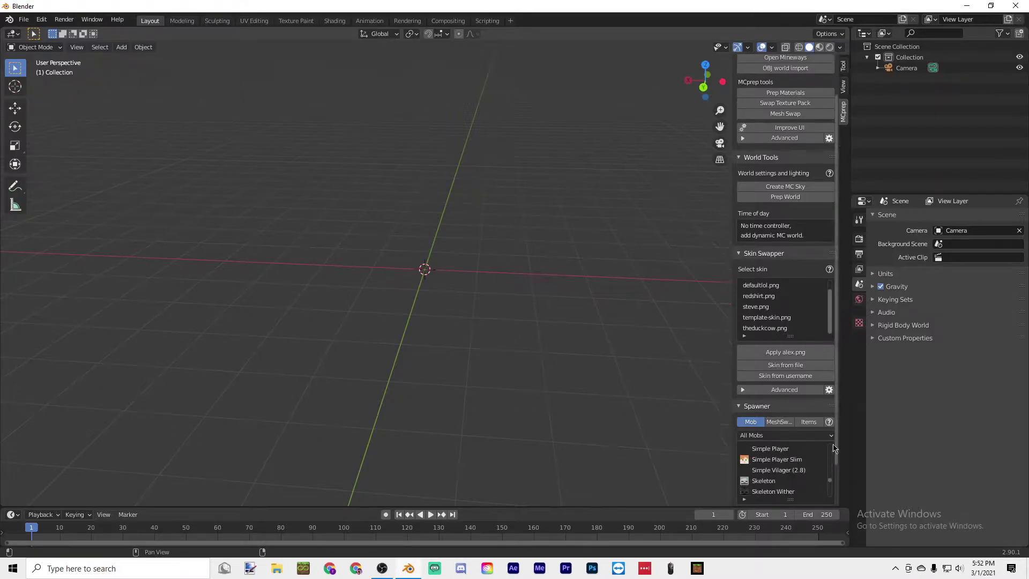
{"action": "scroll", "coordinate": [833, 448], "scroll_direction": "down", "scroll_amount": 3}
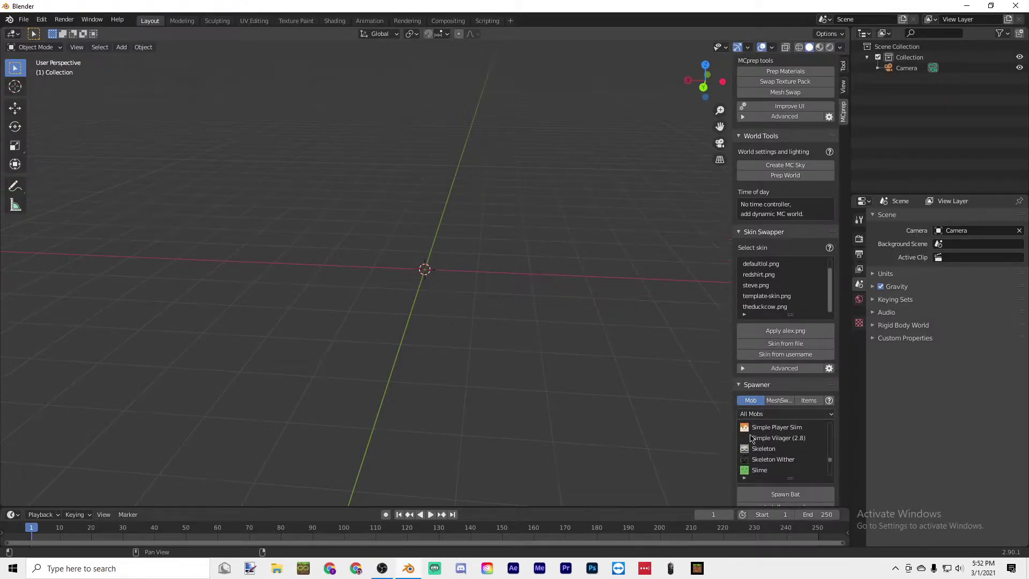
{"action": "scroll", "coordinate": [752, 439], "scroll_direction": "up", "scroll_amount": 6}
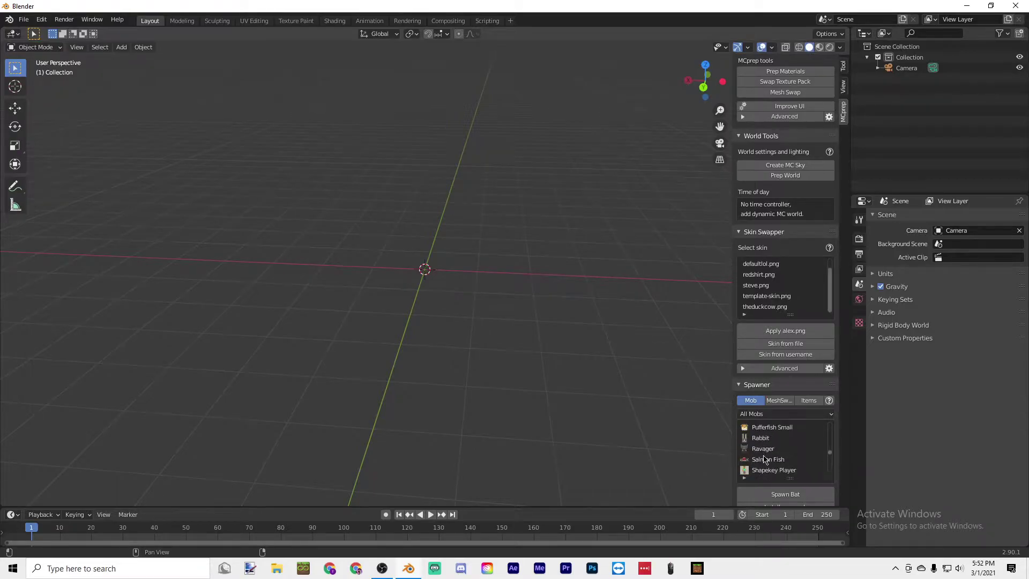
{"action": "scroll", "coordinate": [765, 459], "scroll_direction": "up", "scroll_amount": 6}
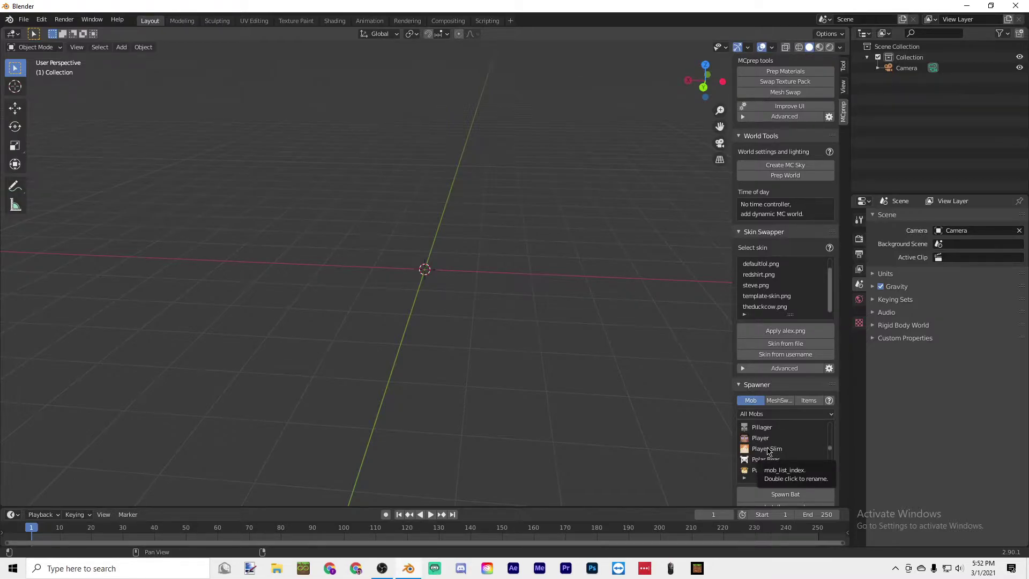
Choose Player in the mob list, spawn it at the origin, and zoom in on the rig
{"action": "left_click", "coordinate": [758, 438]}
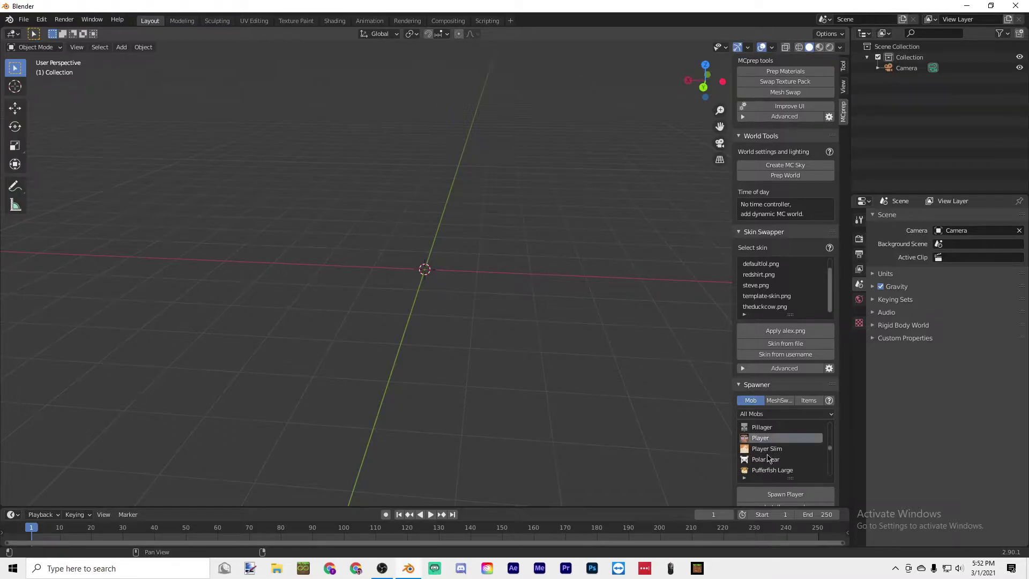
{"action": "scroll", "coordinate": [756, 439], "scroll_direction": "down", "scroll_amount": 1}
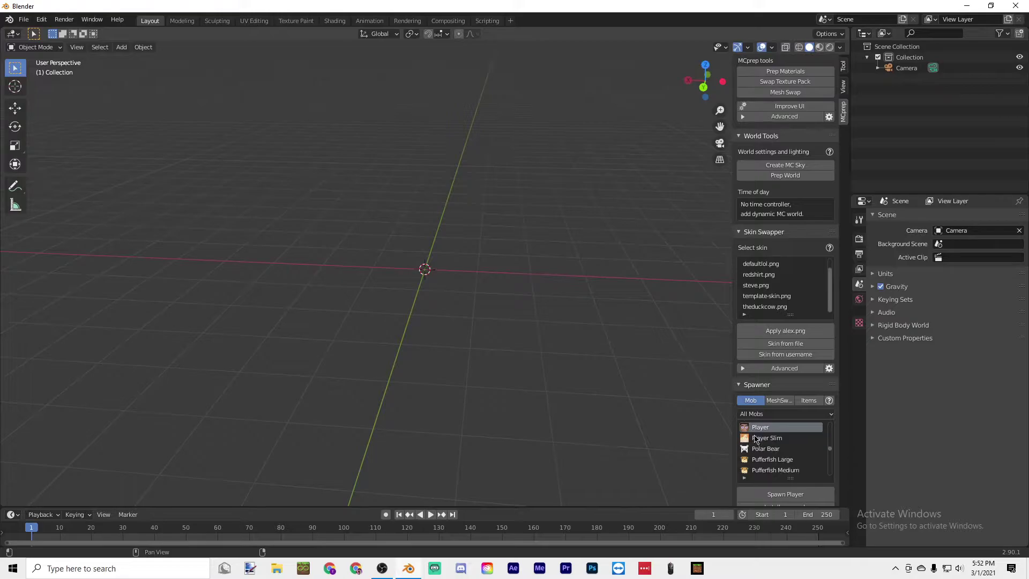
{"action": "left_click", "coordinate": [790, 494]}
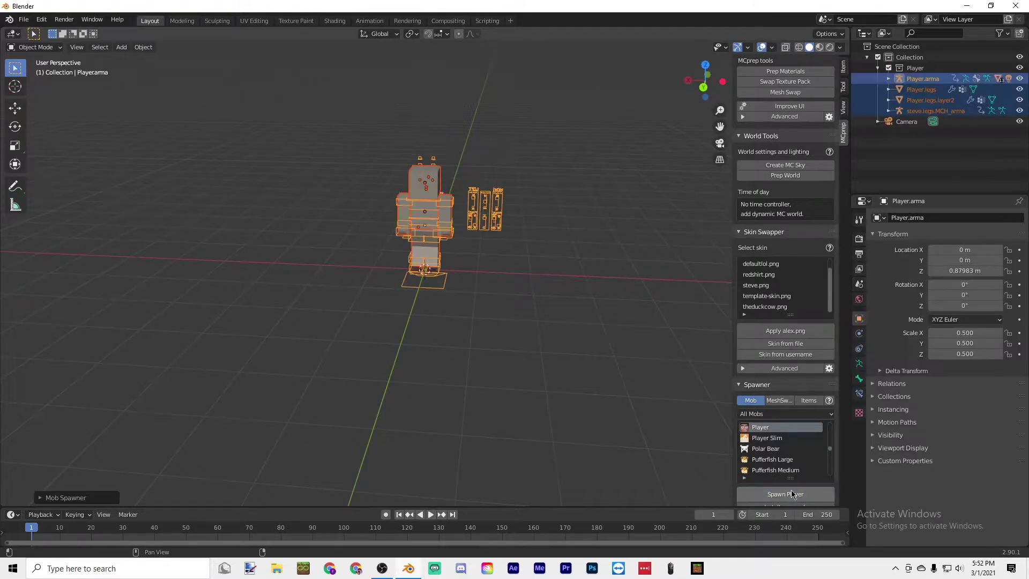
{"action": "scroll", "coordinate": [430, 183], "scroll_direction": "up", "scroll_amount": 3}
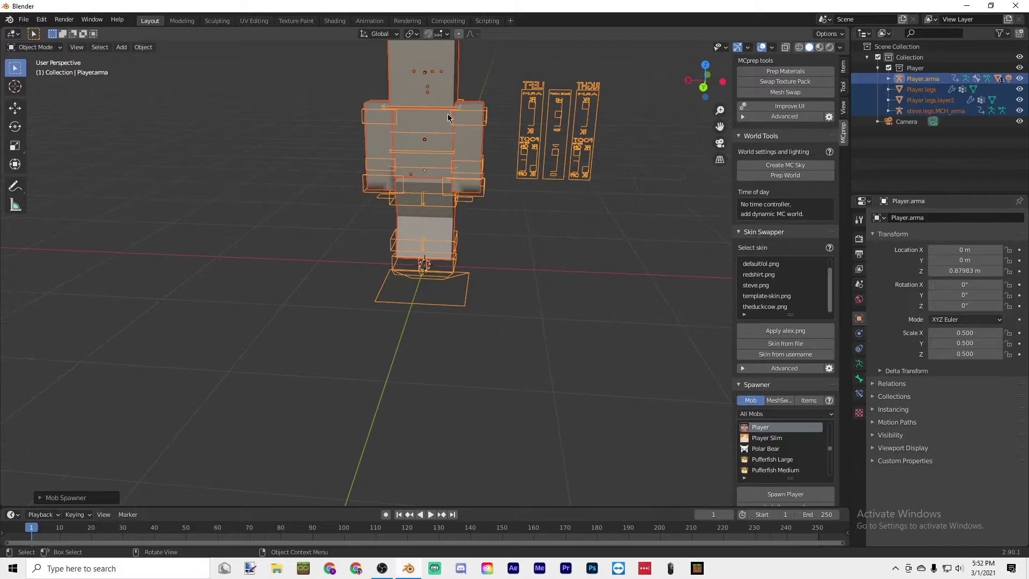
{"action": "scroll", "coordinate": [448, 118], "scroll_direction": "up", "scroll_amount": 5}
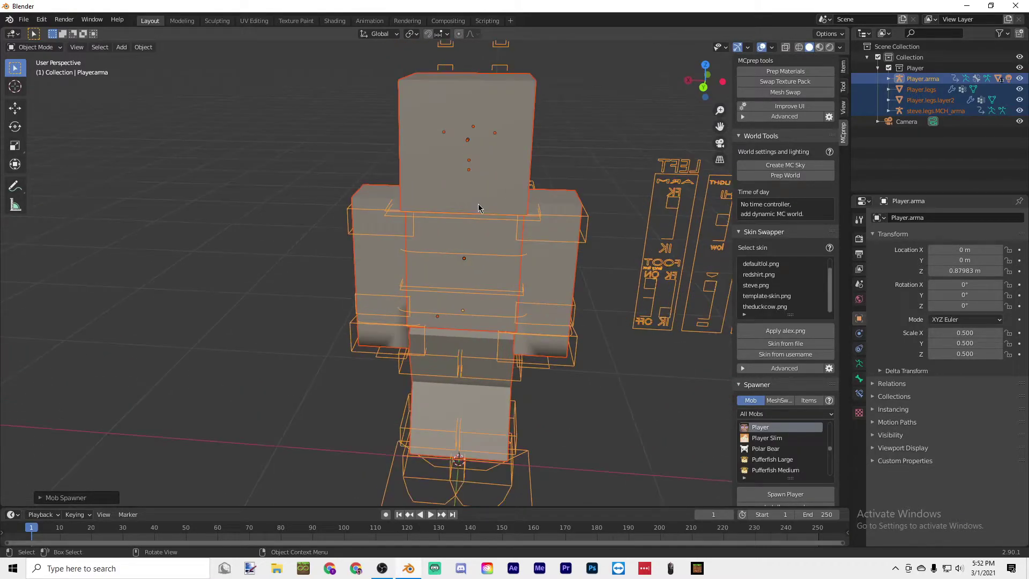
{"action": "scroll", "coordinate": [478, 203], "scroll_direction": "down", "scroll_amount": 4}
{"action": "scroll", "coordinate": [439, 242], "scroll_direction": "down", "scroll_amount": 1}
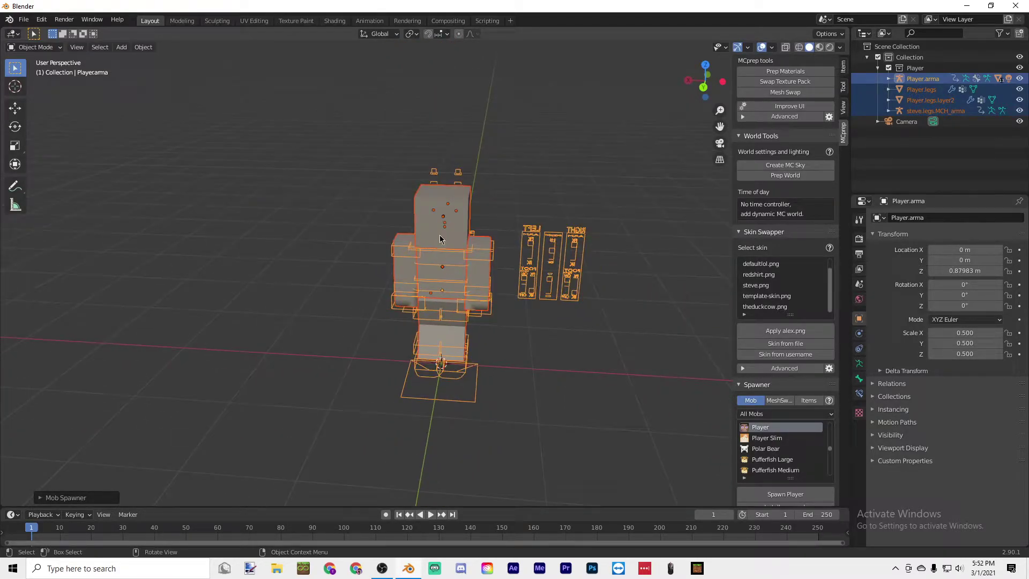
{"action": "scroll", "coordinate": [440, 239], "scroll_direction": "up", "scroll_amount": 2}
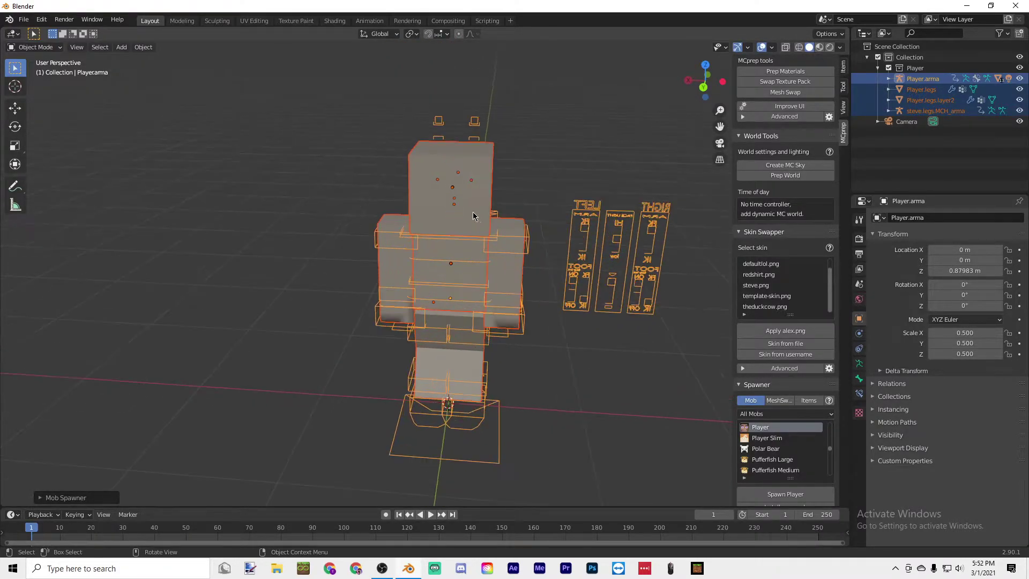
Switch to Material Preview shading, orbit around the rig and deselect everything
{"action": "left_click", "coordinate": [821, 48]}
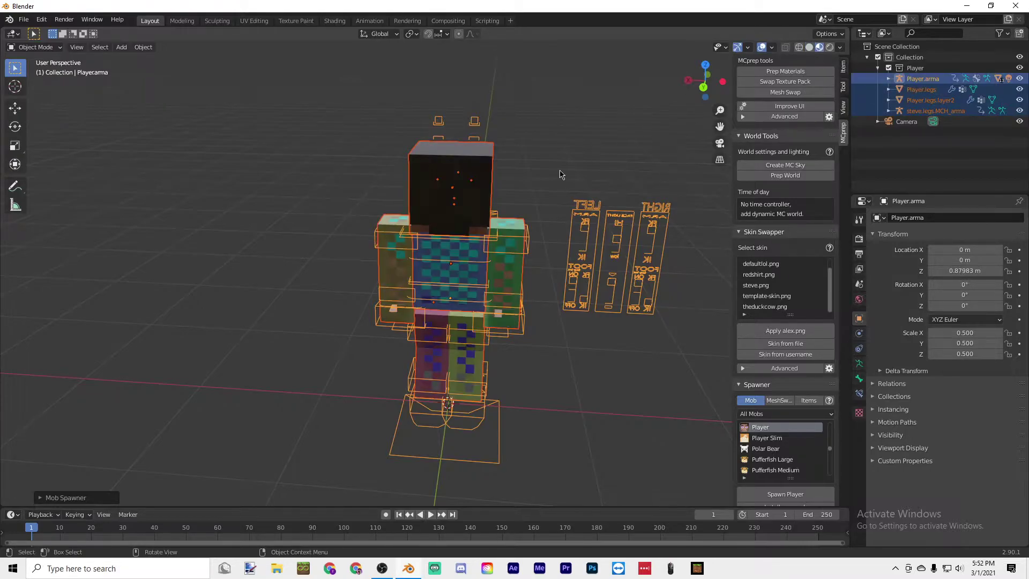
{"action": "mouse_move", "coordinate": [528, 194]}
{"action": "middle_mouse_down"}
{"action": "mouse_move", "coordinate": [663, 180]}
{"action": "mouse_move", "coordinate": [558, 221]}
{"action": "mouse_move", "coordinate": [553, 287]}
{"action": "mouse_move", "coordinate": [403, 272]}
{"action": "middle_mouse_up"}
{"action": "left_click", "coordinate": [534, 294]}
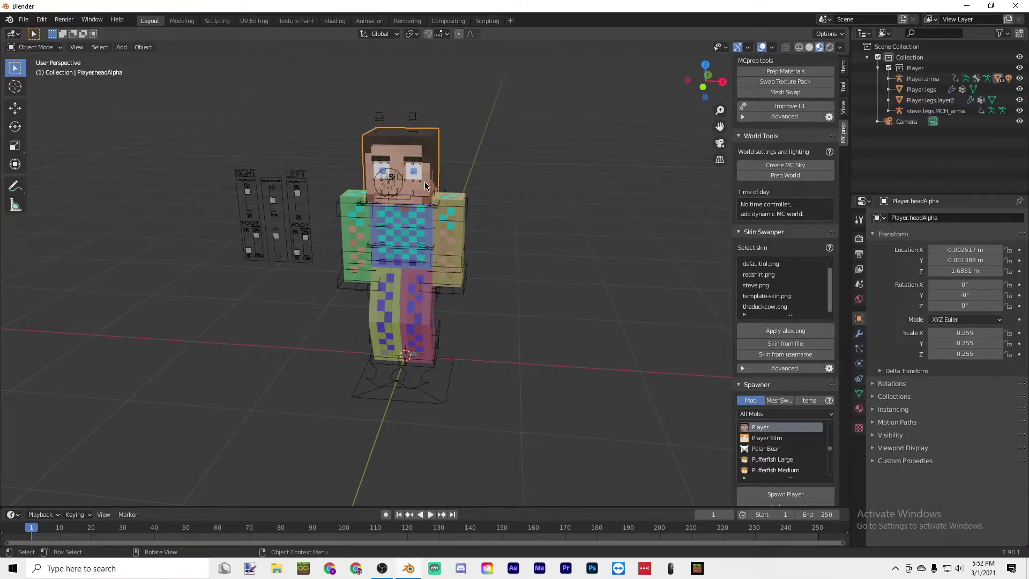
Cycle through the Player's body and legs meshes, ending with the armature selected
{"action": "left_click", "coordinate": [424, 226]}
{"action": "left_click", "coordinate": [427, 240]}
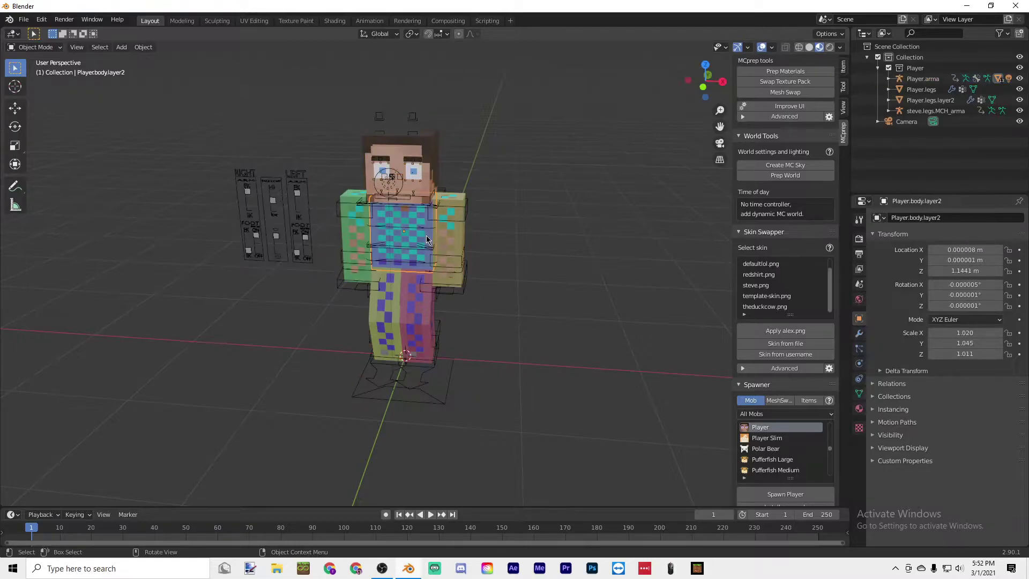
{"action": "left_click", "coordinate": [430, 230]}
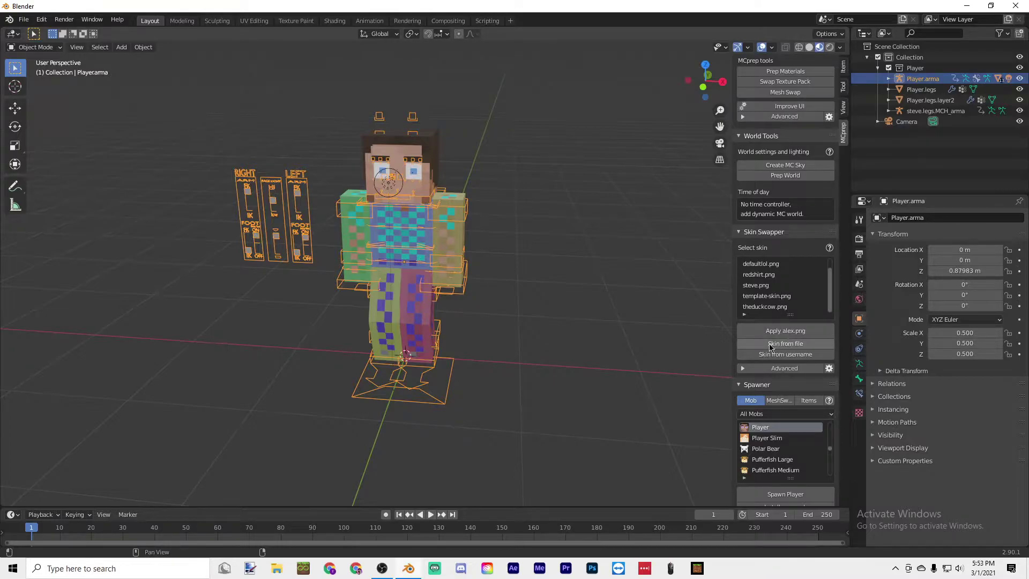
{"action": "left_click", "coordinate": [416, 276]}
{"action": "left_click", "coordinate": [413, 252]}
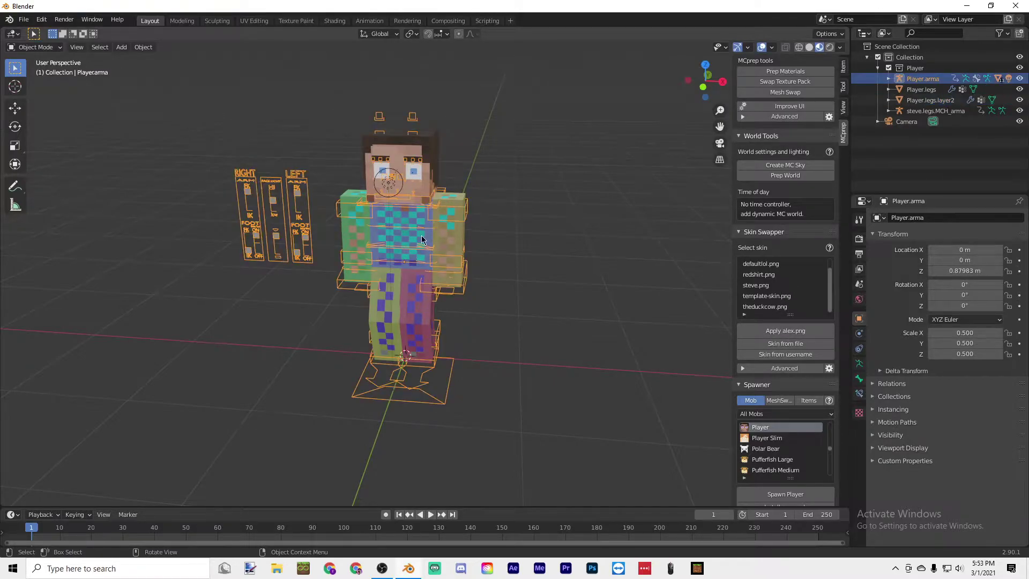
{"action": "left_click", "coordinate": [424, 240]}
{"action": "left_click", "coordinate": [429, 216]}
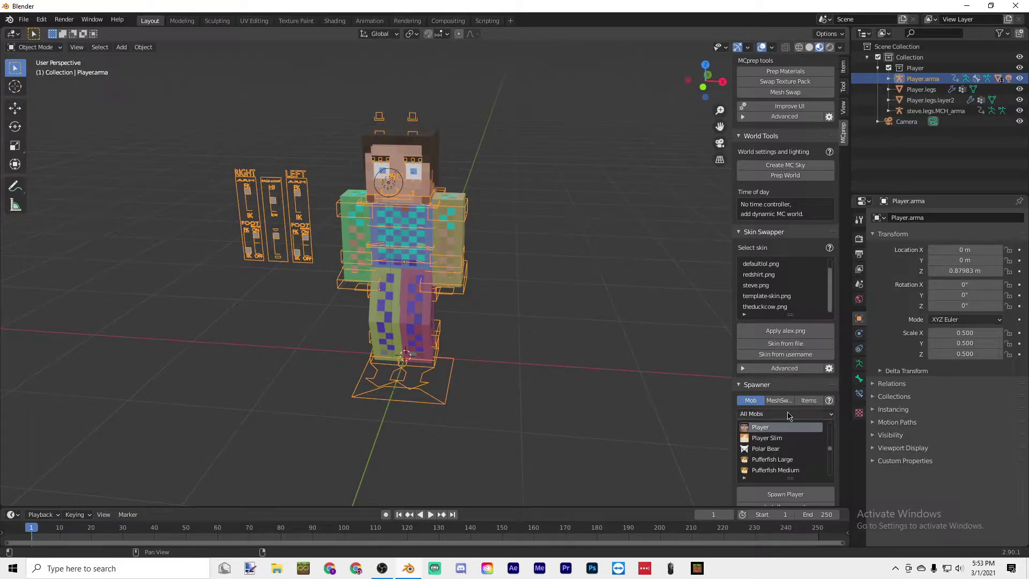
Apply Blender Skin.png from the Desktop Skins folder to the player rig using Skin from file
{"action": "left_click", "coordinate": [797, 345]}
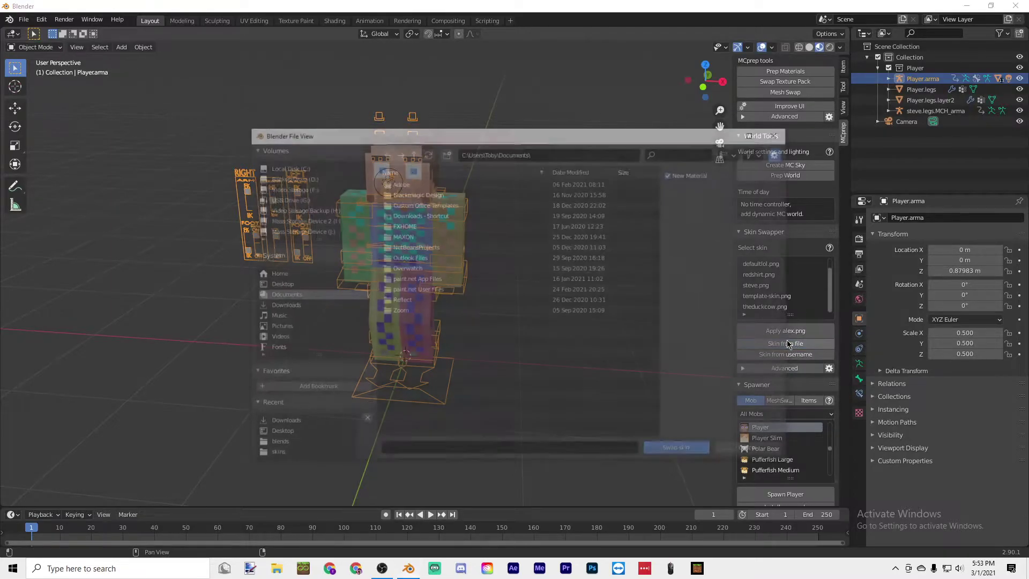
{"action": "left_click", "coordinate": [278, 284]}
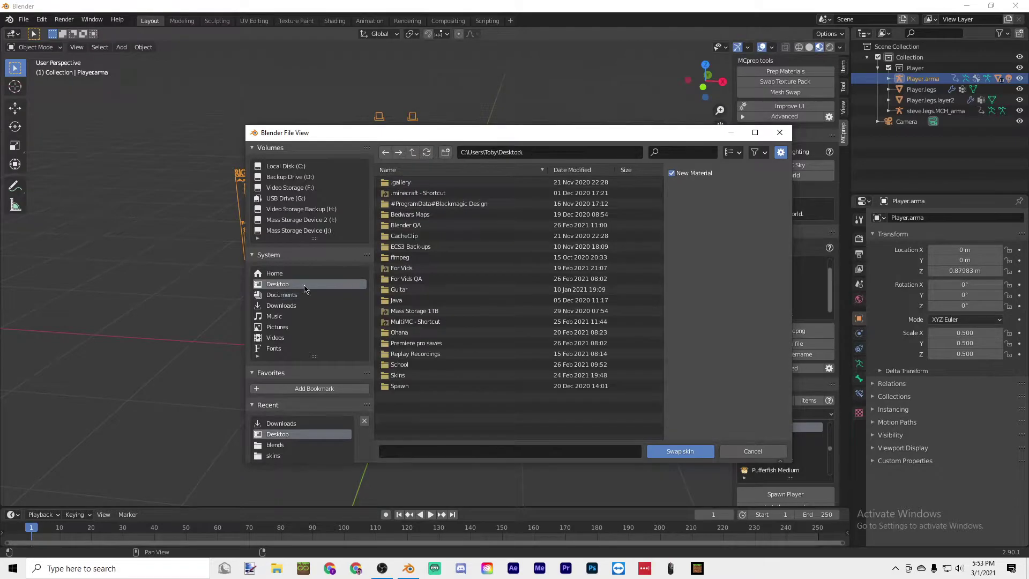
{"action": "double_click", "coordinate": [400, 375]}
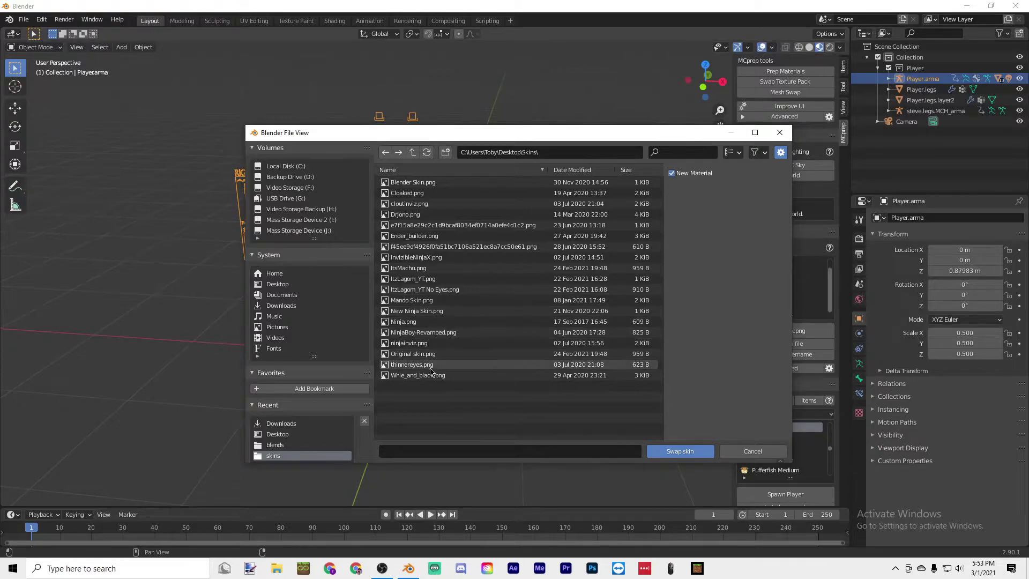
{"action": "double_click", "coordinate": [433, 183]}
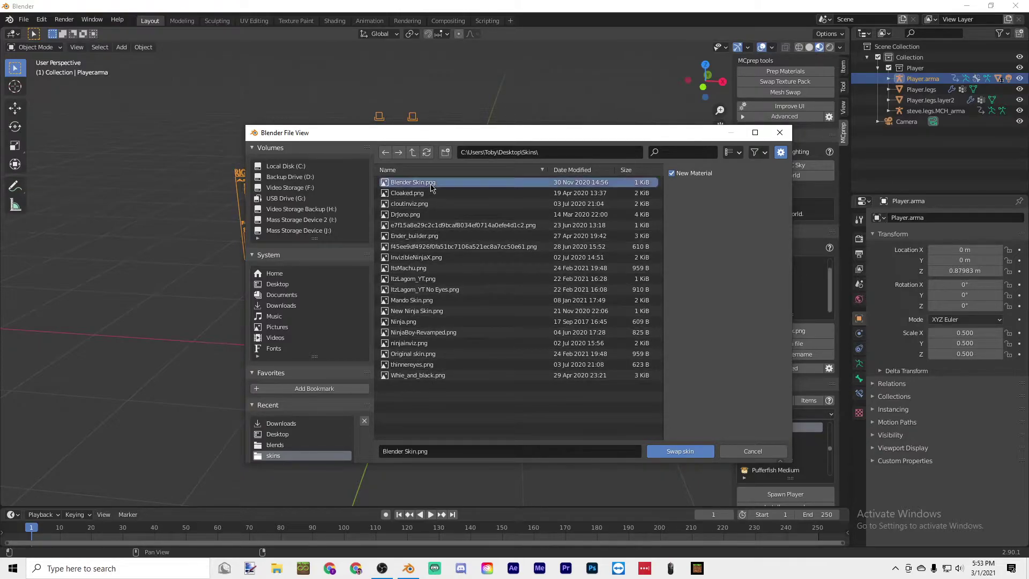
{"action": "middle_click_drag", "start_coordinate": [486, 249], "coordinate": [410, 292]}
Select Player.legs.layer2 and apply Blender Skin.png to the legs as well
{"action": "left_click", "coordinate": [410, 292]}
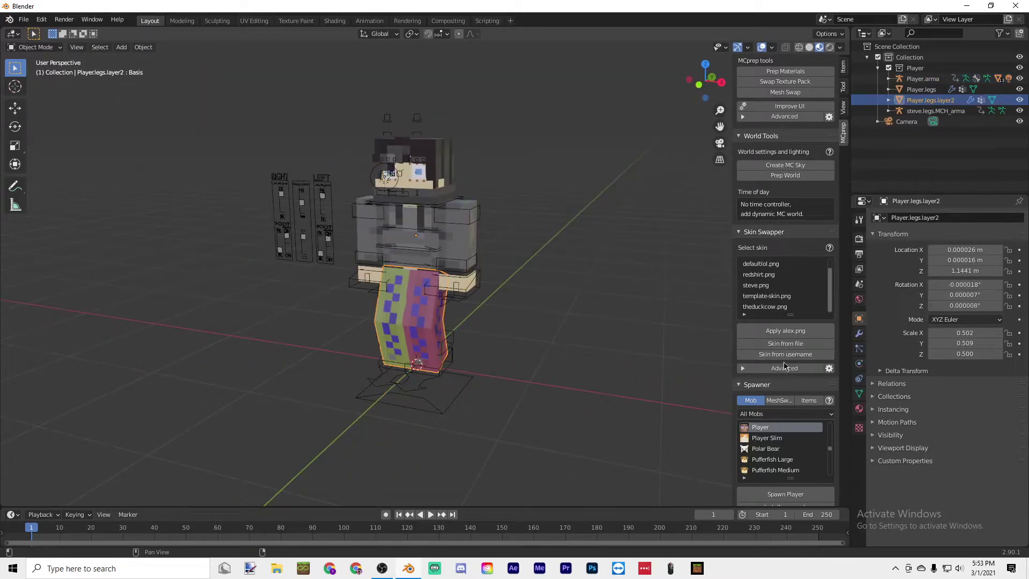
{"action": "left_click", "coordinate": [780, 344]}
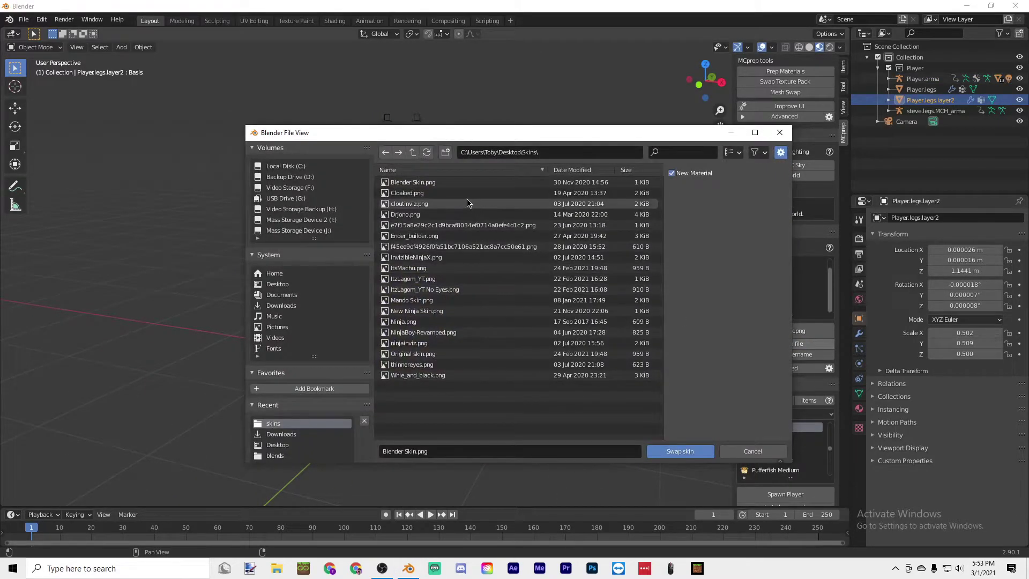
{"action": "double_click", "coordinate": [413, 182]}
{"action": "middle_click_drag", "start_coordinate": [576, 272], "coordinate": [602, 299]}
{"action": "scroll", "coordinate": [568, 310], "scroll_direction": "up", "scroll_amount": 2}
{"action": "scroll", "coordinate": [596, 303], "scroll_direction": "up", "scroll_amount": 2}
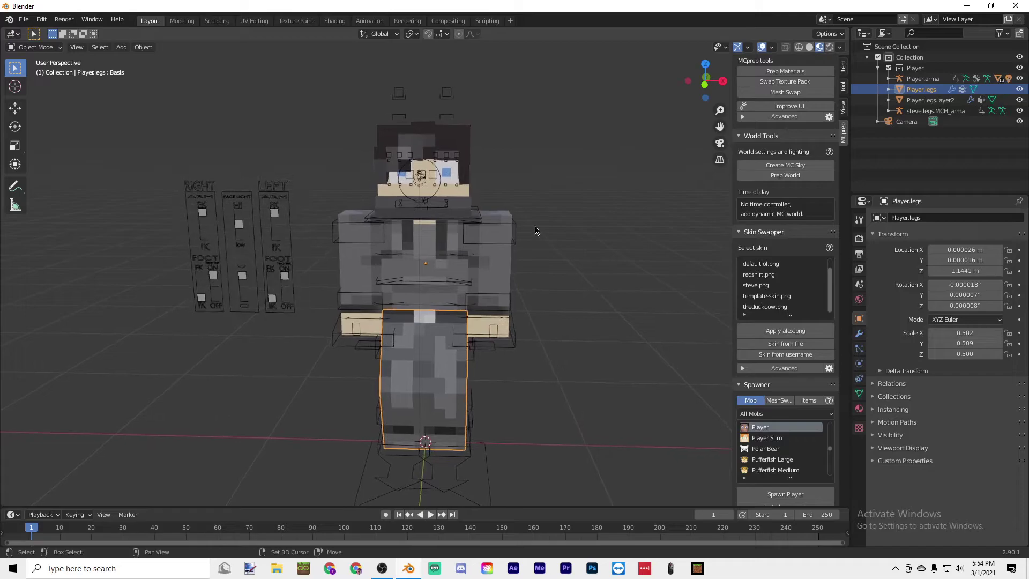
Orbit and zoom onto the head, selecting Player.headAlpha to inspect it from above and the side
{"action": "scroll", "coordinate": [466, 151], "scroll_direction": "up", "scroll_amount": 3}
{"action": "middle_click_drag", "start_coordinate": [467, 160], "coordinate": [496, 345]}
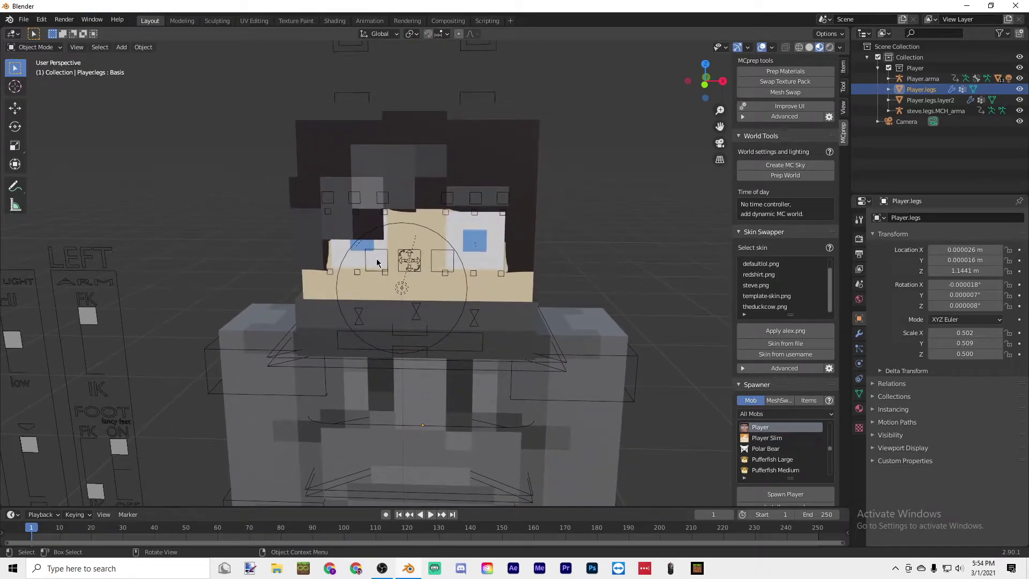
{"action": "middle_click_drag", "start_coordinate": [426, 320], "coordinate": [435, 291]}
{"action": "left_click", "coordinate": [454, 216]}
{"action": "scroll", "coordinate": [498, 244], "scroll_direction": "down", "scroll_amount": 6}
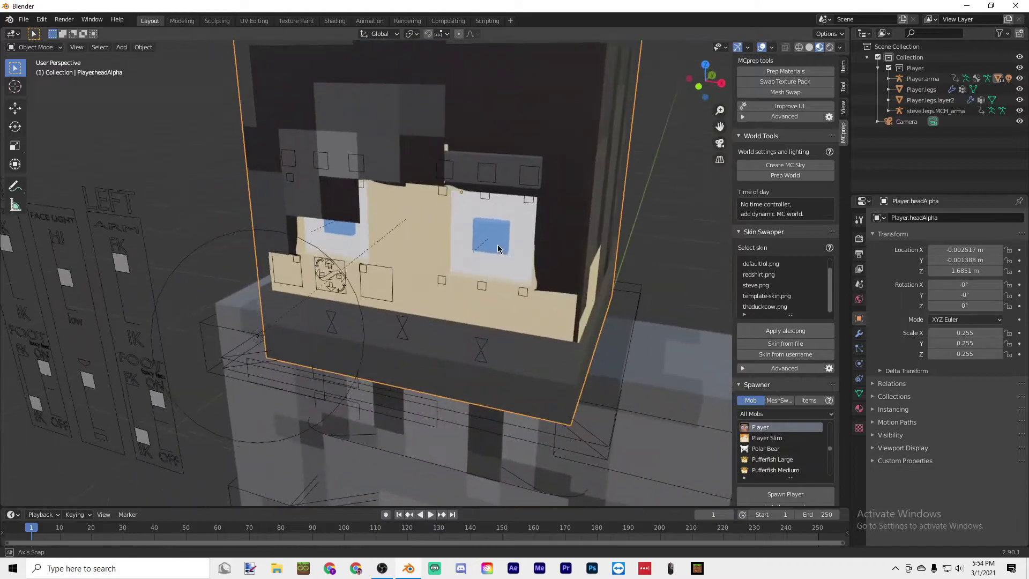
{"action": "middle_click_drag", "start_coordinate": [499, 240], "coordinate": [466, 280]}
{"action": "scroll", "coordinate": [462, 252], "scroll_direction": "up", "scroll_amount": 3}
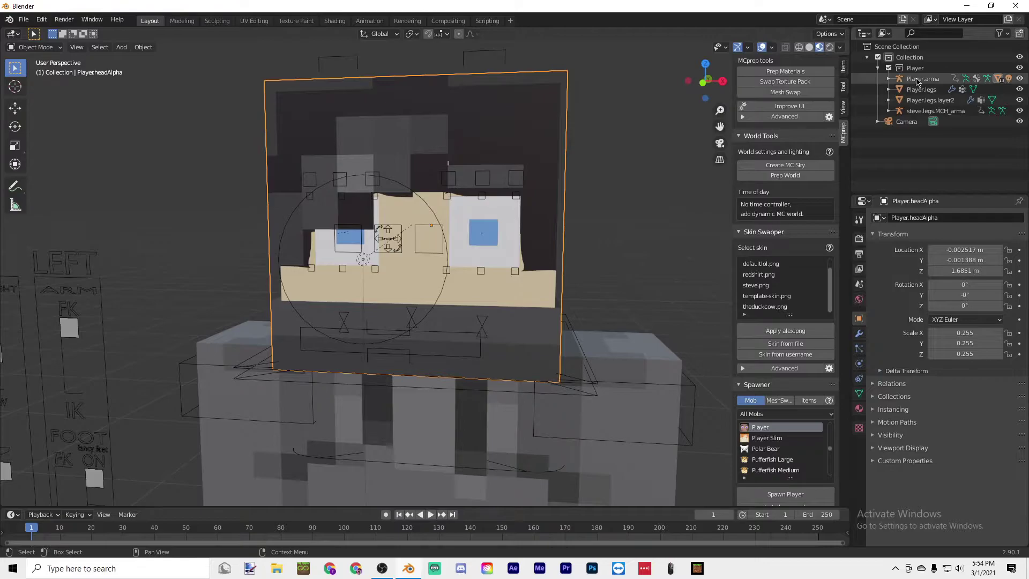
Put Player.arma in Pose Mode and drag the upper eyelid bones down to droop the eyelid
{"action": "left_click", "coordinate": [966, 79]}
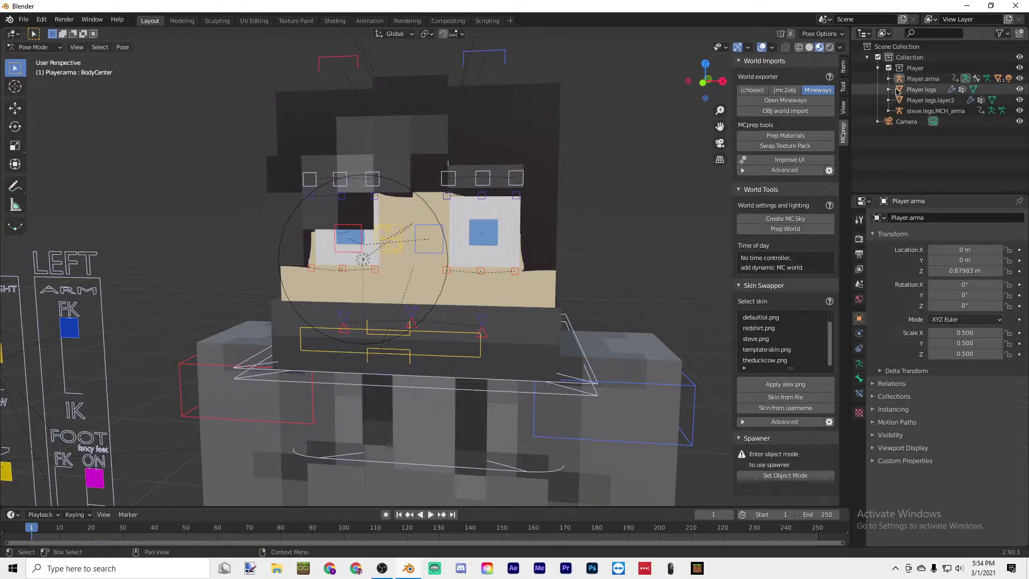
{"action": "left_click", "coordinate": [524, 183]}
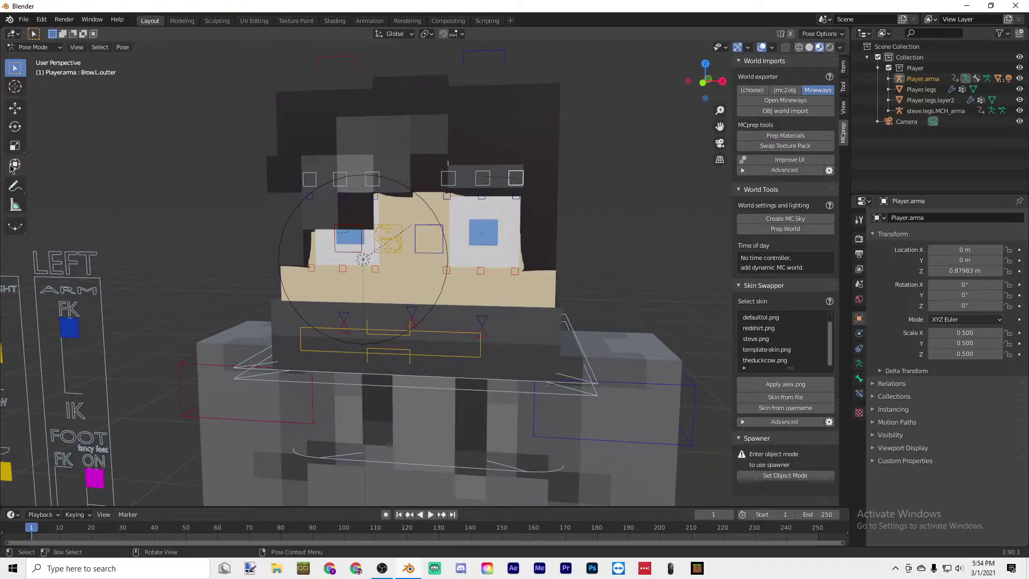
{"action": "left_click", "coordinate": [17, 110]}
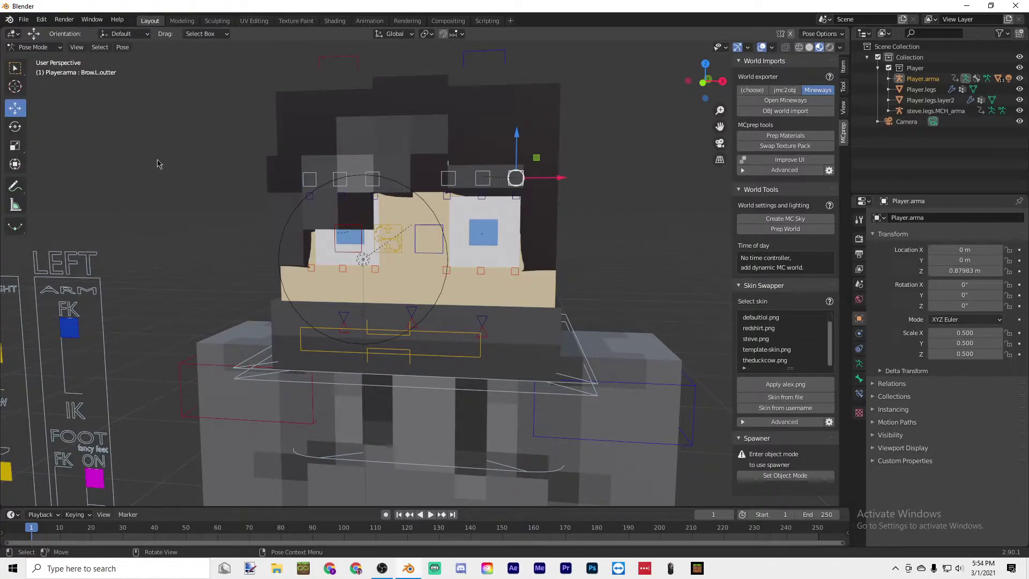
{"action": "left_click_drag", "start_coordinate": [516, 138], "coordinate": [516, 212]}
{"action": "left_click", "coordinate": [517, 196]}
{"action": "left_click", "coordinate": [482, 196]}
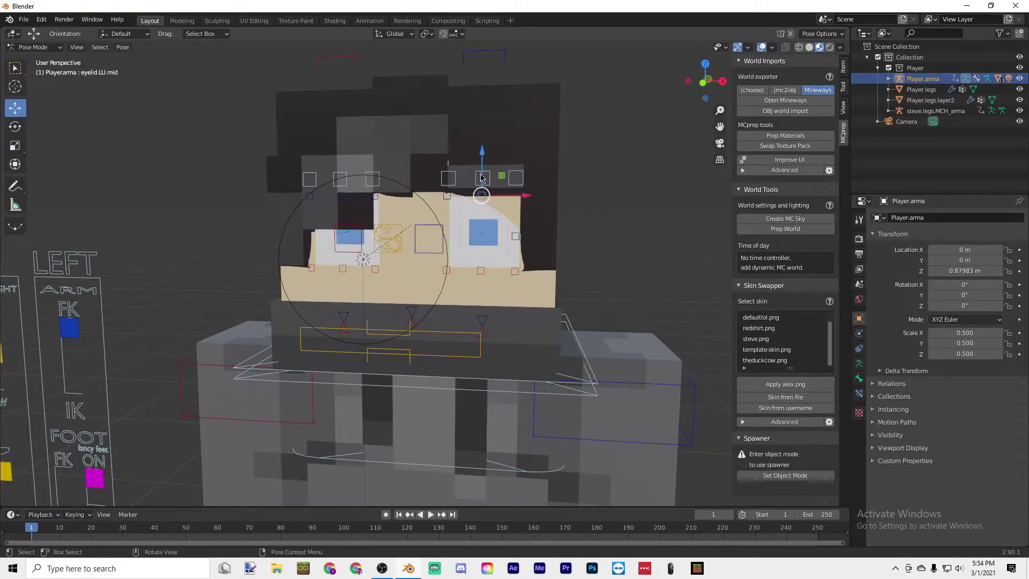
{"action": "left_click_drag", "start_coordinate": [483, 170], "coordinate": [448, 217]}
{"action": "left_click", "coordinate": [449, 198]}
{"action": "left_click", "coordinate": [474, 248]}
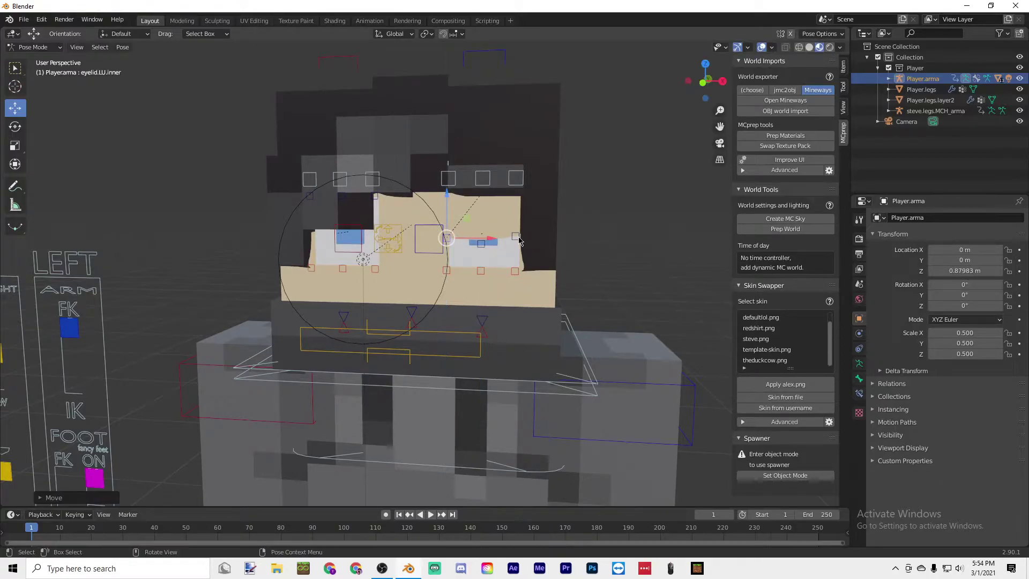
{"action": "left_click", "coordinate": [517, 238]}
{"action": "middle_click_drag", "start_coordinate": [427, 242], "coordinate": [519, 257]}
Move the eye control bone down to shift the eyes lower
{"action": "left_click", "coordinate": [402, 238]}
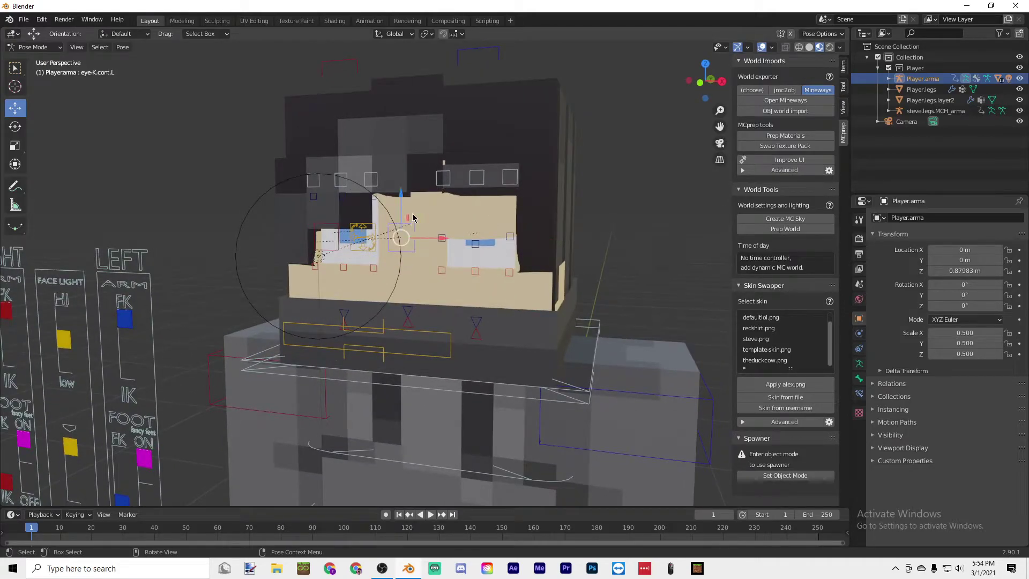
{"action": "left_click_drag", "start_coordinate": [402, 208], "coordinate": [401, 236]}
{"action": "left_click_drag", "start_coordinate": [431, 266], "coordinate": [423, 264]}
Lower the inner, middle and outer brow bones to bend the left brow, then check the expression
{"action": "left_click", "coordinate": [442, 177]}
{"action": "left_click_drag", "start_coordinate": [443, 178], "coordinate": [443, 228]}
{"action": "left_click", "coordinate": [476, 177]}
{"action": "left_click_drag", "start_coordinate": [476, 169], "coordinate": [476, 218]}
{"action": "left_click", "coordinate": [510, 177]}
{"action": "left_click_drag", "start_coordinate": [513, 147], "coordinate": [513, 193]}
{"action": "left_click", "coordinate": [470, 254]}
{"action": "middle_click_drag", "start_coordinate": [470, 253], "coordinate": [516, 263]}
{"action": "scroll", "coordinate": [432, 244], "scroll_direction": "up", "scroll_amount": 5}
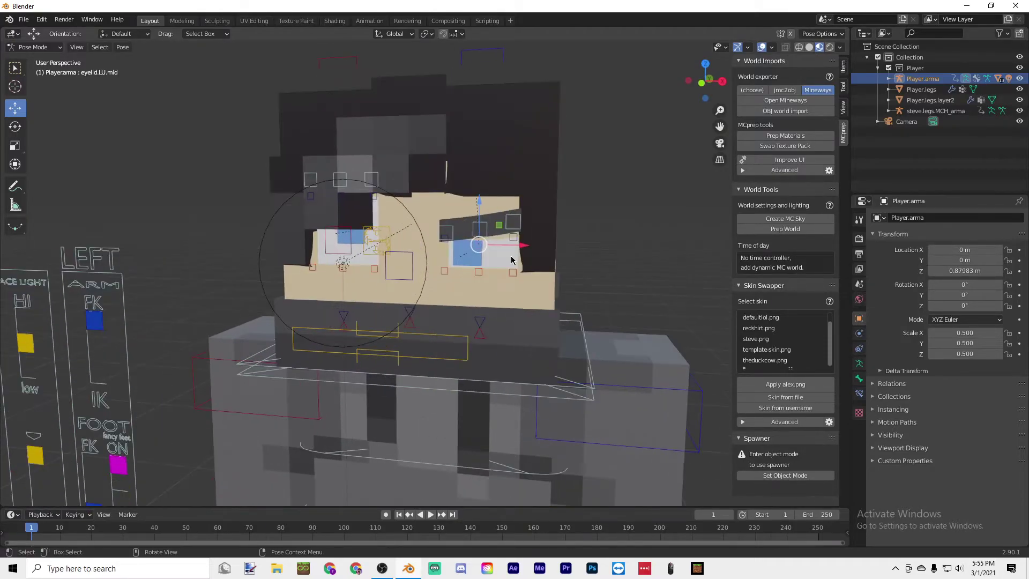
{"action": "scroll", "coordinate": [428, 239], "scroll_direction": "down", "scroll_amount": 3}
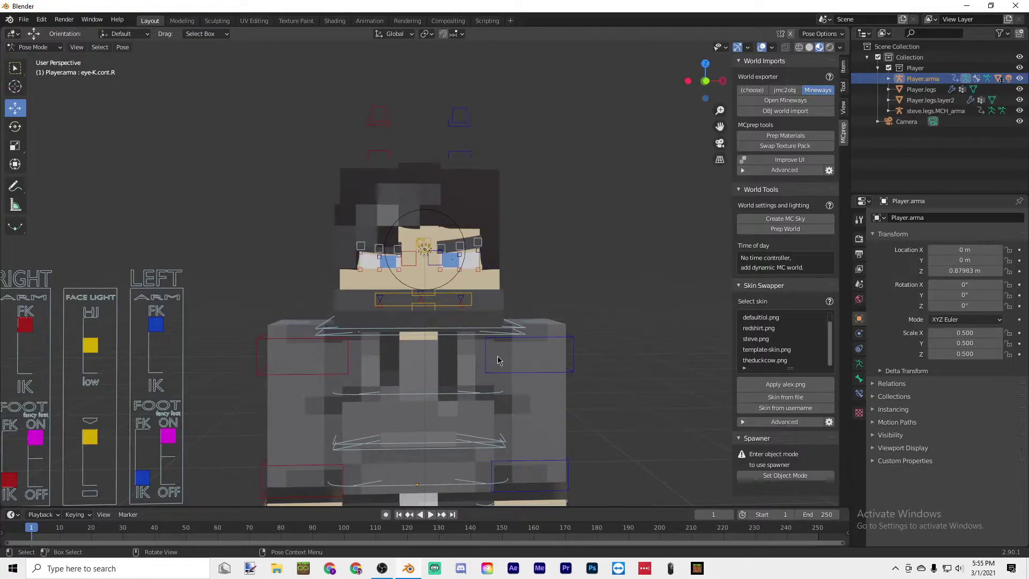
Rotate the left forearm bone lower.L upward to bend the arm at the elbow
{"action": "left_click", "coordinate": [548, 341]}
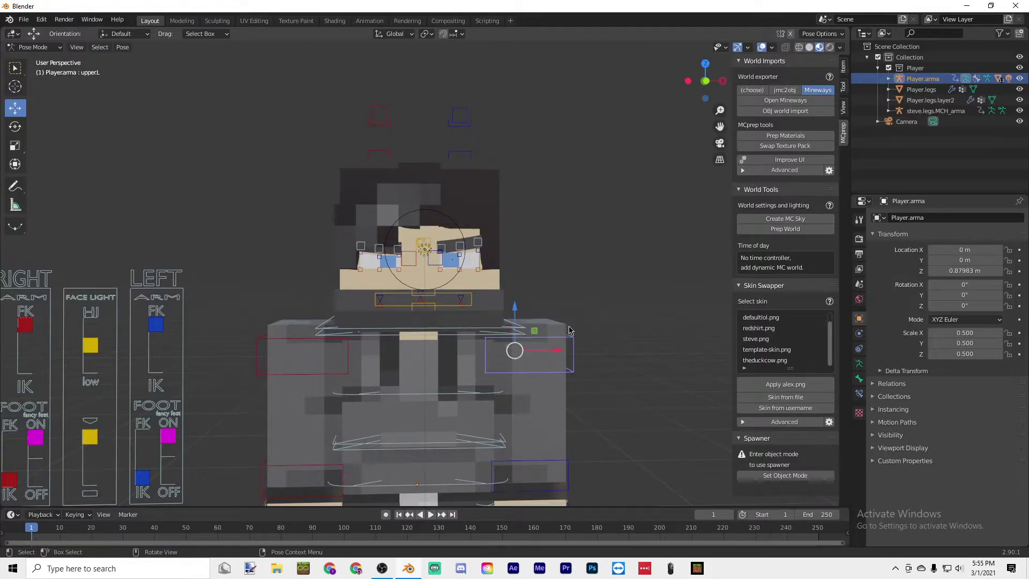
{"action": "scroll", "coordinate": [558, 335], "scroll_direction": "down", "scroll_amount": 1}
{"action": "left_click_drag", "start_coordinate": [547, 340], "coordinate": [616, 340]}
{"action": "key", "text": "Escape"}
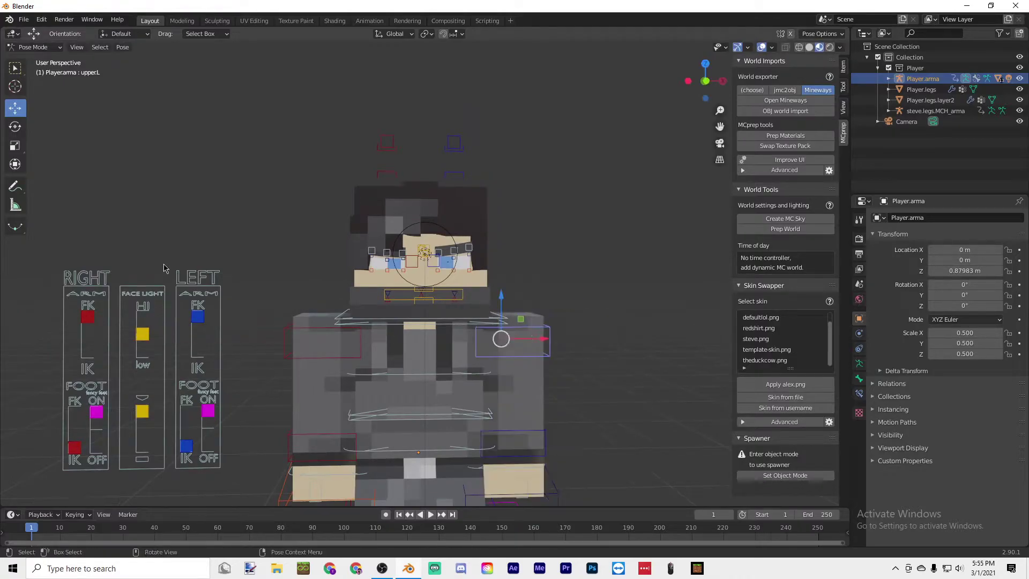
{"action": "left_click", "coordinate": [15, 126]}
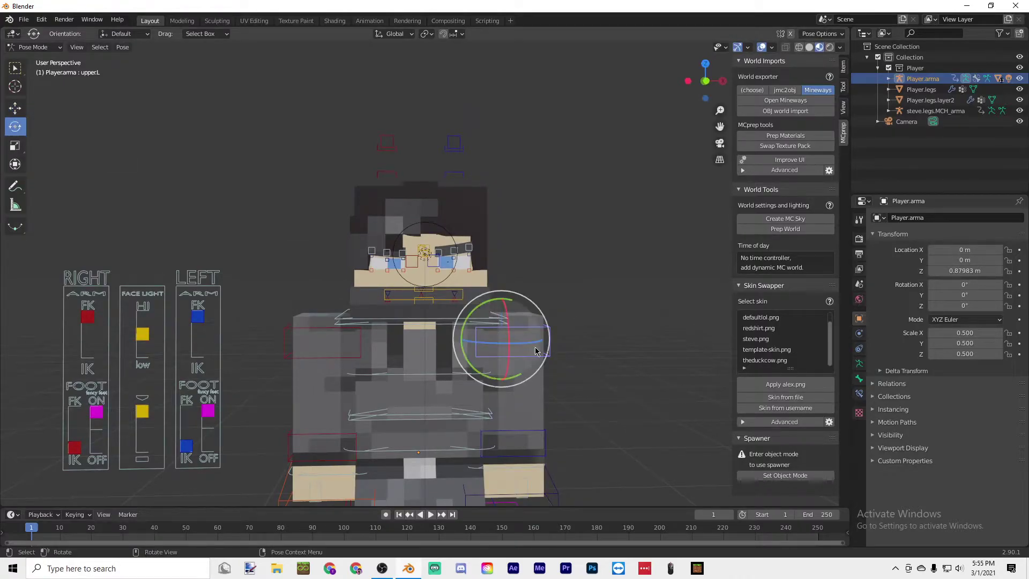
{"action": "left_click_drag", "start_coordinate": [528, 343], "coordinate": [600, 259]}
{"action": "key", "text": "Escape"}
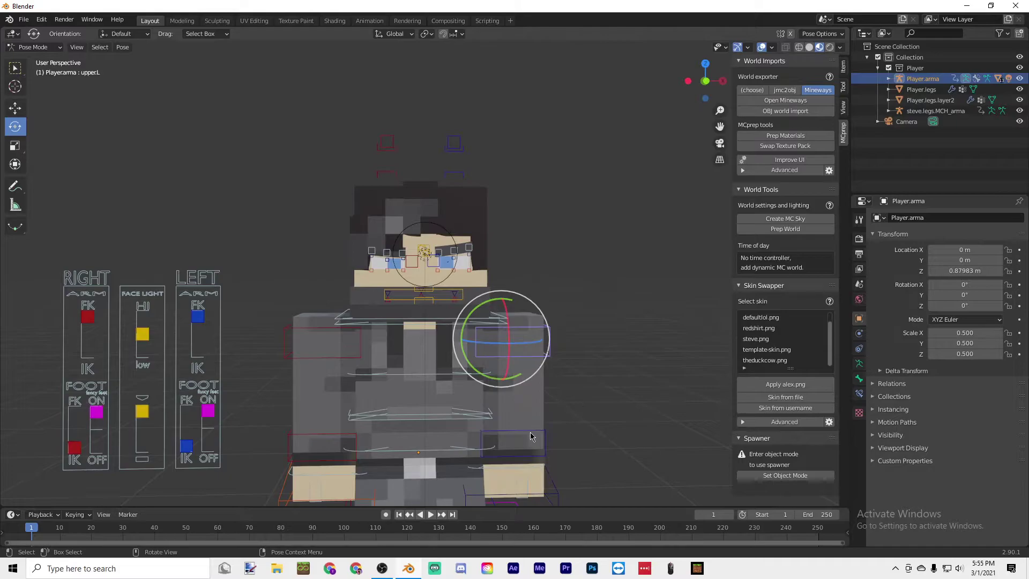
{"action": "left_click", "coordinate": [531, 436]}
{"action": "left_click_drag", "start_coordinate": [503, 370], "coordinate": [509, 347]}
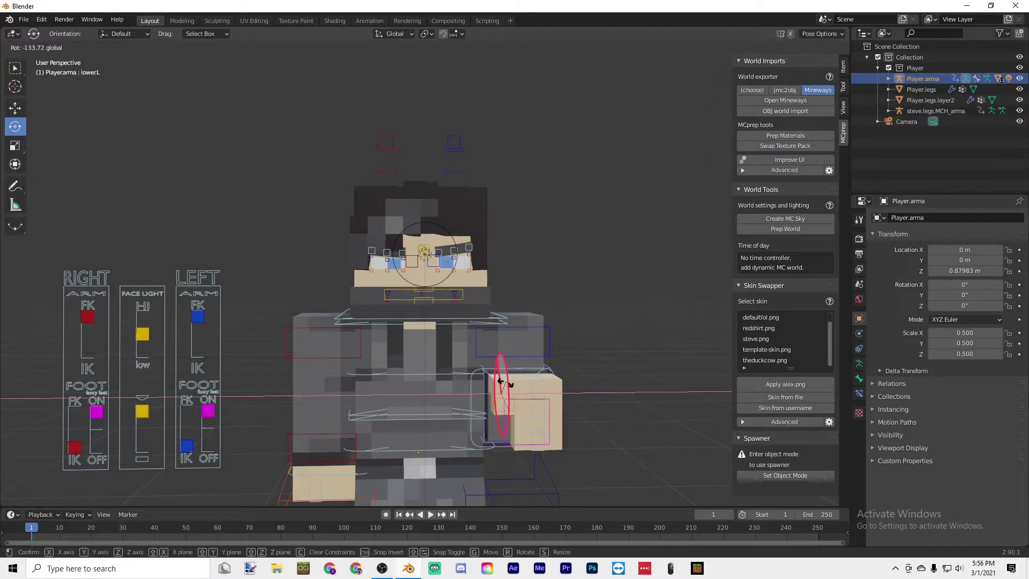
{"action": "left_click_drag", "start_coordinate": [504, 382], "coordinate": [507, 394]}
{"action": "middle_click_drag", "start_coordinate": [614, 416], "coordinate": [499, 278]}
{"action": "scroll", "coordinate": [628, 311], "scroll_direction": "up", "scroll_amount": 5}
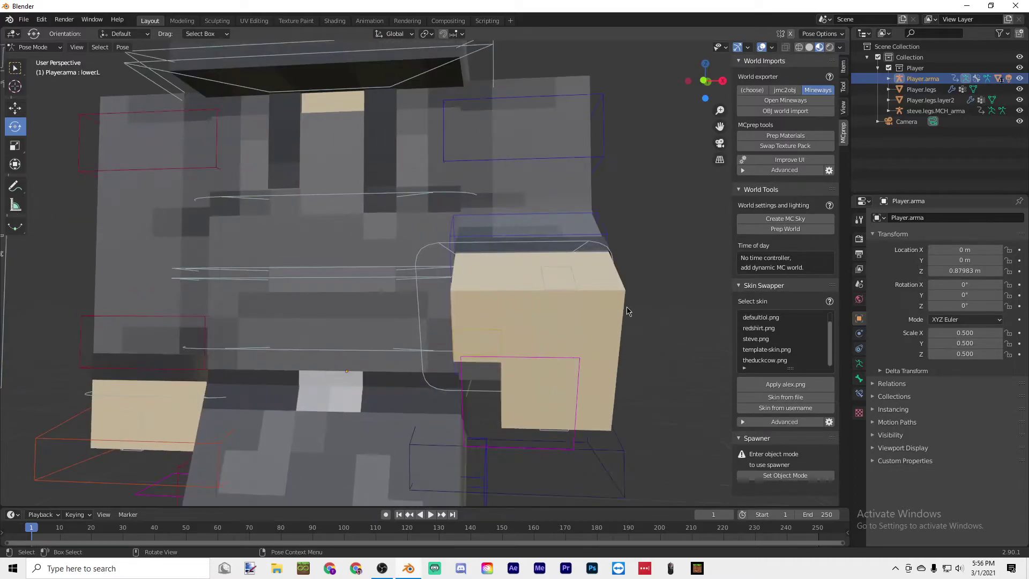
{"action": "middle_click_drag", "start_coordinate": [628, 311], "coordinate": [468, 286]}
Curl the left hand by rotating finger bones f2.L and f1.L
{"action": "left_click", "coordinate": [471, 289]}
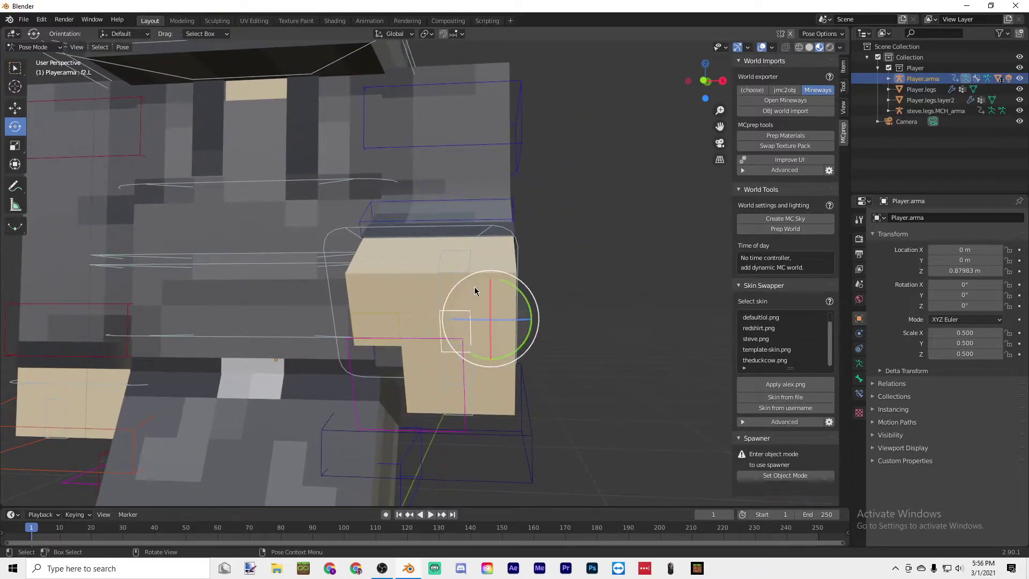
{"action": "left_click_drag", "start_coordinate": [484, 321], "coordinate": [510, 320]}
{"action": "left_click_drag", "start_coordinate": [569, 292], "coordinate": [567, 290]}
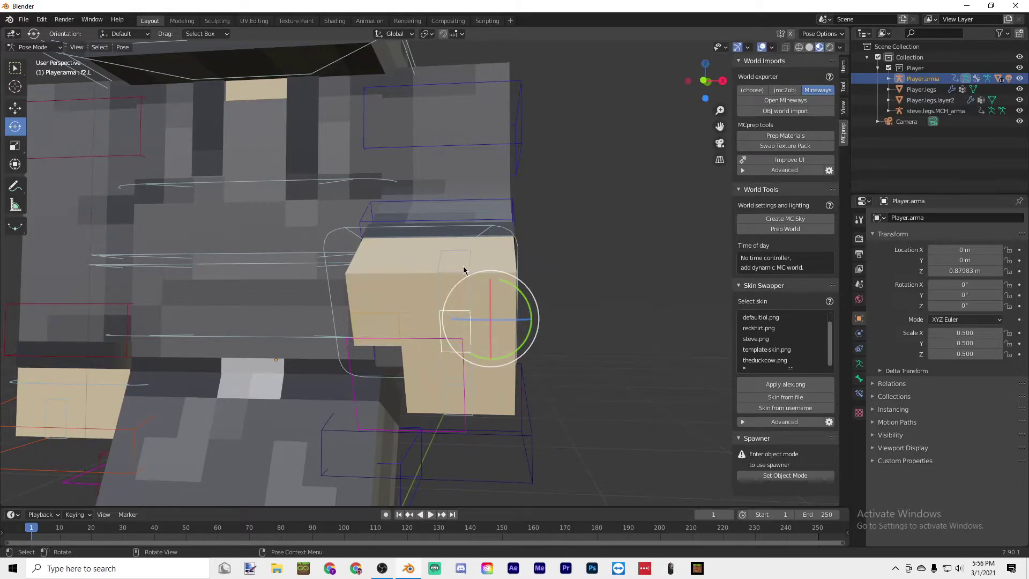
{"action": "left_click", "coordinate": [478, 275]}
{"action": "left_click_drag", "start_coordinate": [485, 284], "coordinate": [498, 267]}
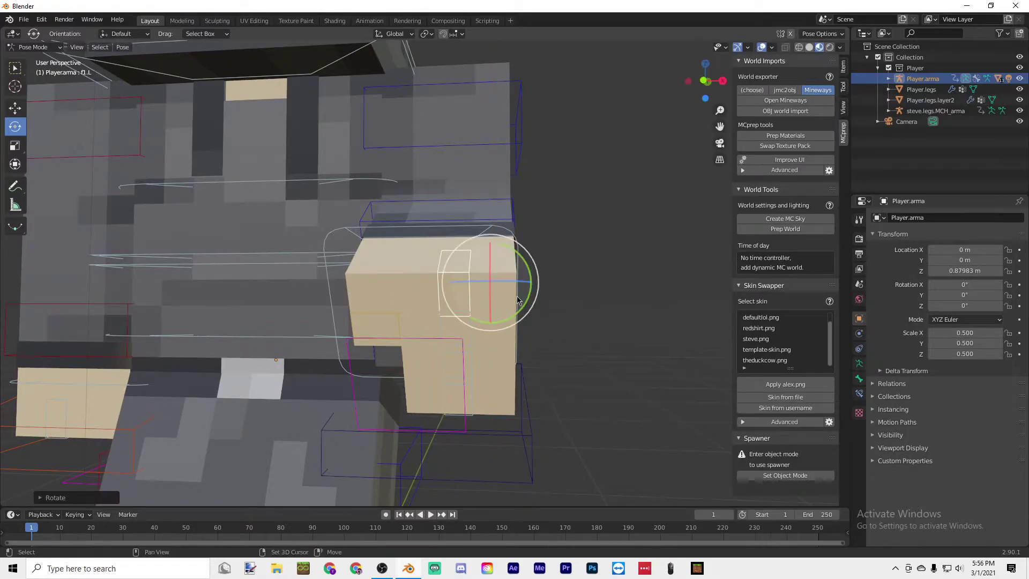
{"action": "middle_click_drag", "start_coordinate": [437, 260], "coordinate": [385, 199], "text": "shift"}
{"action": "scroll", "coordinate": [384, 198], "scroll_direction": "down", "scroll_amount": 6}
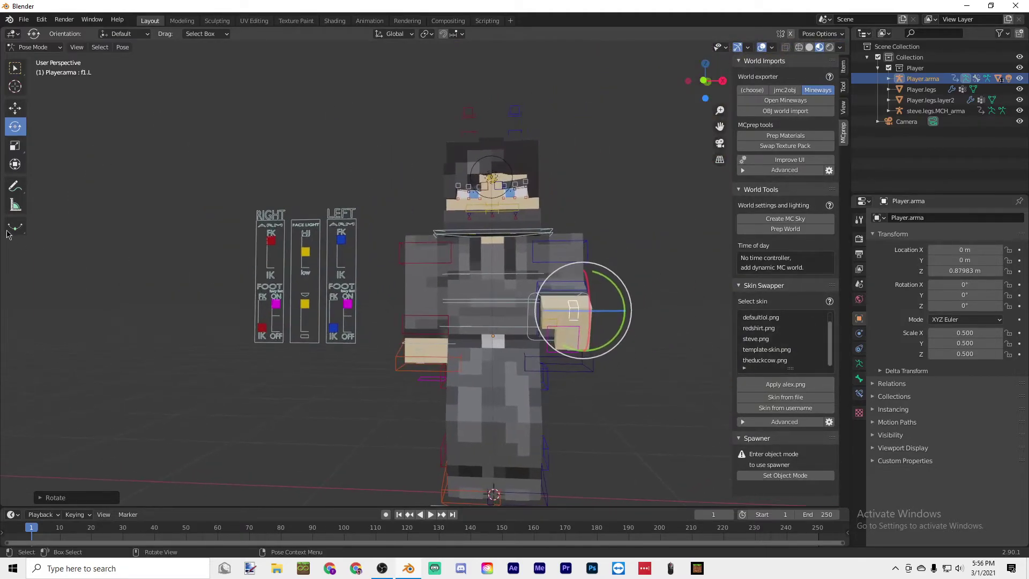
{"action": "left_click", "coordinate": [15, 110]}
{"action": "left_click", "coordinate": [335, 241]}
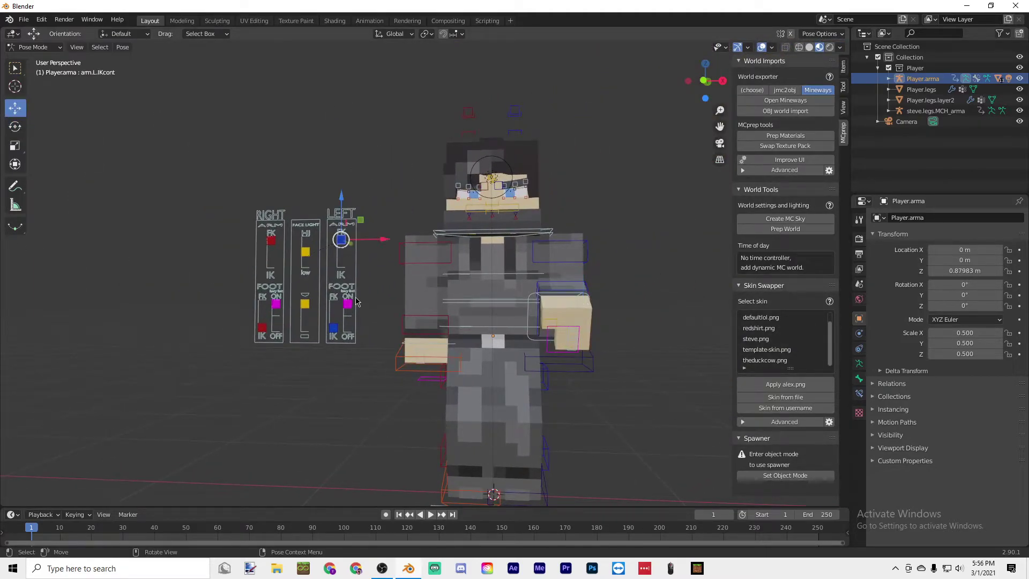
{"action": "left_click", "coordinate": [347, 304]}
{"action": "left_click_drag", "start_coordinate": [352, 261], "coordinate": [325, 254]}
{"action": "left_click", "coordinate": [333, 328]}
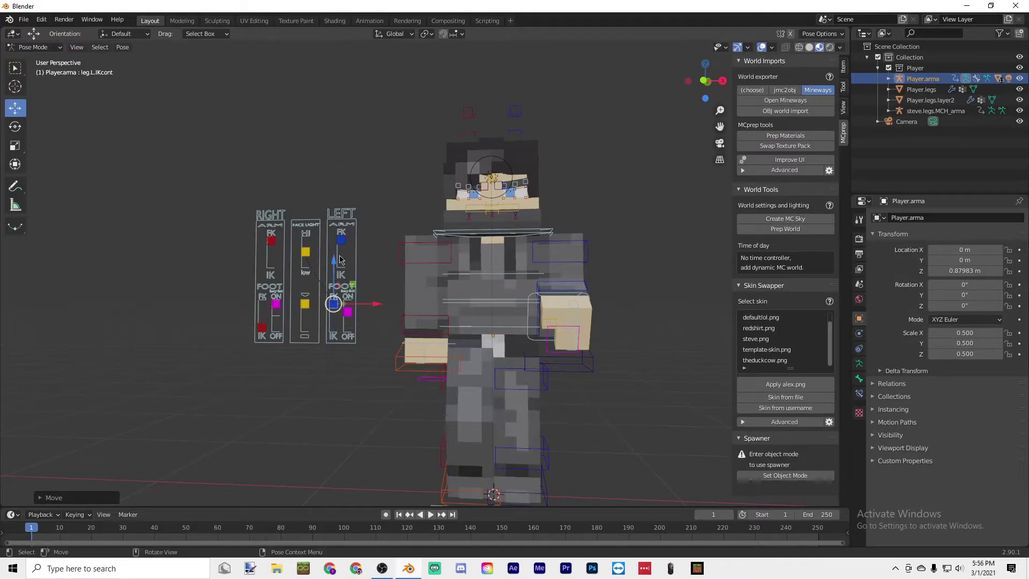
{"action": "scroll", "coordinate": [578, 277], "scroll_direction": "down", "scroll_amount": 5}
{"action": "scroll", "coordinate": [560, 268], "scroll_direction": "up", "scroll_amount": 2}
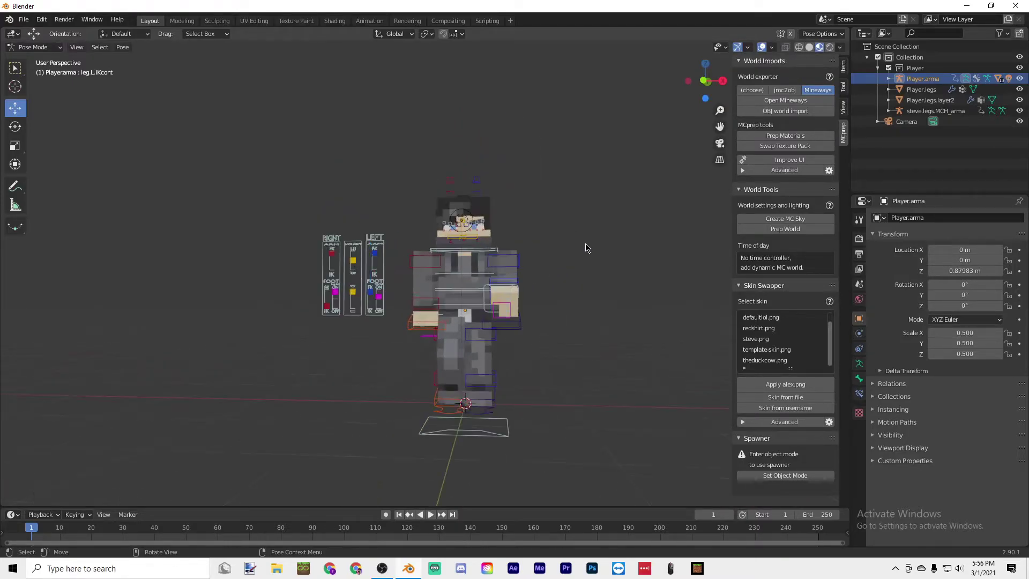
{"action": "middle_click_drag", "start_coordinate": [586, 248], "coordinate": [545, 260]}
{"action": "scroll", "coordinate": [579, 212], "scroll_direction": "up", "scroll_amount": 4}
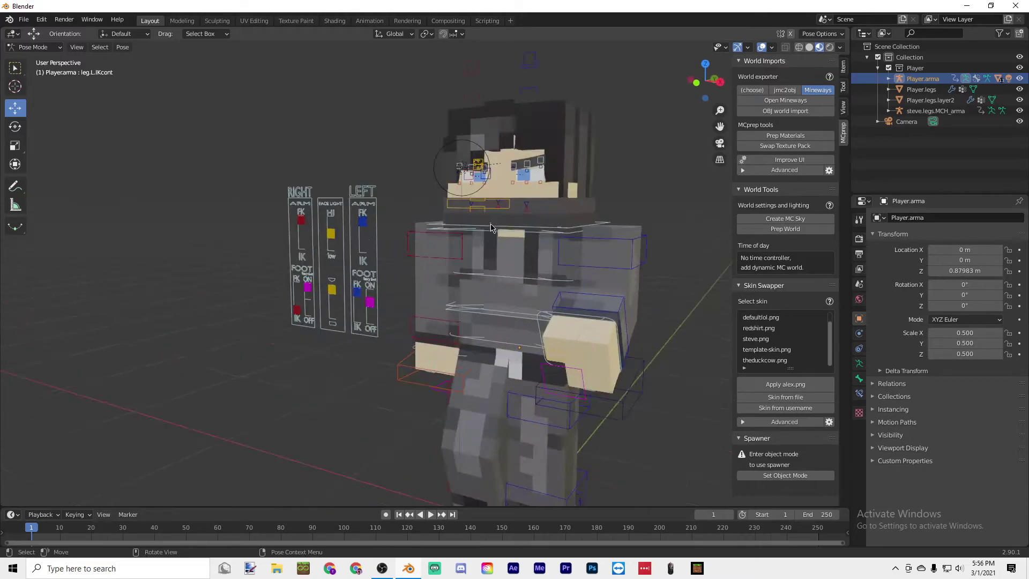
{"action": "mouse_move", "coordinate": [563, 212]}
{"action": "middle_mouse_down"}
{"action": "mouse_move", "coordinate": [509, 218]}
{"action": "mouse_move", "coordinate": [554, 209]}
{"action": "middle_mouse_up"}
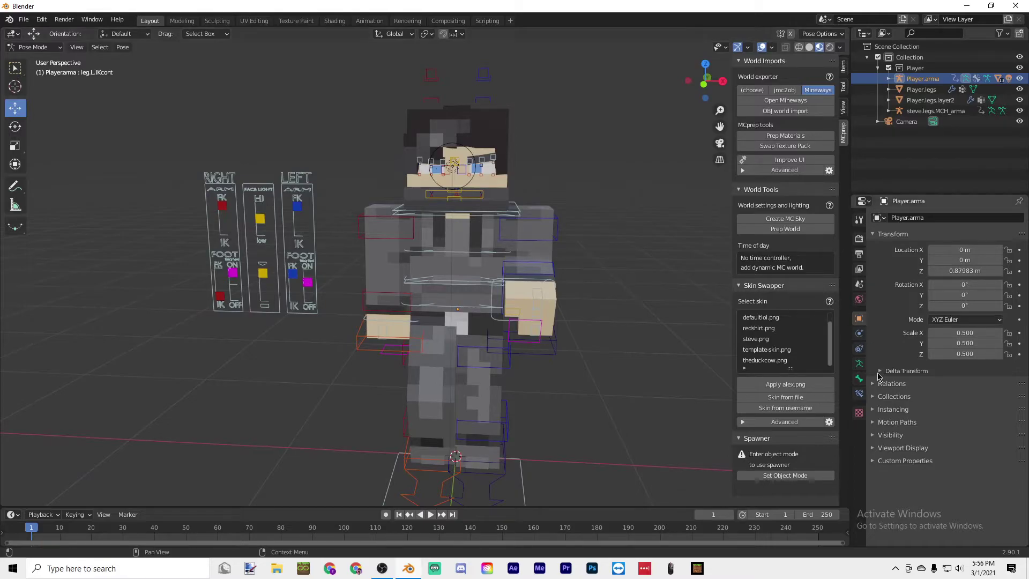
Turn on Film Transparent in the Eevee render settings for a see-through background
{"action": "left_click", "coordinate": [860, 240]}
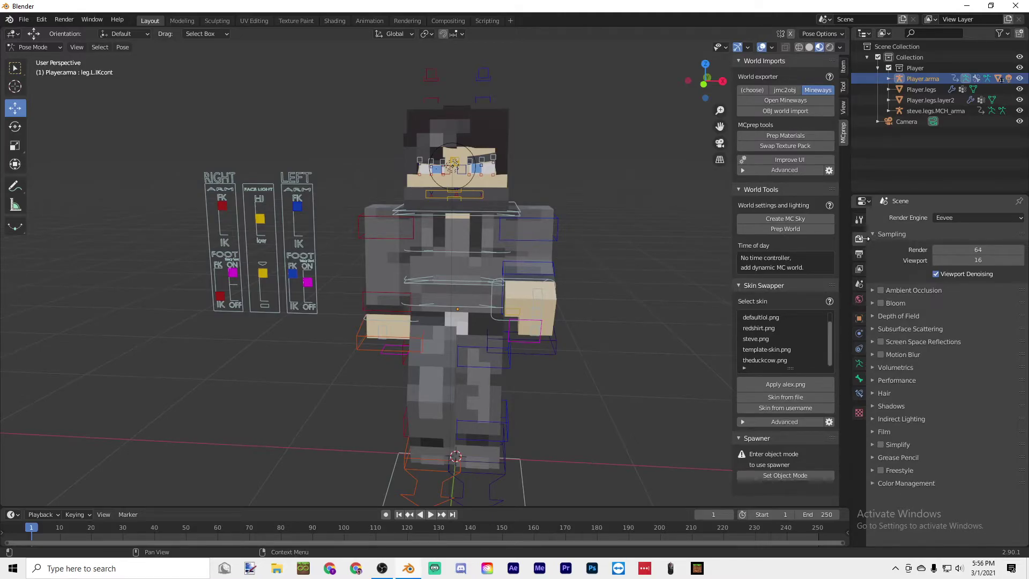
{"action": "left_click", "coordinate": [874, 434]}
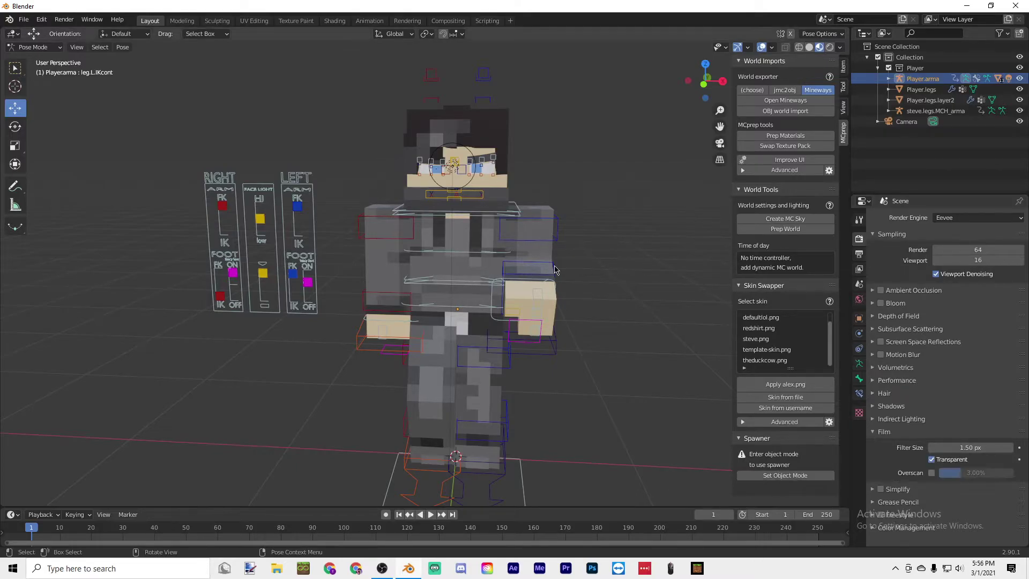
{"action": "middle_click_drag", "start_coordinate": [558, 270], "coordinate": [604, 269]}
Lock the camera to the view and frame the character from the front with a level floor
{"action": "key", "text": "KP_0"}
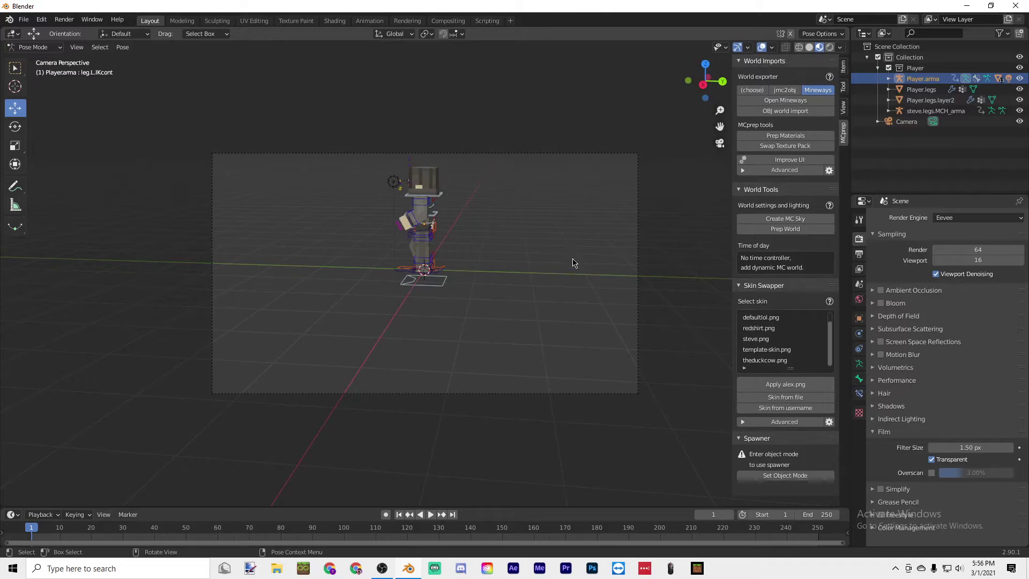
{"action": "left_click", "coordinate": [843, 109]}
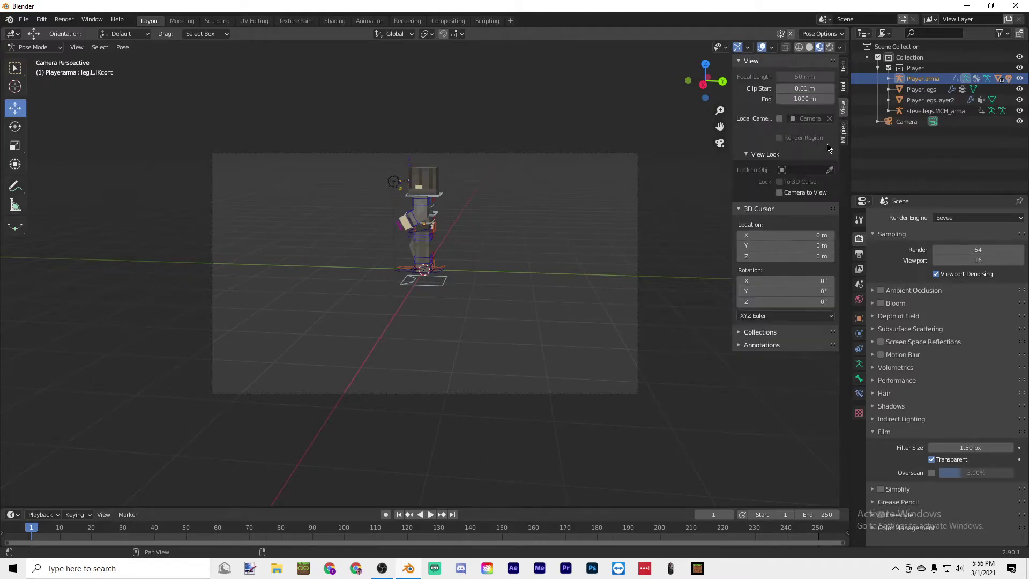
{"action": "left_click", "coordinate": [780, 192]}
{"action": "middle_click_drag", "start_coordinate": [365, 216], "coordinate": [498, 202]}
{"action": "scroll", "coordinate": [498, 202], "scroll_direction": "up", "scroll_amount": 5}
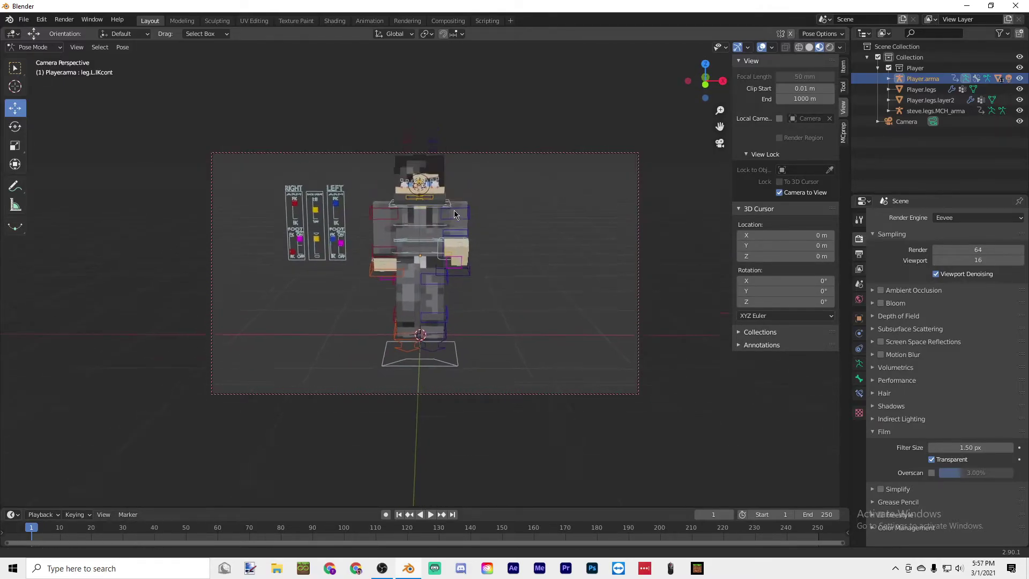
{"action": "scroll", "coordinate": [454, 214], "scroll_direction": "down", "scroll_amount": 4}
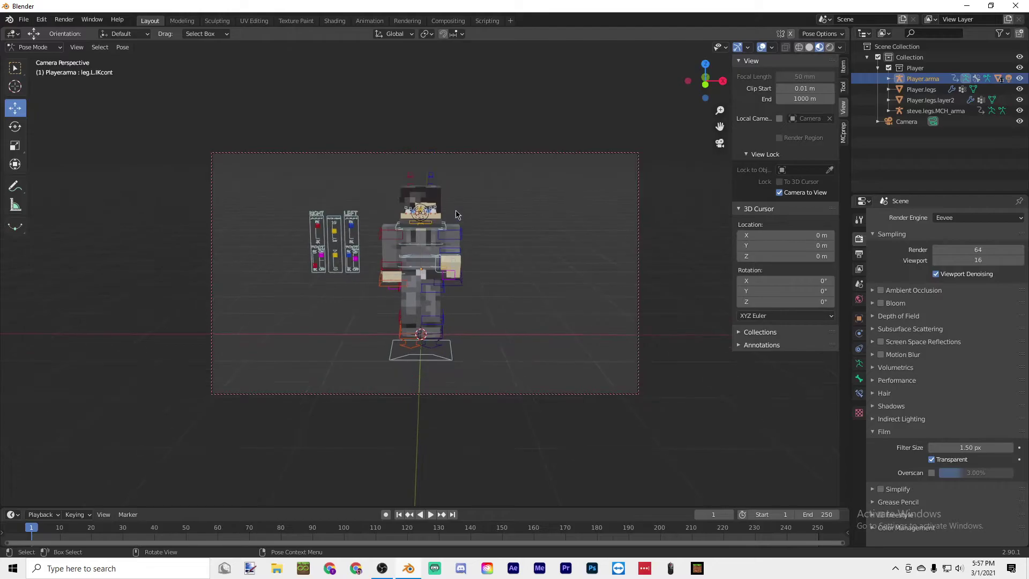
{"action": "mouse_move", "coordinate": [456, 202]}
{"action": "middle_mouse_down"}
{"action": "mouse_move", "coordinate": [456, 187]}
{"action": "mouse_move", "coordinate": [458, 203]}
{"action": "mouse_move", "coordinate": [444, 212]}
{"action": "middle_mouse_up"}
Return the rig to Object Mode, leave camera view and orbit to an angled overhead view
{"action": "key", "text": "ctrl+Tab"}
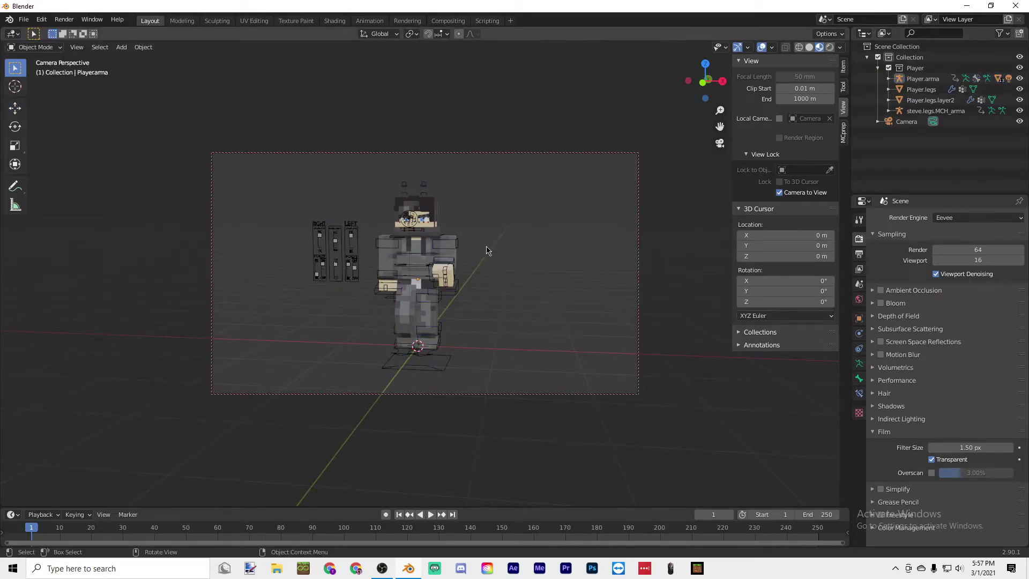
{"action": "middle_click_drag", "start_coordinate": [486, 250], "coordinate": [509, 244], "text": "shift"}
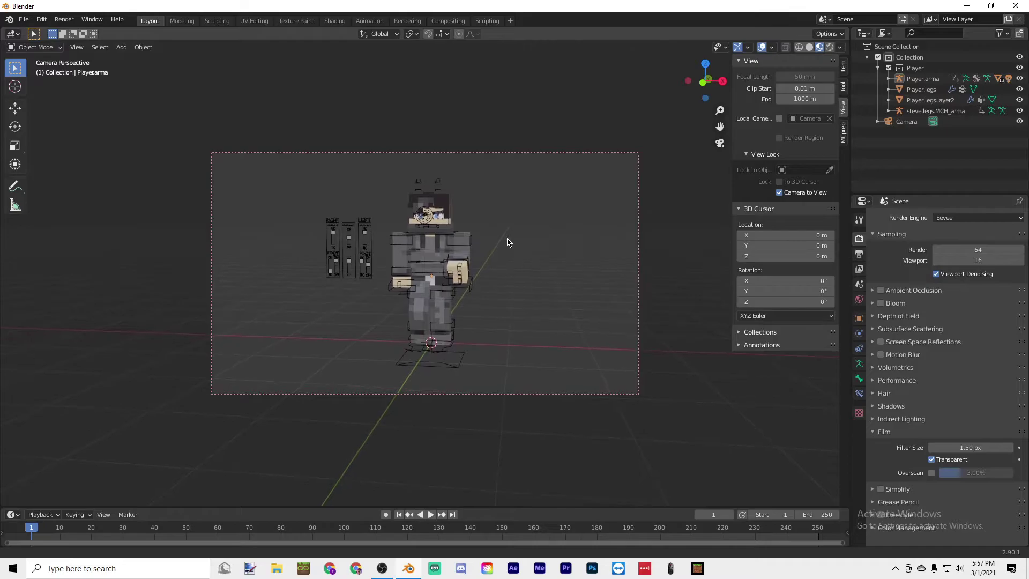
{"action": "key", "text": "KP_0"}
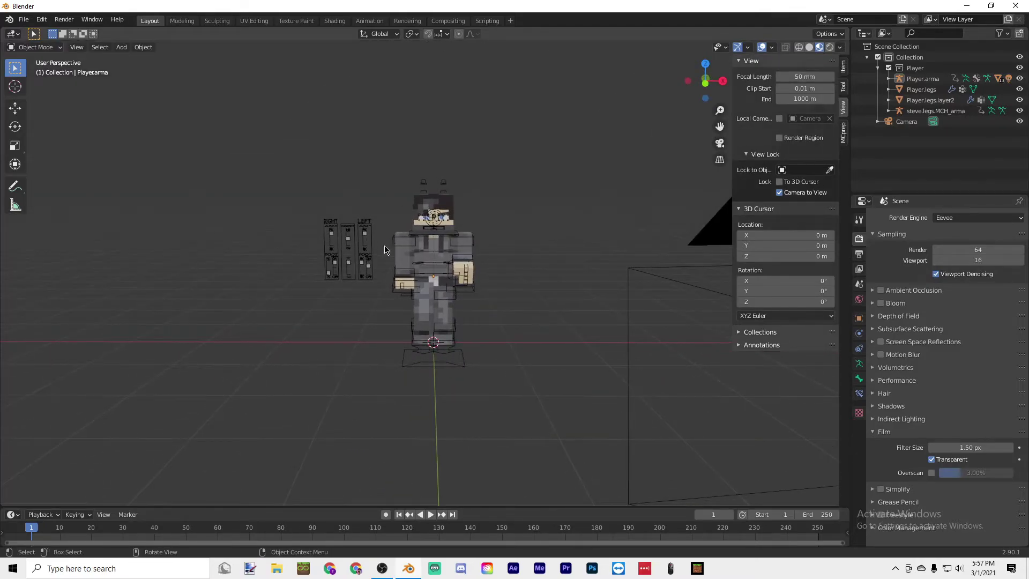
{"action": "middle_click_drag", "start_coordinate": [385, 250], "coordinate": [528, 280]}
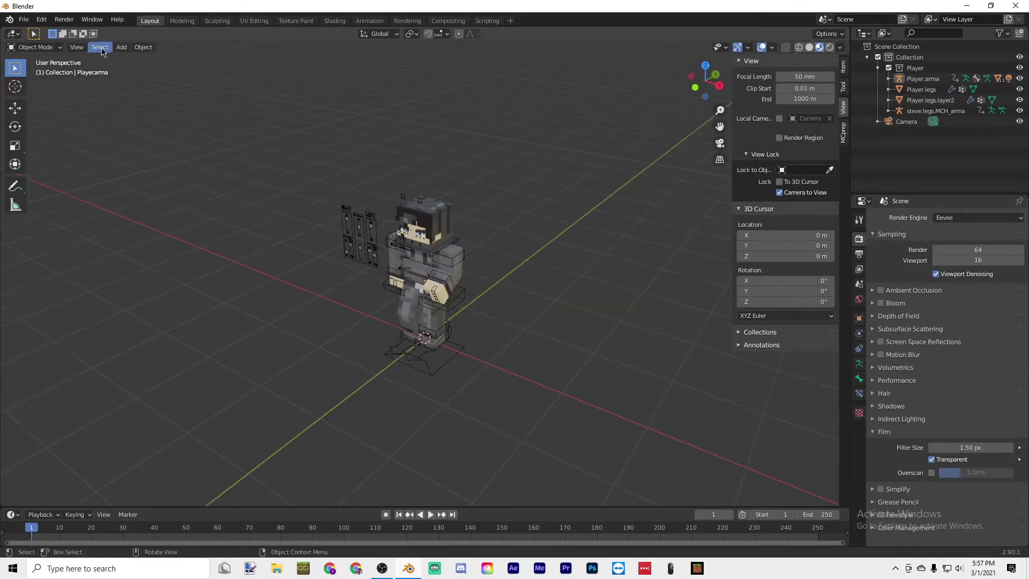
Add a plane mesh to the scene
{"action": "left_click", "coordinate": [136, 49]}
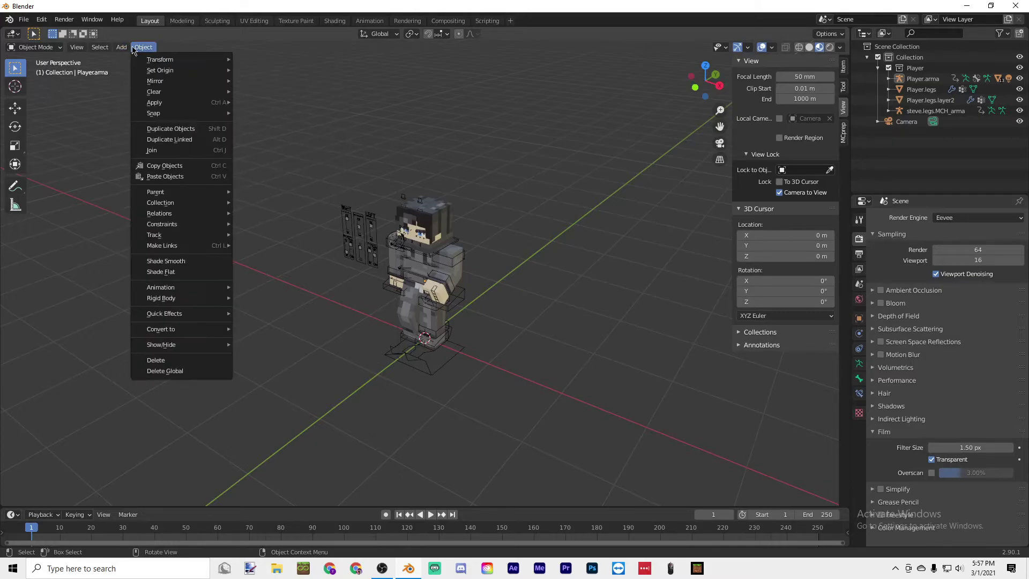
{"action": "mouse_move", "coordinate": [121, 47]}
{"action": "mouse_move", "coordinate": [156, 59]}
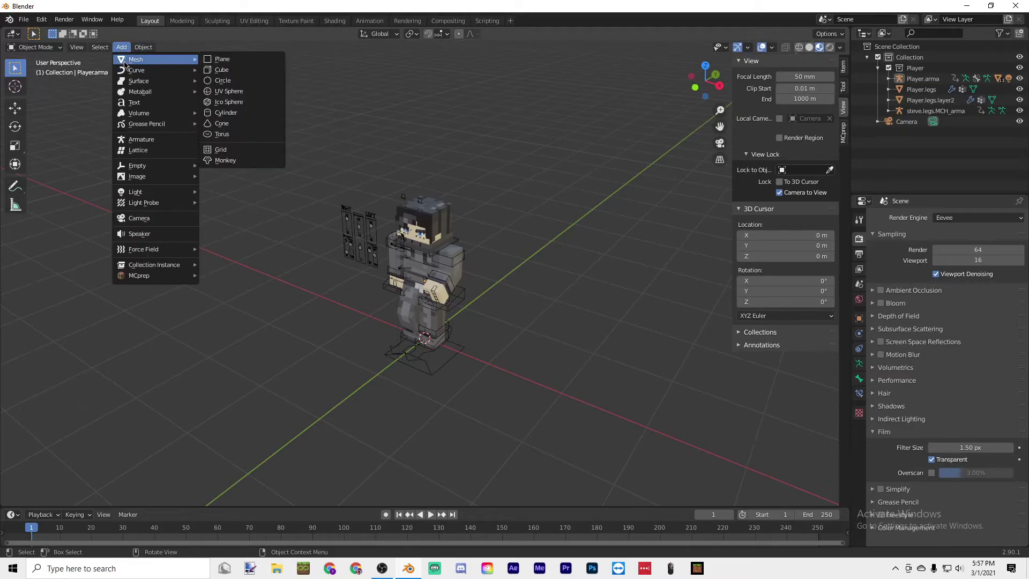
{"action": "left_click", "coordinate": [247, 60]}
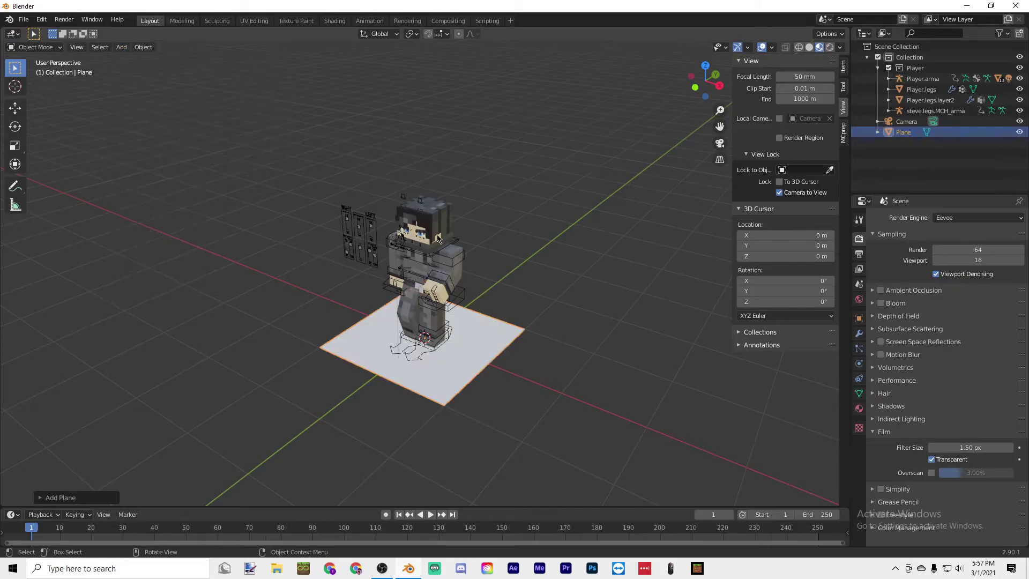
Give the plane a new material with an Emission shader at strength 100
{"action": "left_click", "coordinate": [859, 408]}
{"action": "left_click", "coordinate": [916, 261]}
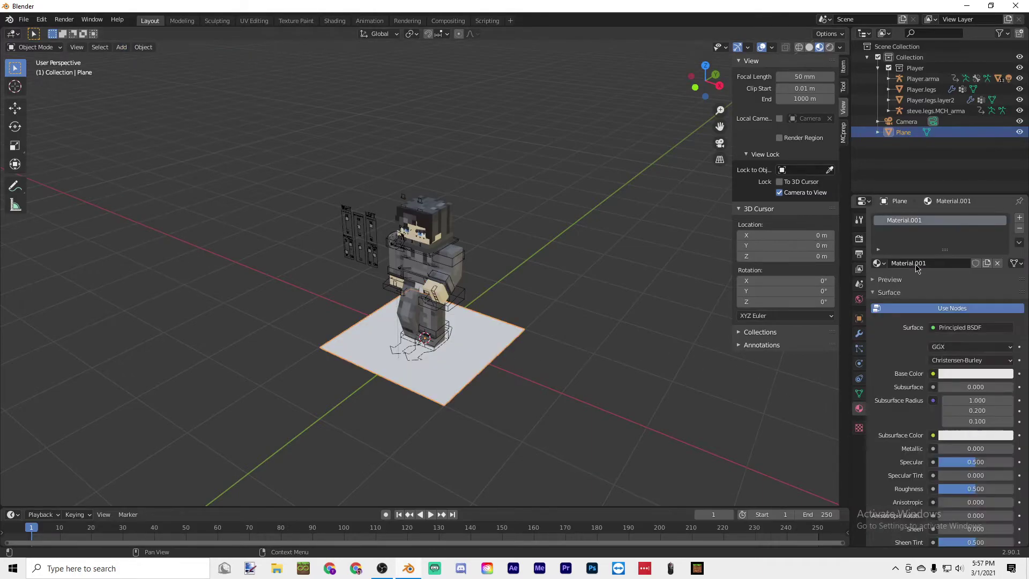
{"action": "left_click", "coordinate": [948, 328]}
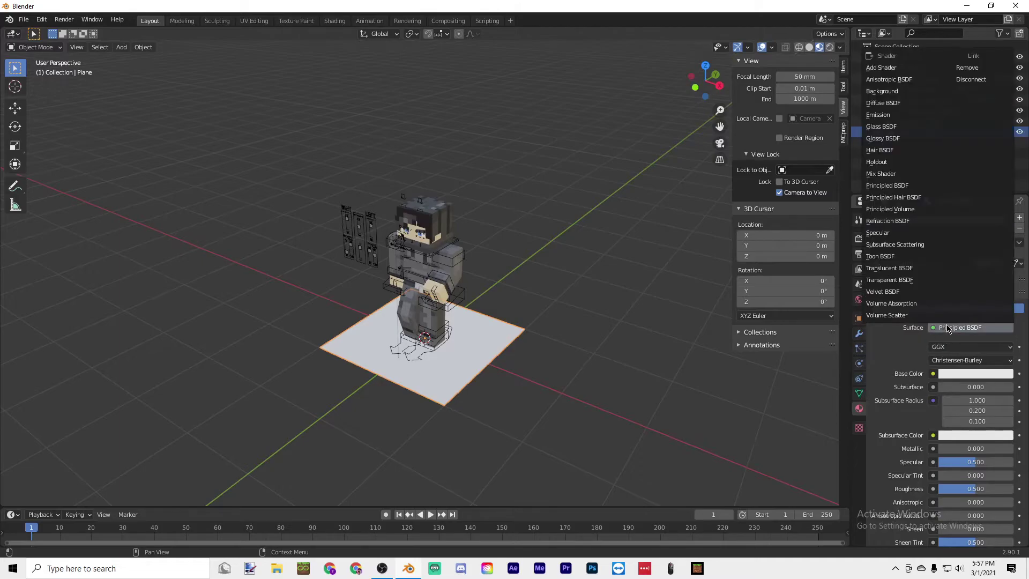
{"action": "left_click", "coordinate": [900, 116]}
{"action": "left_click", "coordinate": [976, 360]}
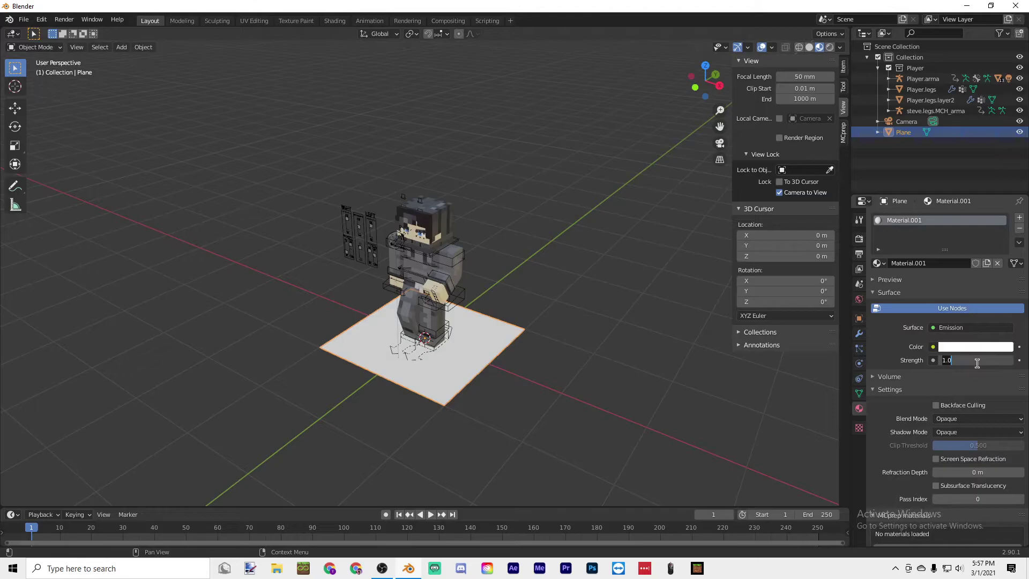
{"action": "type", "text": "100"}
{"action": "key", "text": "Return"}
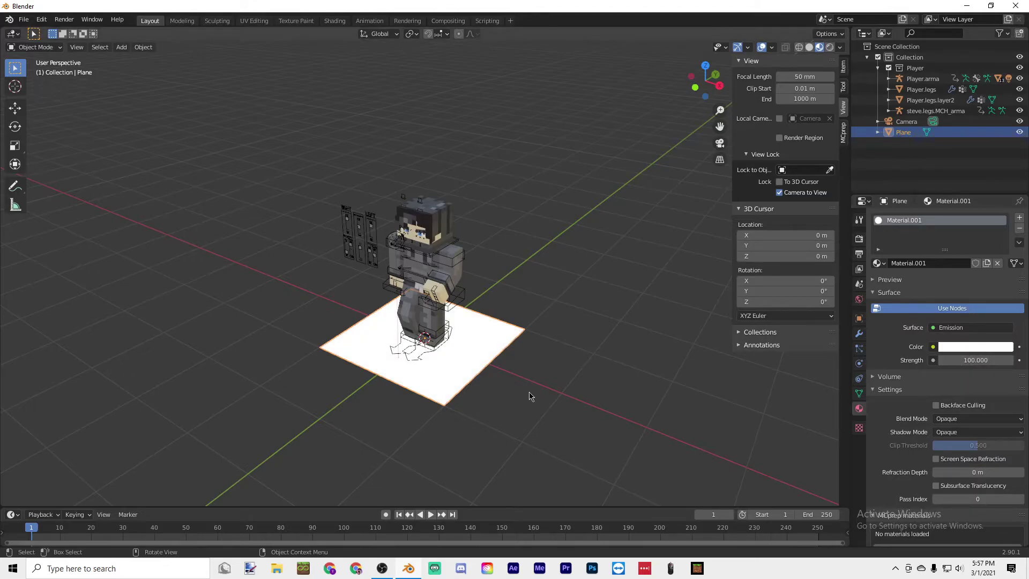
{"action": "left_click", "coordinate": [461, 358]}
Move the glowing plane down-left and tilt it by about -84 degrees
{"action": "left_click", "coordinate": [16, 109]}
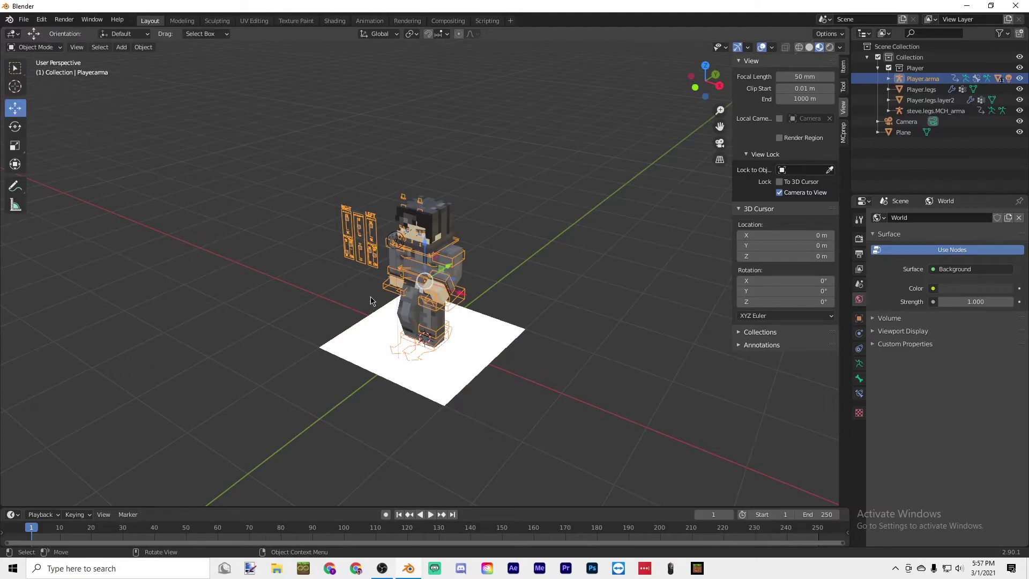
{"action": "left_click", "coordinate": [487, 355]}
{"action": "left_click_drag", "start_coordinate": [486, 355], "coordinate": [375, 433]}
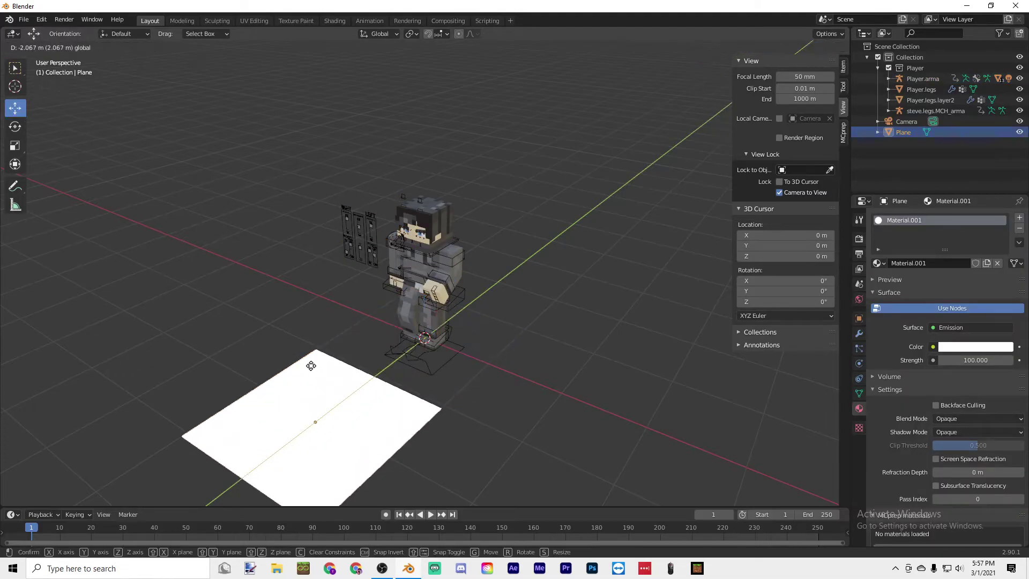
{"action": "left_click", "coordinate": [15, 127]}
{"action": "right_click", "coordinate": [407, 369]}
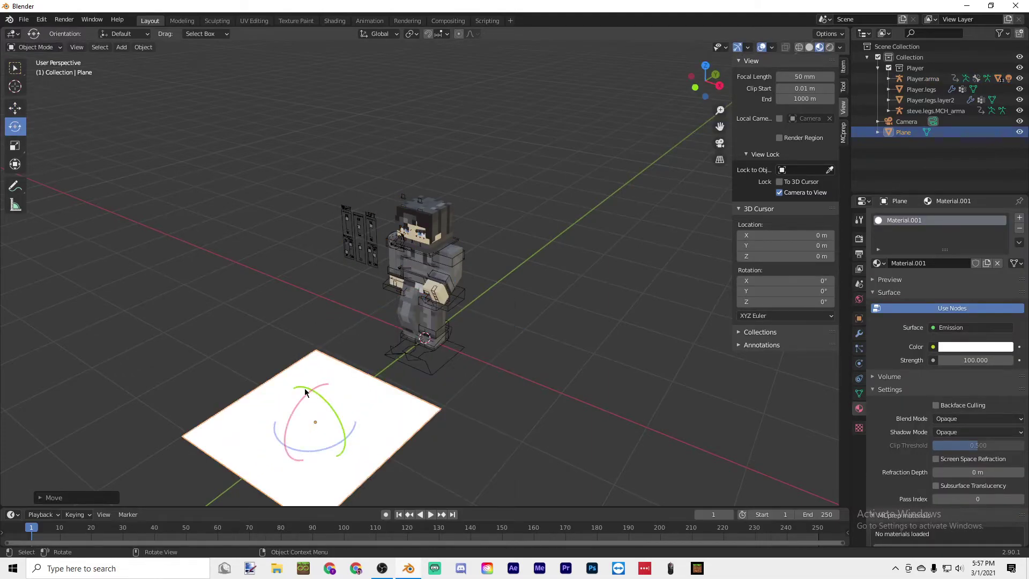
{"action": "left_click_drag", "start_coordinate": [323, 387], "coordinate": [272, 411]}
Slide the plane along Y toward the character, raise it on Z and tilt it around X
{"action": "left_click", "coordinate": [15, 108]}
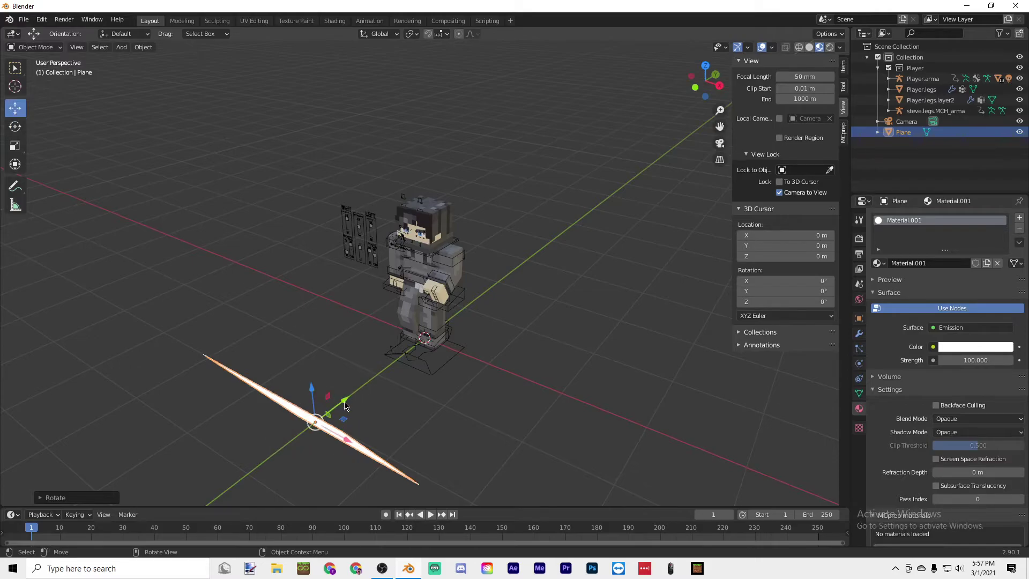
{"action": "left_click_drag", "start_coordinate": [345, 405], "coordinate": [609, 269]}
{"action": "left_click_drag", "start_coordinate": [530, 227], "coordinate": [480, 427]}
{"action": "scroll", "coordinate": [502, 292], "scroll_direction": "down", "scroll_amount": 5}
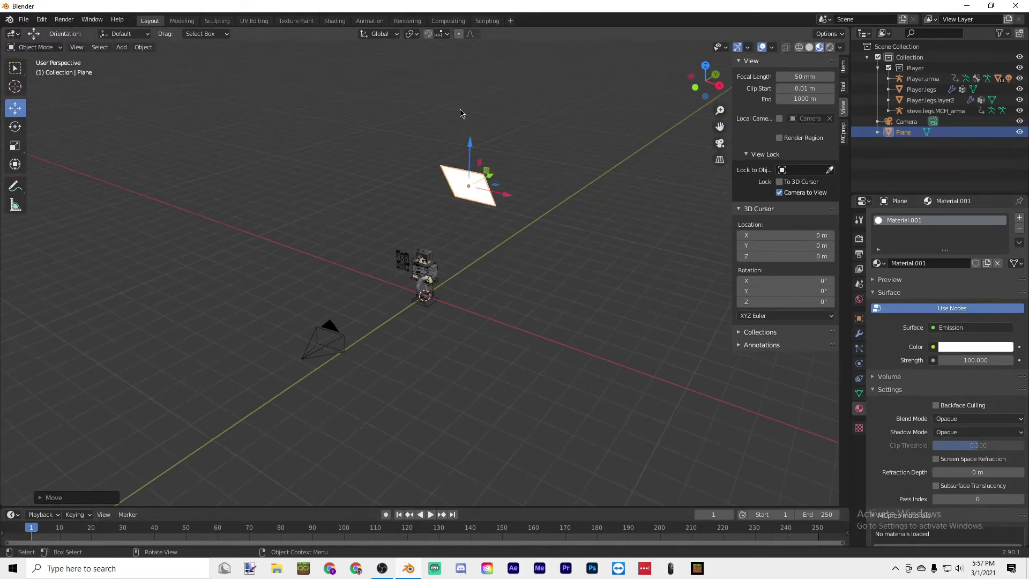
{"action": "left_click_drag", "start_coordinate": [472, 158], "coordinate": [553, 179]}
{"action": "left_click", "coordinate": [15, 127]}
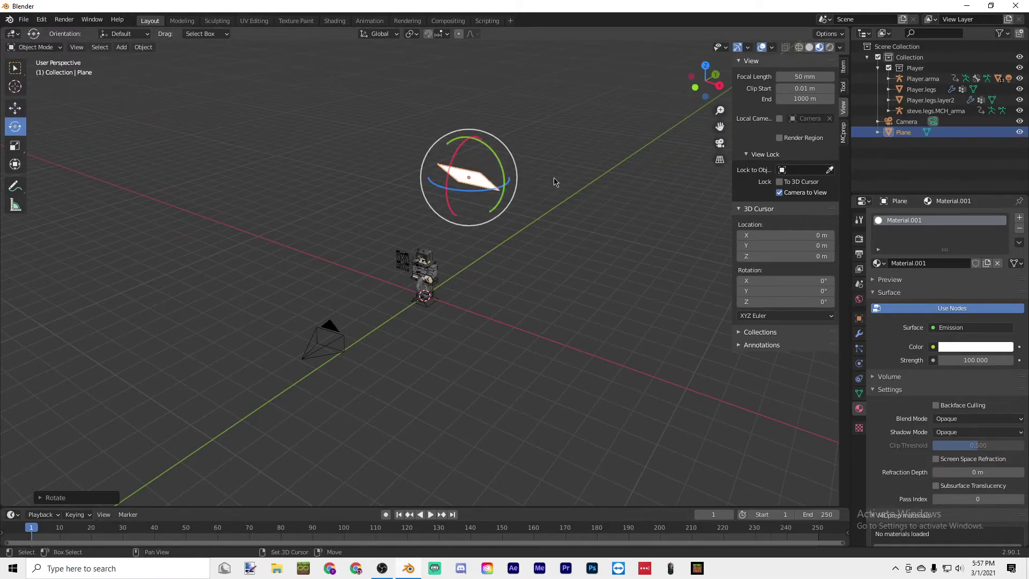
{"action": "middle_click_drag", "start_coordinate": [554, 179], "coordinate": [467, 168]}
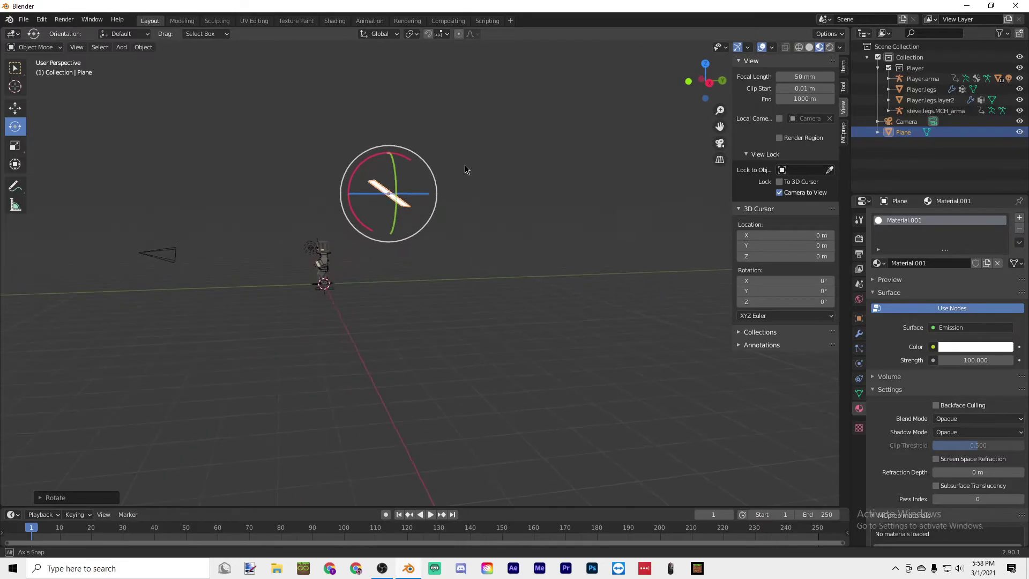
View the scene through the camera with Rendered viewport shading
{"action": "key", "text": "KP_0"}
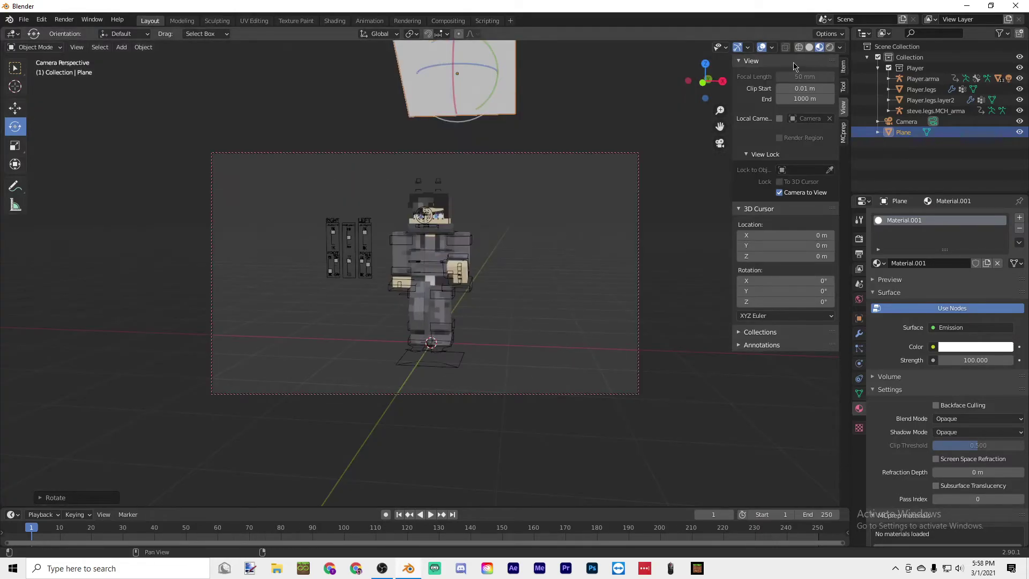
{"action": "left_click", "coordinate": [831, 48]}
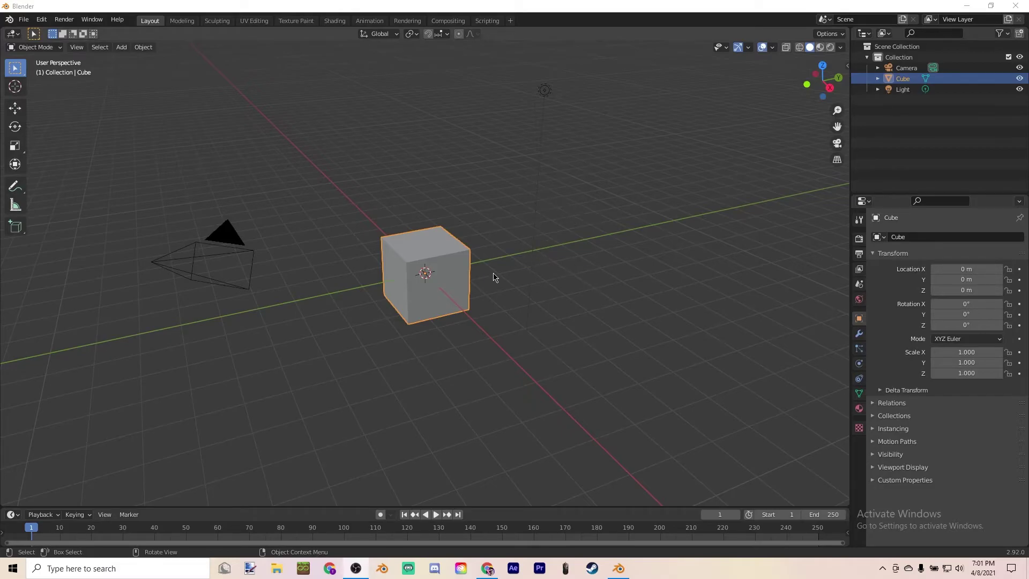
Delete the default cube and light, leaving only the camera
{"action": "key", "text": "Delete"}
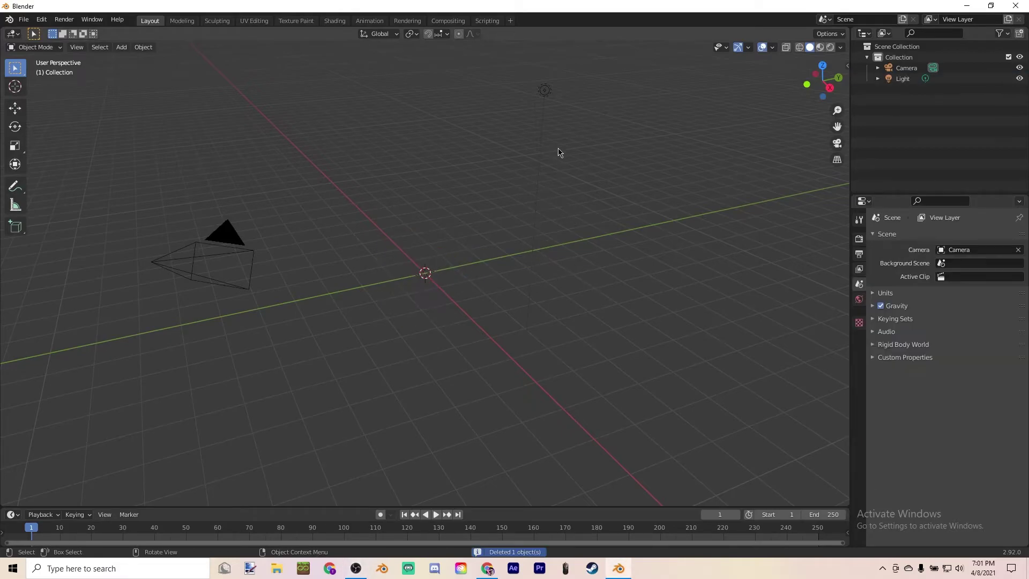
{"action": "left_click", "coordinate": [544, 91]}
{"action": "key", "text": "Delete"}
{"action": "middle_click_drag", "start_coordinate": [512, 292], "coordinate": [159, 107]}
Add an Area light to the scene at the origin
{"action": "left_click", "coordinate": [143, 48]}
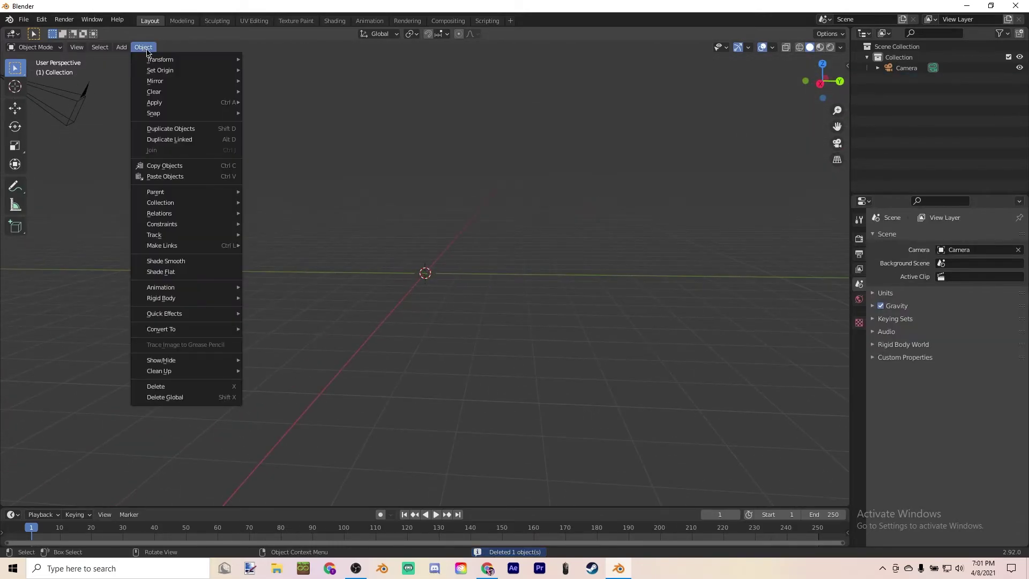
{"action": "mouse_move", "coordinate": [122, 47]}
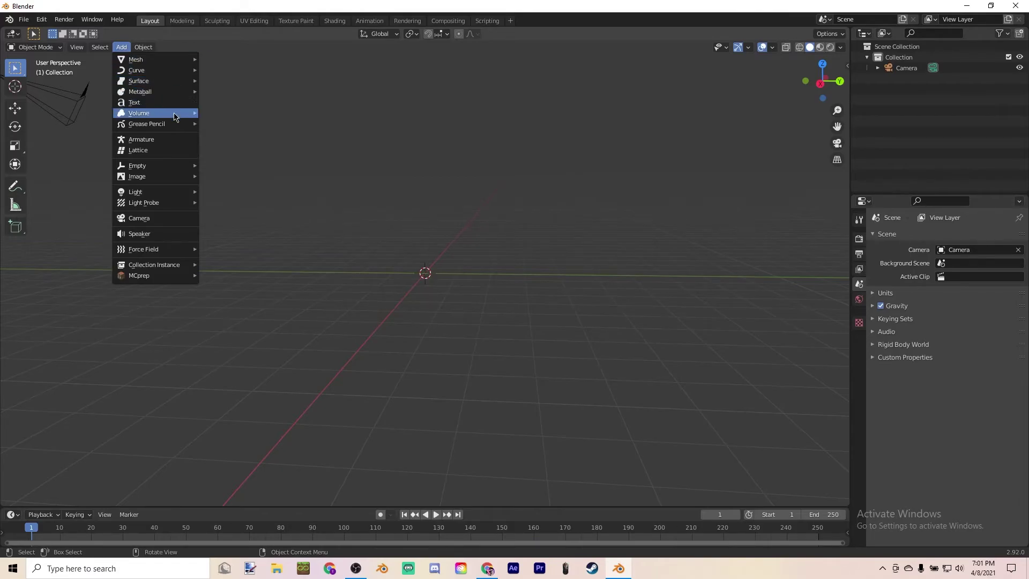
{"action": "mouse_move", "coordinate": [159, 194]}
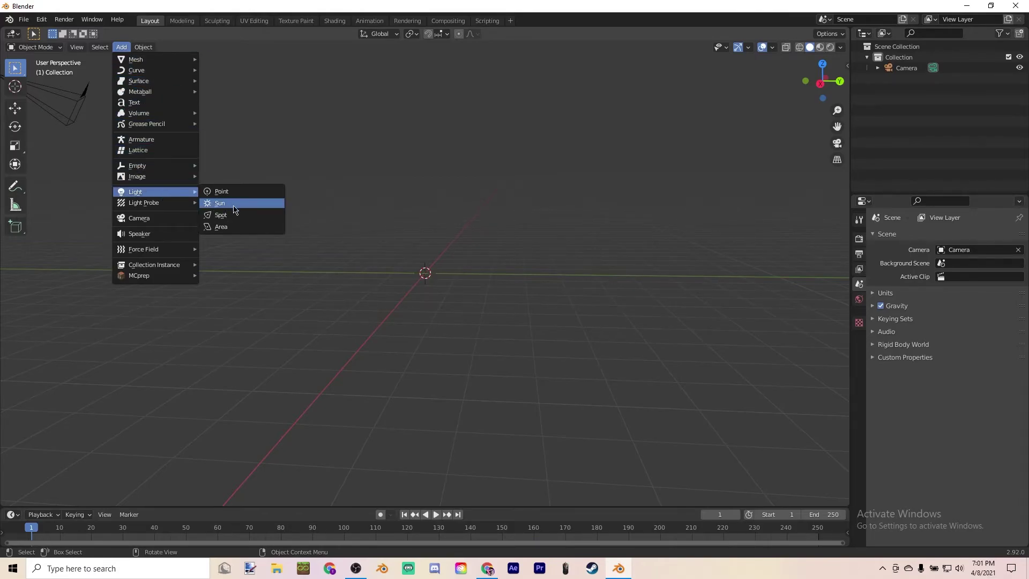
{"action": "left_click", "coordinate": [243, 224]}
Move the Area light to X 1.672 m and Z 1.3458 m, tilted -133° on Y
{"action": "middle_click_drag", "start_coordinate": [397, 252], "coordinate": [466, 332]}
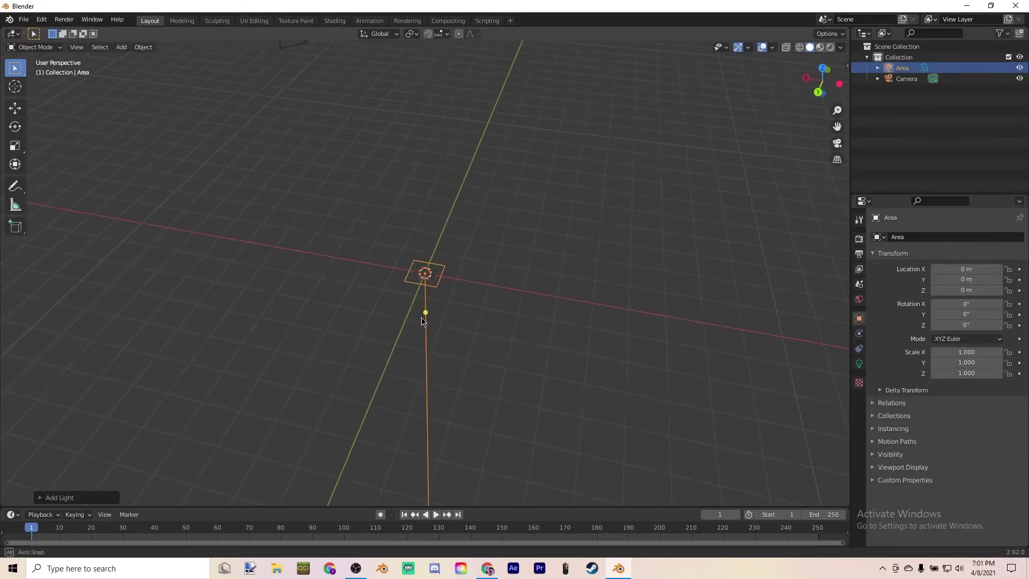
{"action": "left_click", "coordinate": [14, 115]}
{"action": "left_click_drag", "start_coordinate": [444, 273], "coordinate": [220, 294]}
{"action": "left_click", "coordinate": [14, 126]}
{"action": "left_click", "coordinate": [14, 108]}
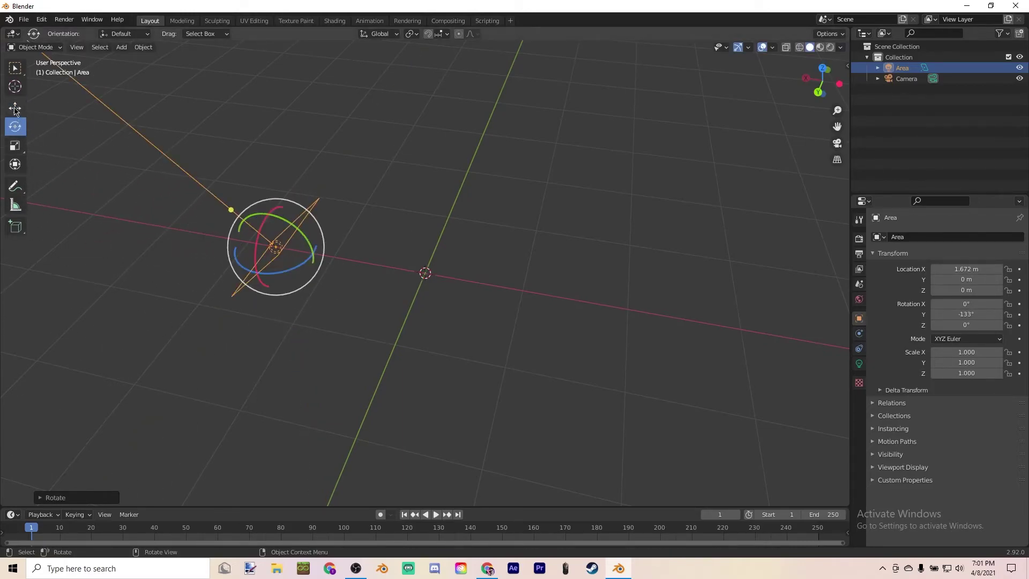
{"action": "left_click_drag", "start_coordinate": [272, 213], "coordinate": [247, 88]}
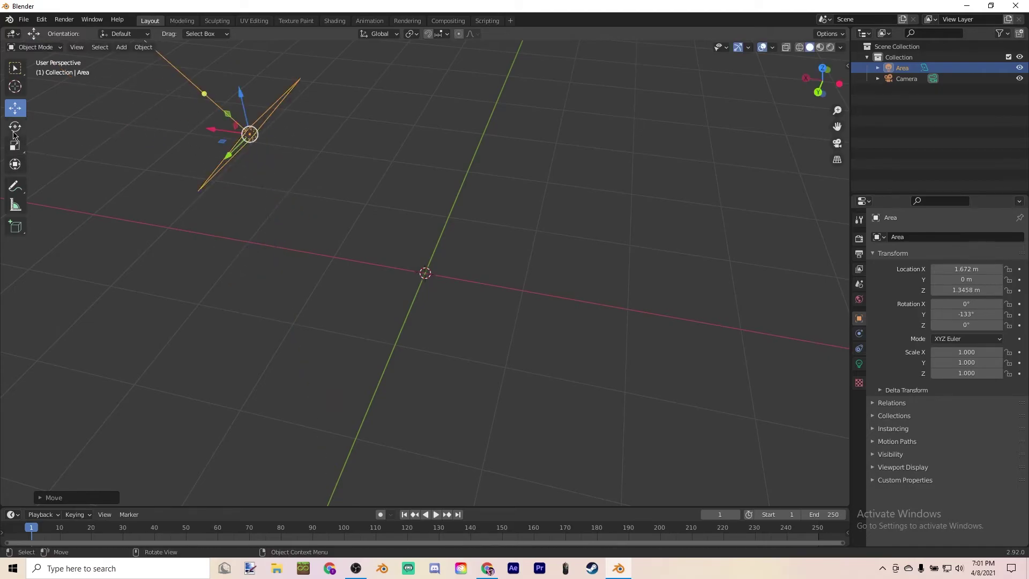
{"action": "left_click", "coordinate": [15, 164]}
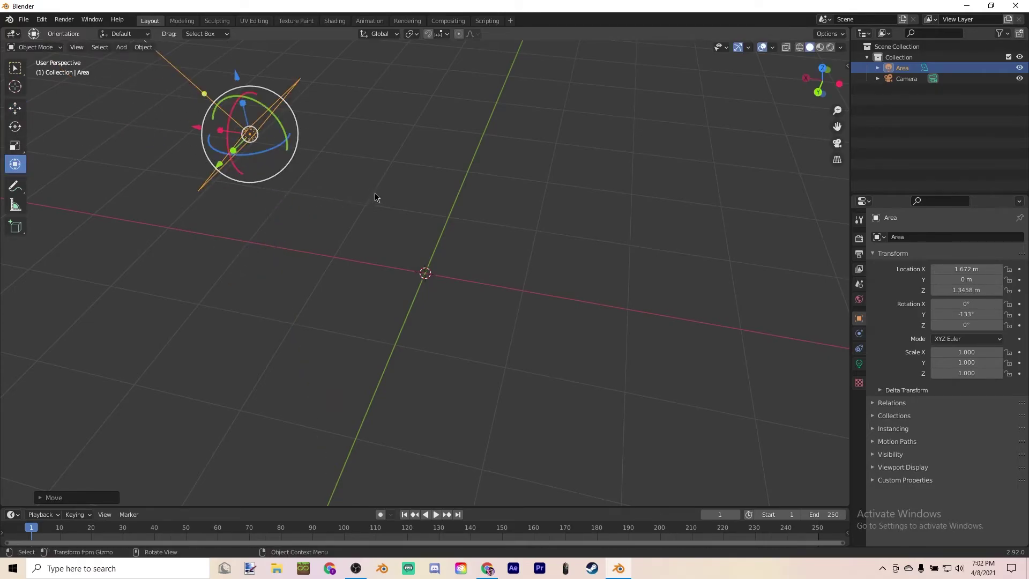
{"action": "middle_click_drag", "start_coordinate": [376, 198], "coordinate": [756, 308]}
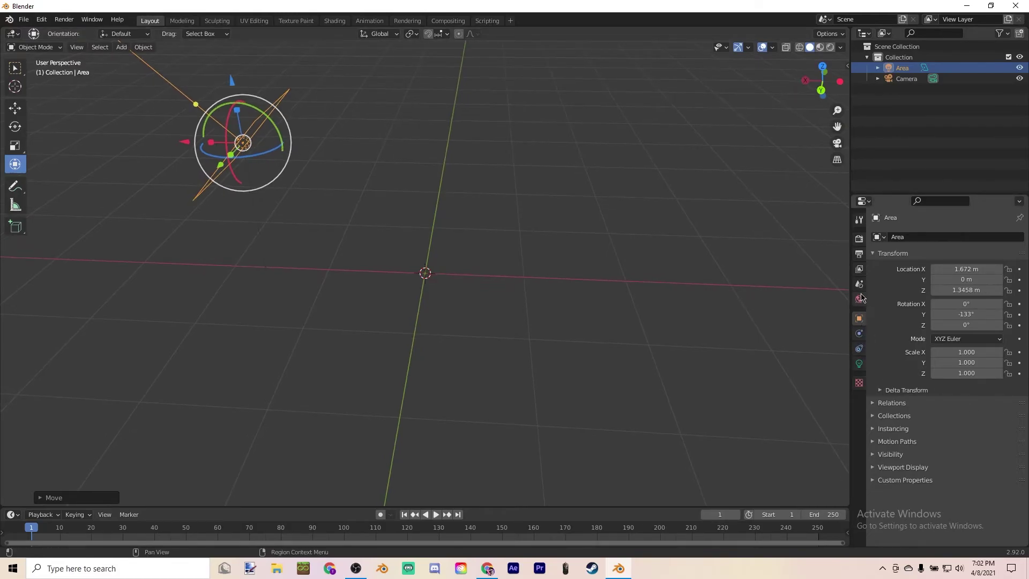
In the light properties, raise the Area light's Power from 10 W to 30.8 W
{"action": "left_click", "coordinate": [860, 364]}
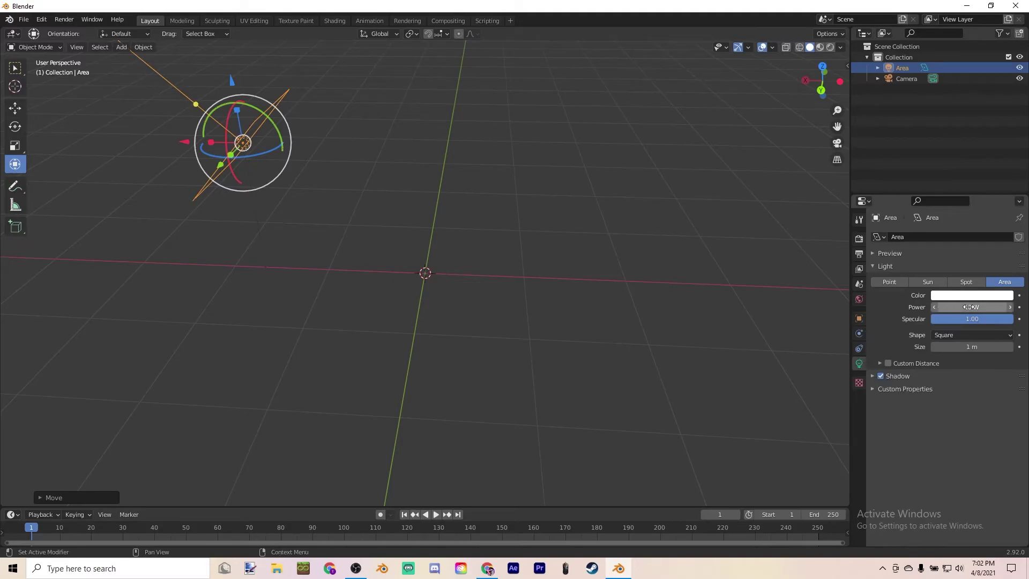
{"action": "left_click_drag", "start_coordinate": [969, 307], "coordinate": [973, 307]}
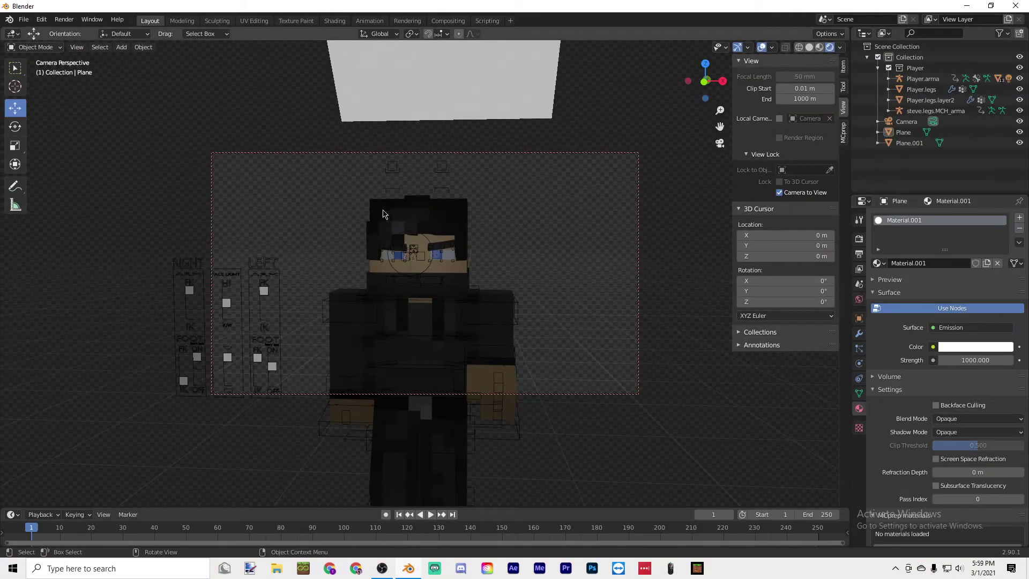
Check material preview, return to rendered shading, and nudge the camera framing slightly
{"action": "left_click", "coordinate": [820, 47]}
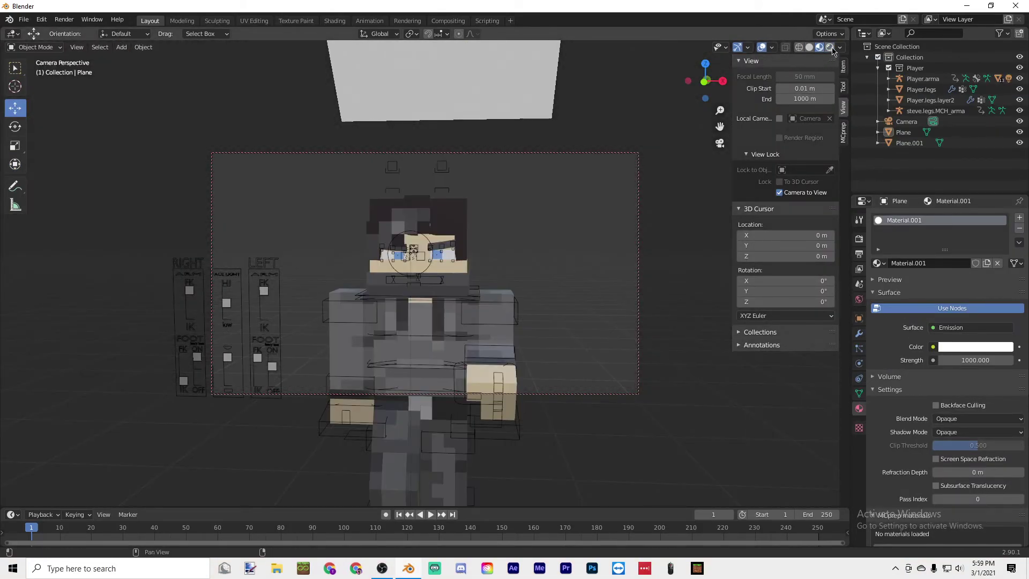
{"action": "left_click", "coordinate": [830, 47]}
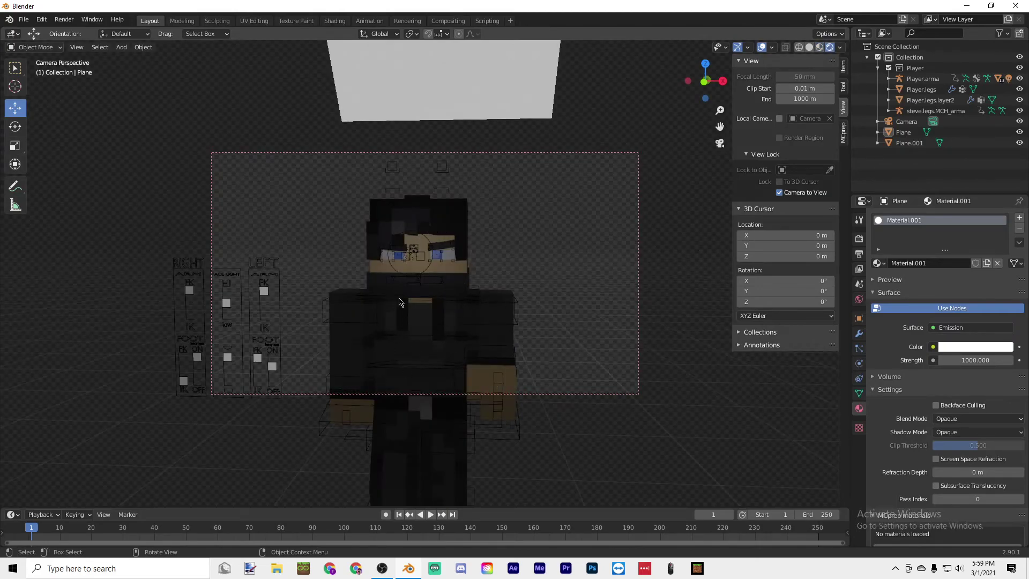
{"action": "middle_click_drag", "start_coordinate": [410, 298], "coordinate": [436, 305], "text": "shift"}
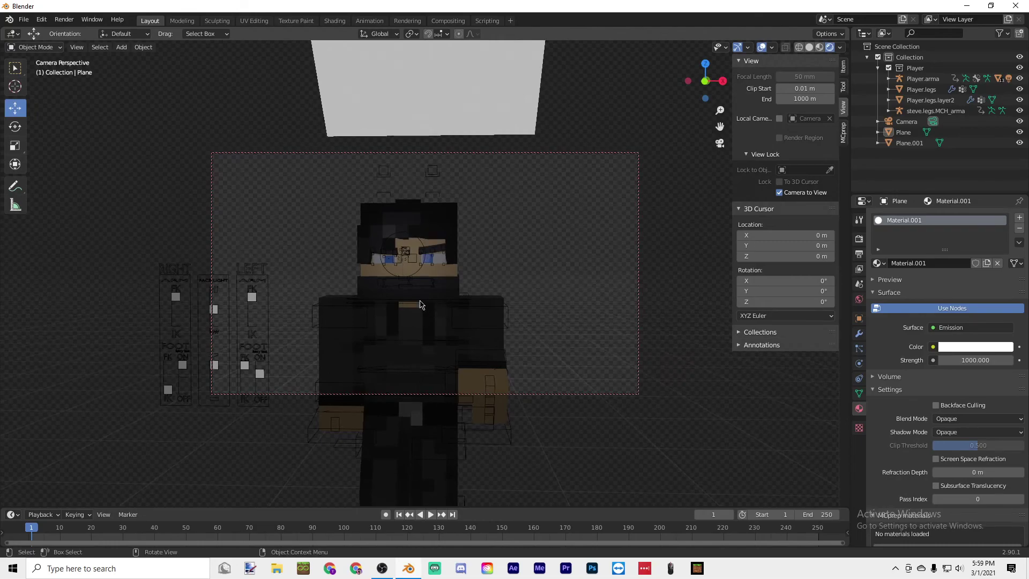
Render frame 1 with F12, maximize the render window, and open its Image menu
{"action": "key", "text": "F12"}
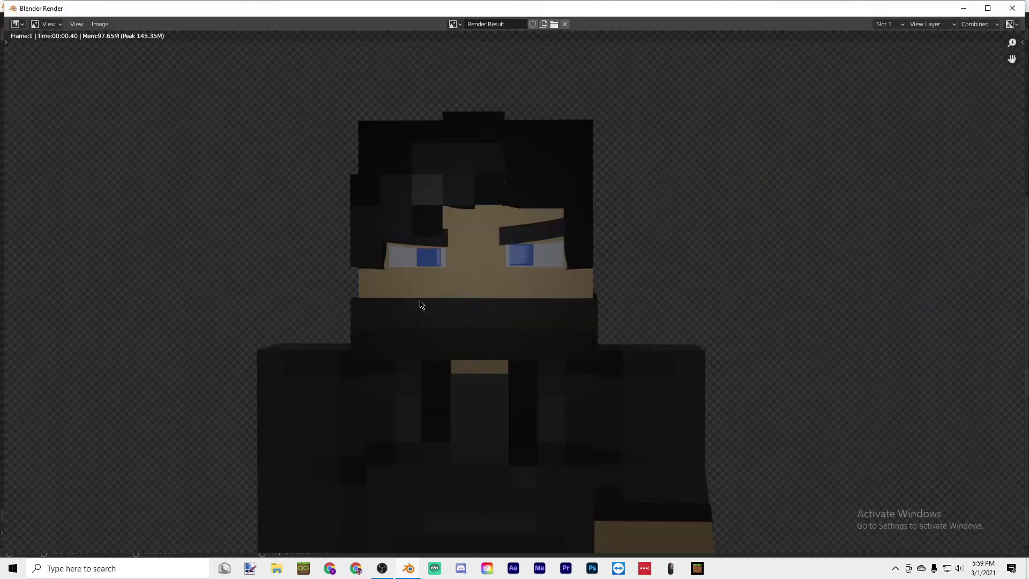
{"action": "double_click", "coordinate": [411, 17]}
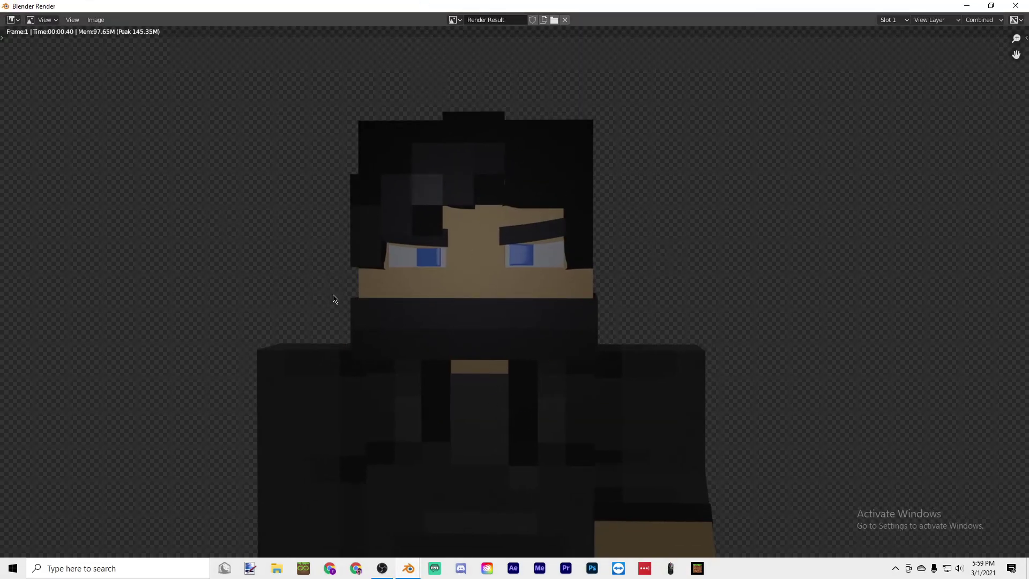
{"action": "left_click", "coordinate": [90, 20]}
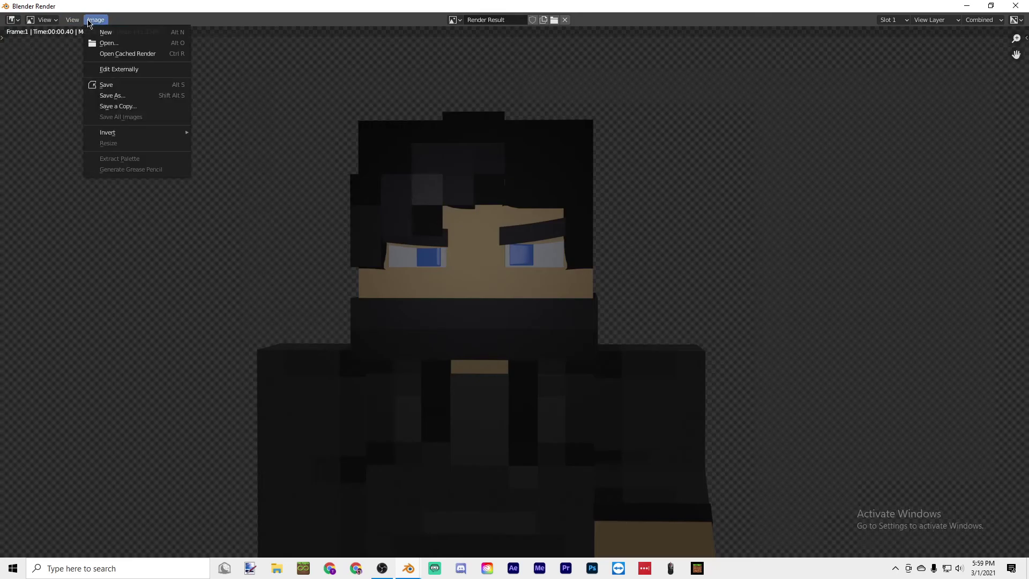
Save the render as Test.png on the Desktop and close the render window
{"action": "left_click", "coordinate": [155, 96]}
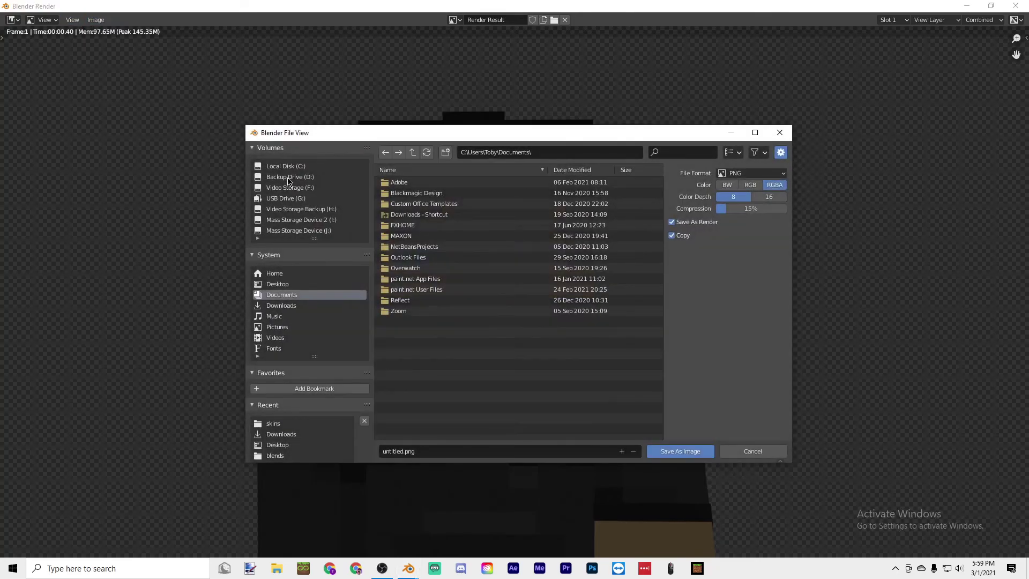
{"action": "left_click", "coordinate": [287, 285]}
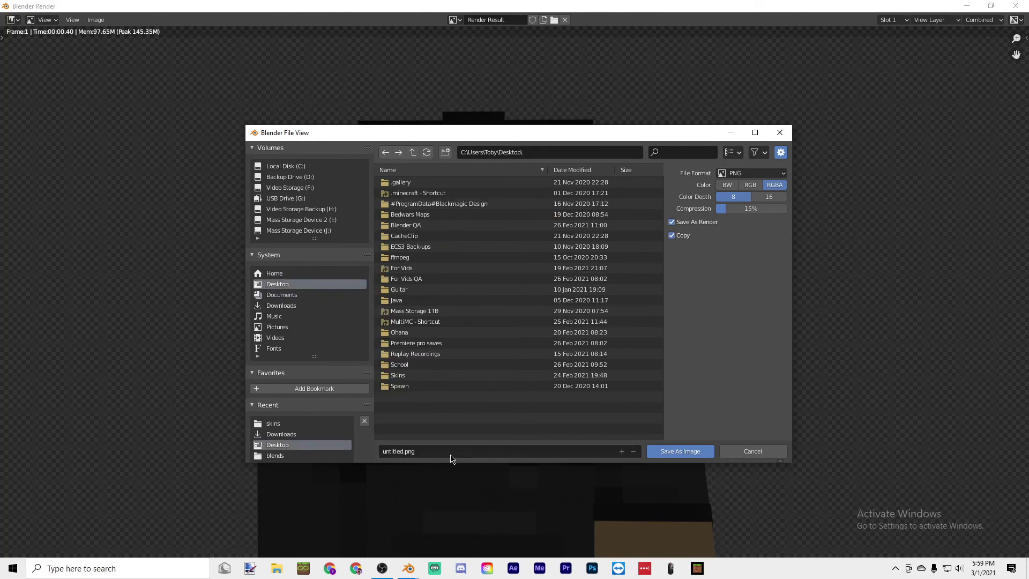
{"action": "left_click", "coordinate": [432, 451]}
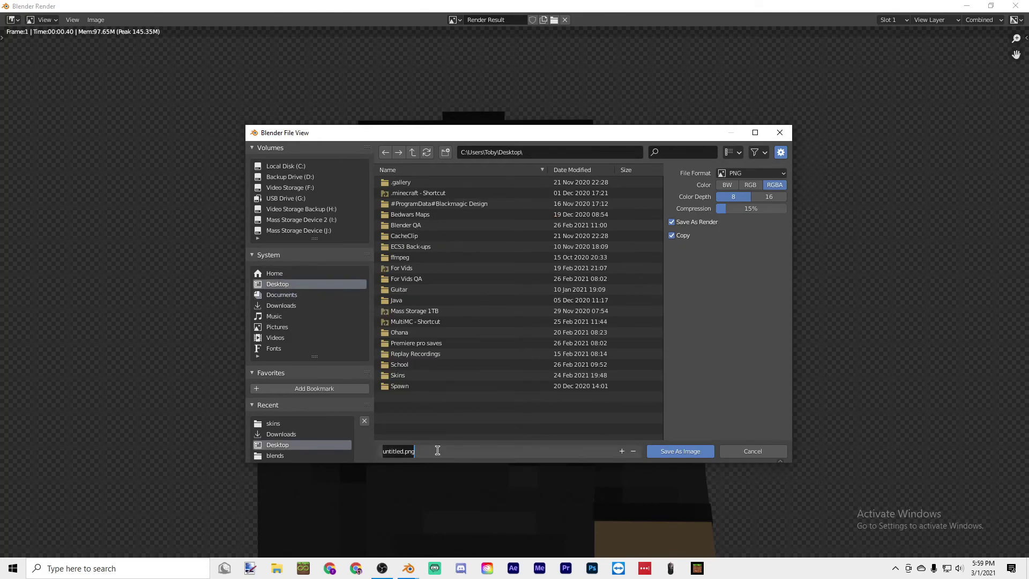
{"action": "type", "text": "Test"}
{"action": "key", "text": "Return"}
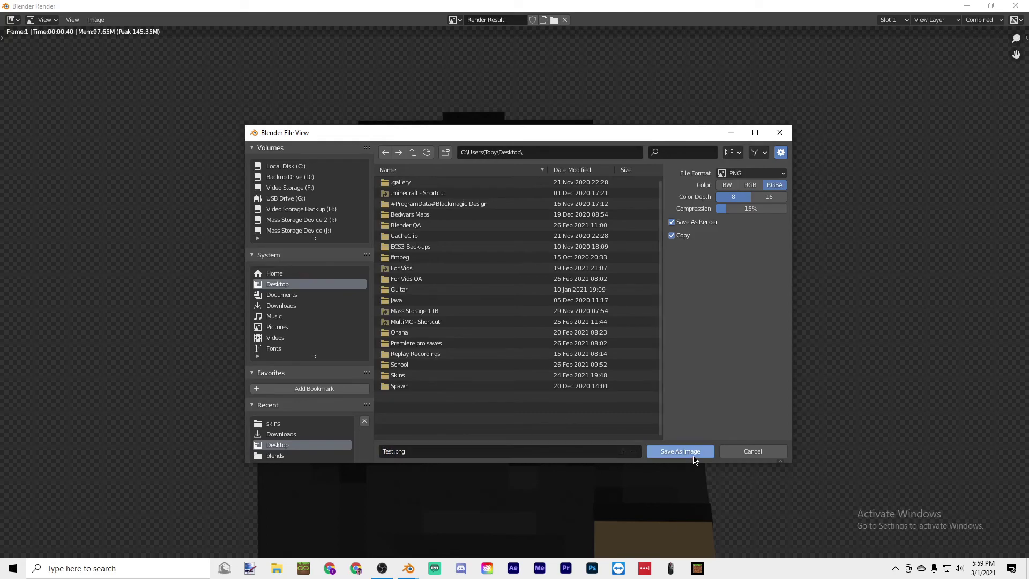
{"action": "left_click", "coordinate": [658, 452]}
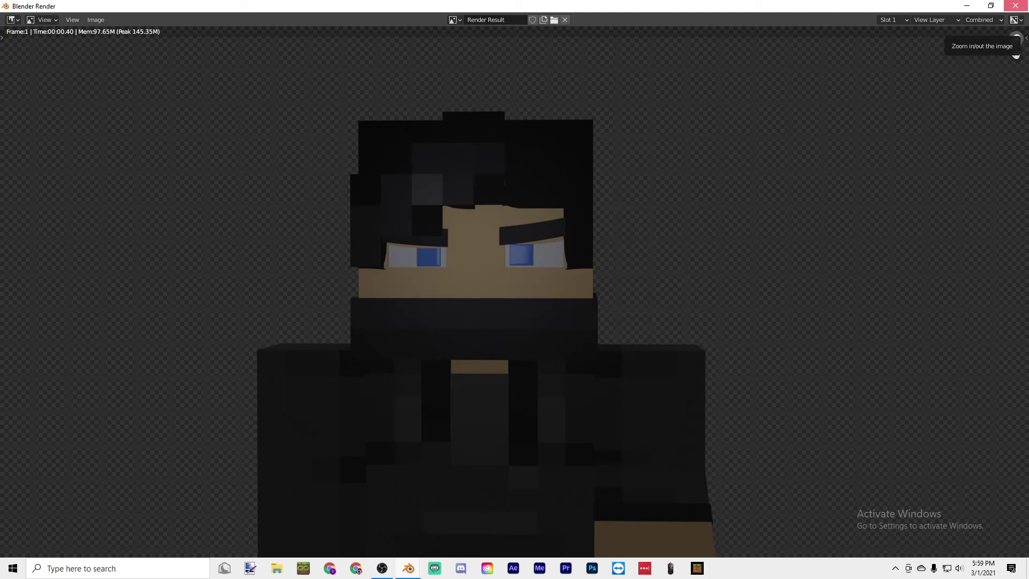
{"action": "left_click", "coordinate": [1016, 6]}
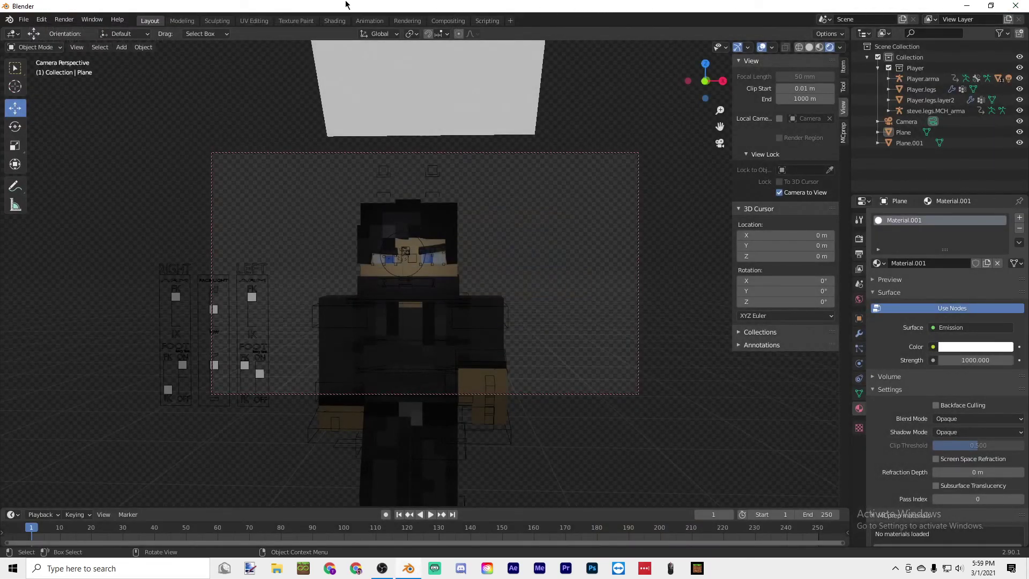
Quit Blender, discarding the unsaved scene changes
{"action": "key", "text": "ctrl+s"}
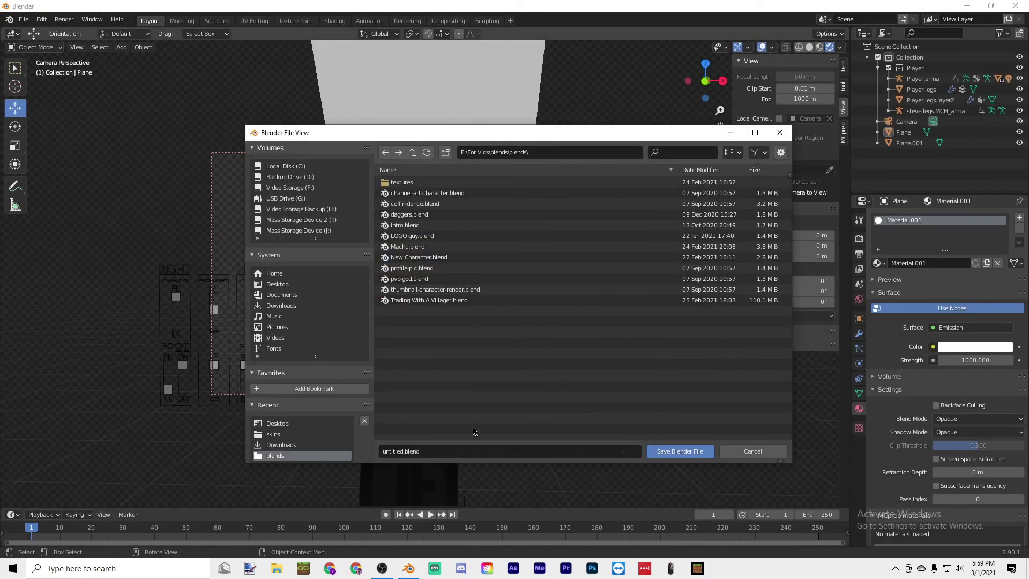
{"action": "left_click", "coordinate": [753, 451]}
{"action": "left_click", "coordinate": [1016, 6]}
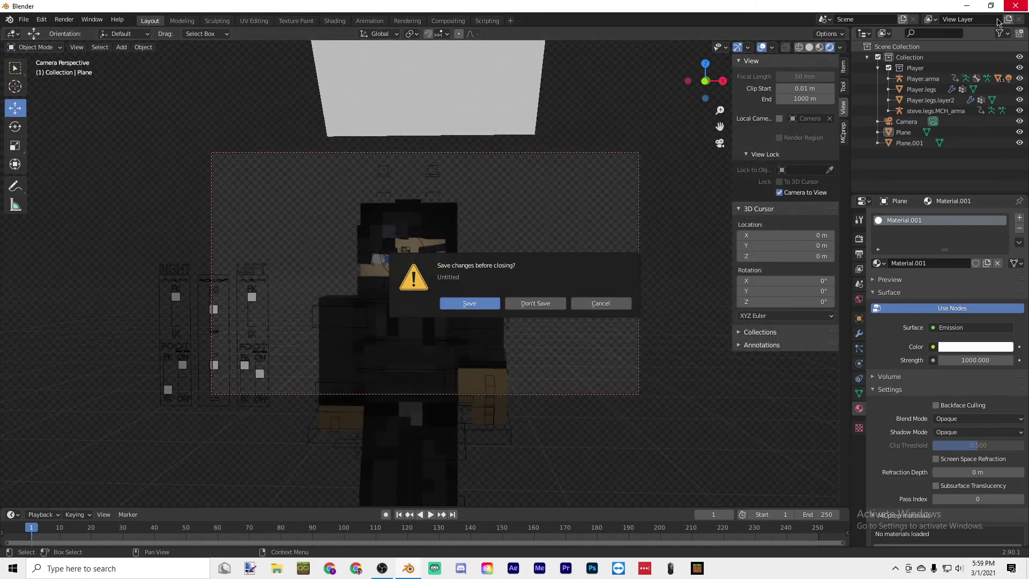
{"action": "left_click", "coordinate": [535, 304]}
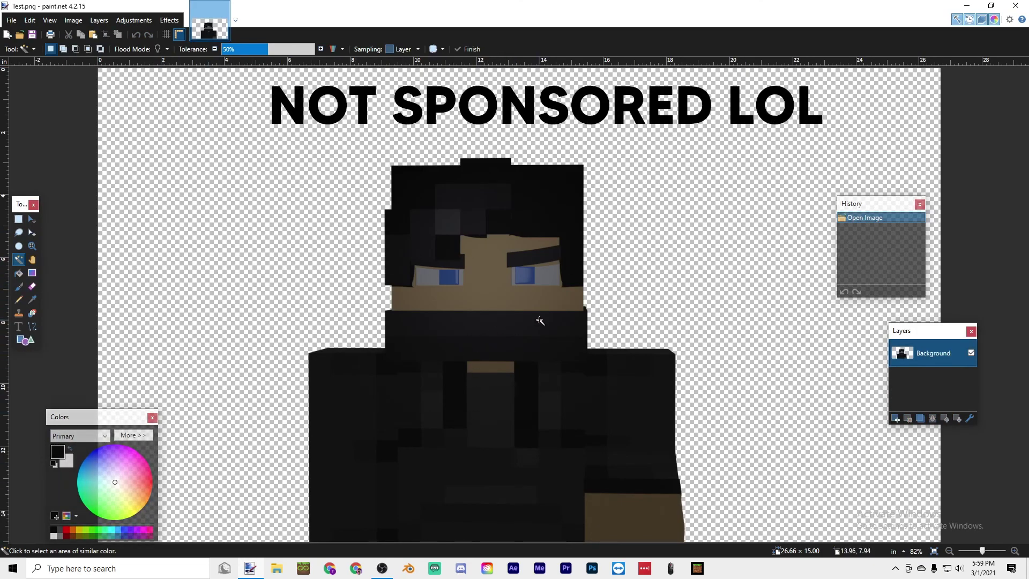
In paint.net, Magic Wand-select the character's dark areas in Test.png, then clear the selection
{"action": "left_click", "coordinate": [474, 294]}
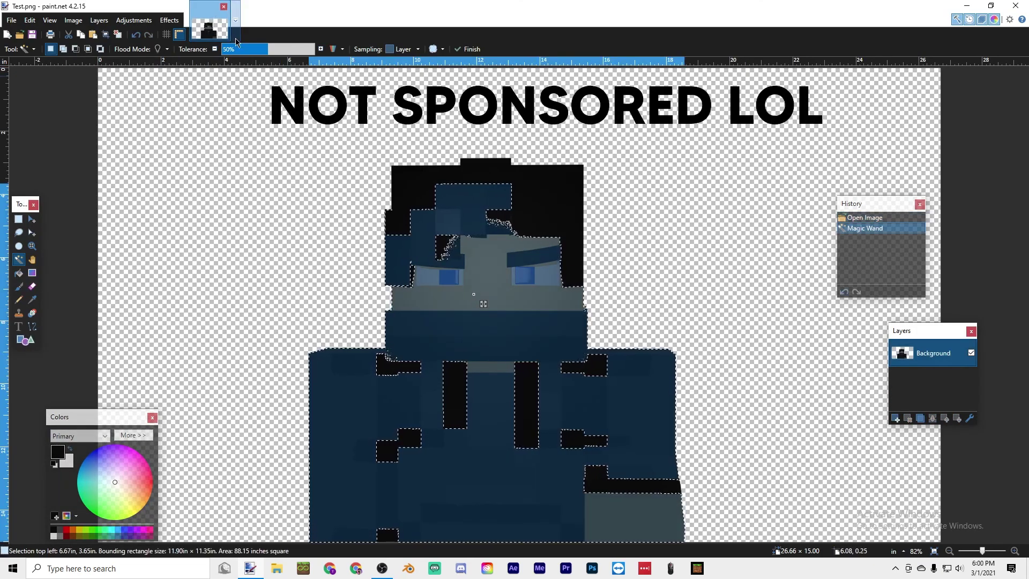
{"action": "key", "text": "s"}
{"action": "key", "text": "ctrl+d"}
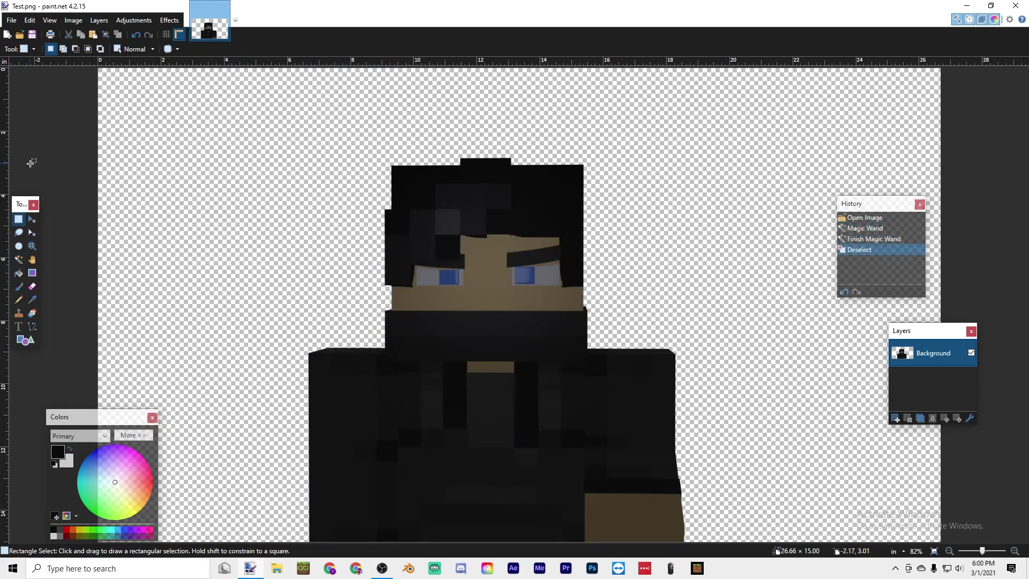
Apply the Photo > Glow effect to Test.png with Brightness 22
{"action": "left_click", "coordinate": [169, 20]}
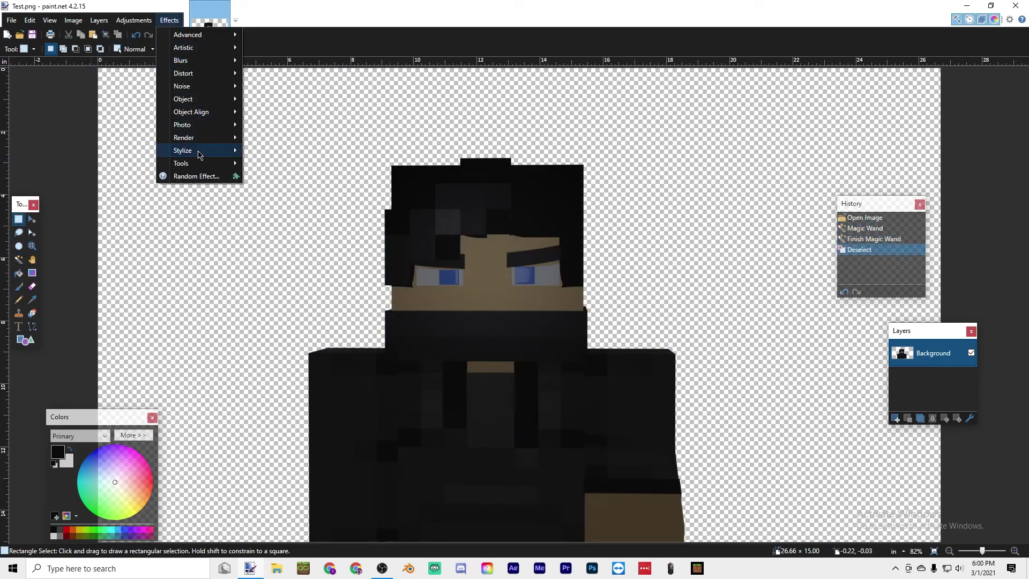
{"action": "mouse_move", "coordinate": [208, 130]}
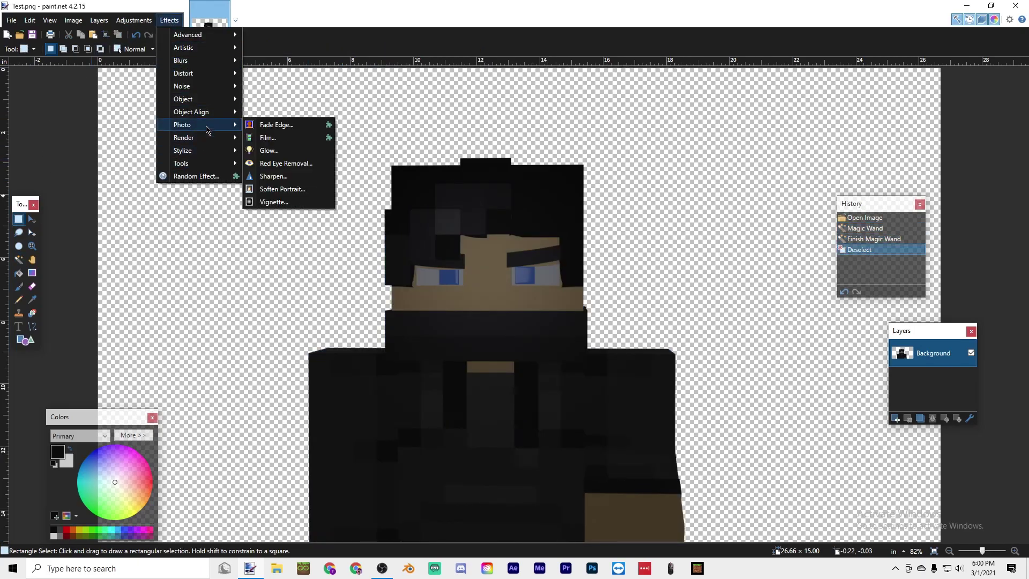
{"action": "left_click", "coordinate": [322, 151]}
{"action": "left_click_drag", "start_coordinate": [494, 231], "coordinate": [682, 153]}
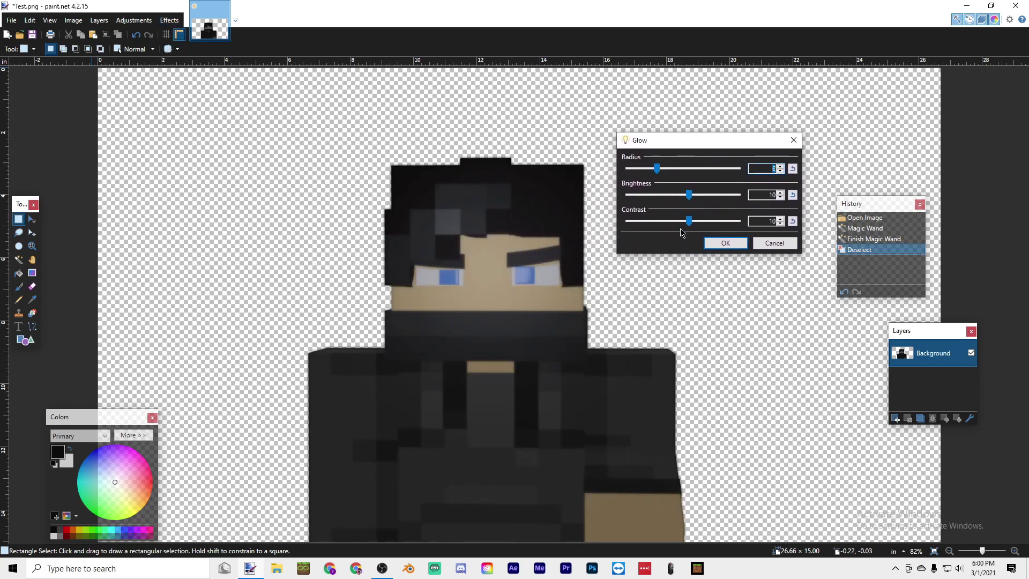
{"action": "left_click_drag", "start_coordinate": [691, 199], "coordinate": [697, 201]}
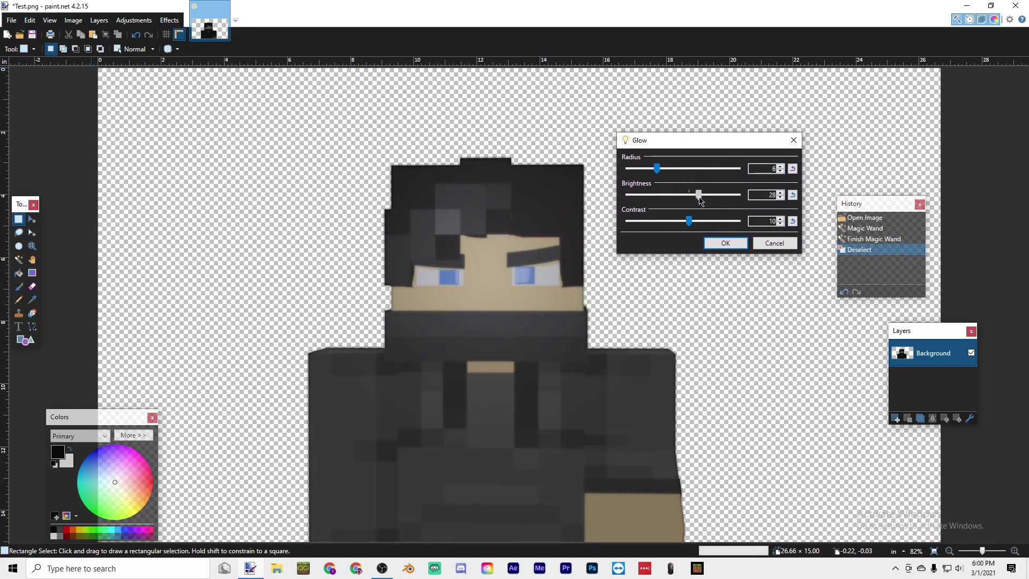
{"action": "left_click", "coordinate": [744, 243]}
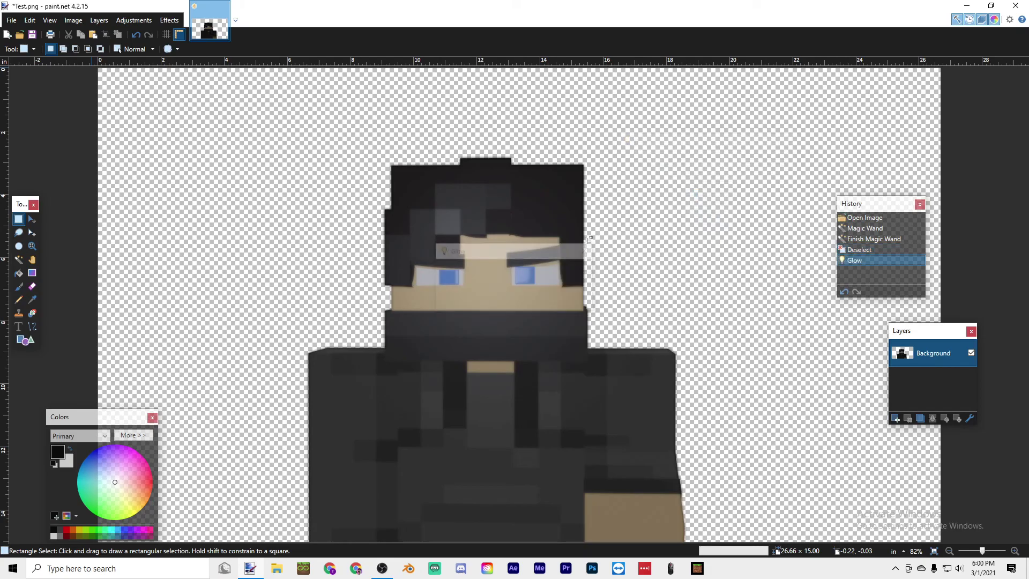
{"action": "scroll", "coordinate": [438, 230], "scroll_direction": "up", "scroll_amount": 3, "text": "ctrl"}
{"action": "scroll", "coordinate": [633, 325], "scroll_direction": "up", "scroll_amount": 1, "text": "ctrl"}
{"action": "scroll", "coordinate": [632, 326], "scroll_direction": "down", "scroll_amount": 4, "text": "ctrl"}
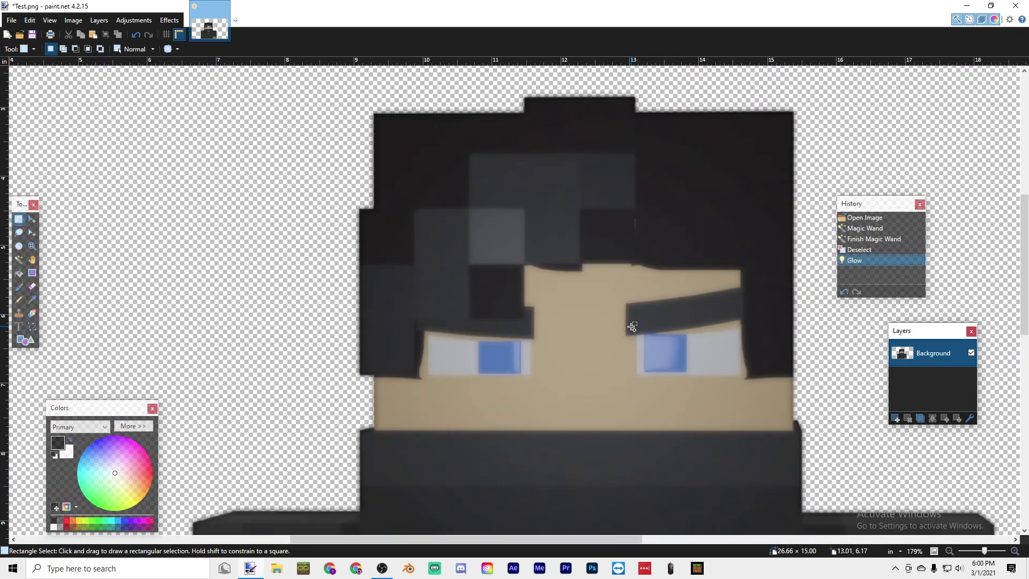